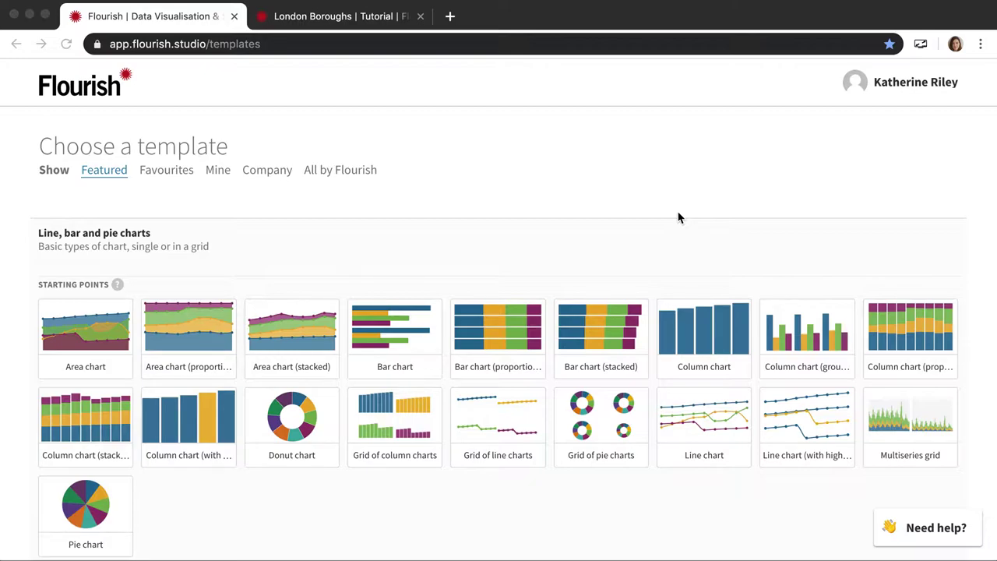
Scroll the template gallery to the Projection map starting points: Blank, London boroughs and other regions.
scroll(678, 217, down, 6)
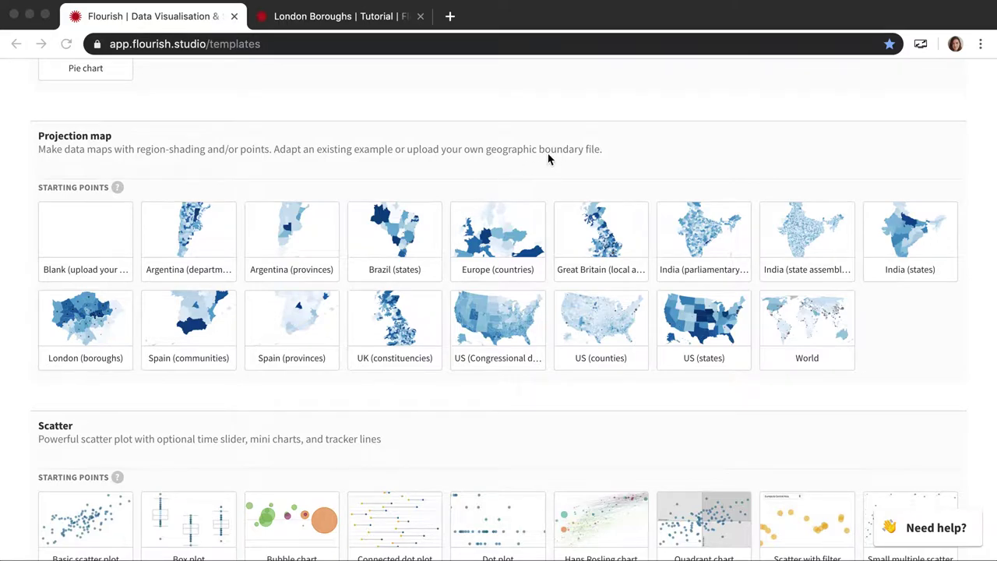
scroll(548, 159, up, 1)
scroll(548, 158, up, 3)
scroll(549, 158, down, 3)
scroll(497, 195, up, 1)
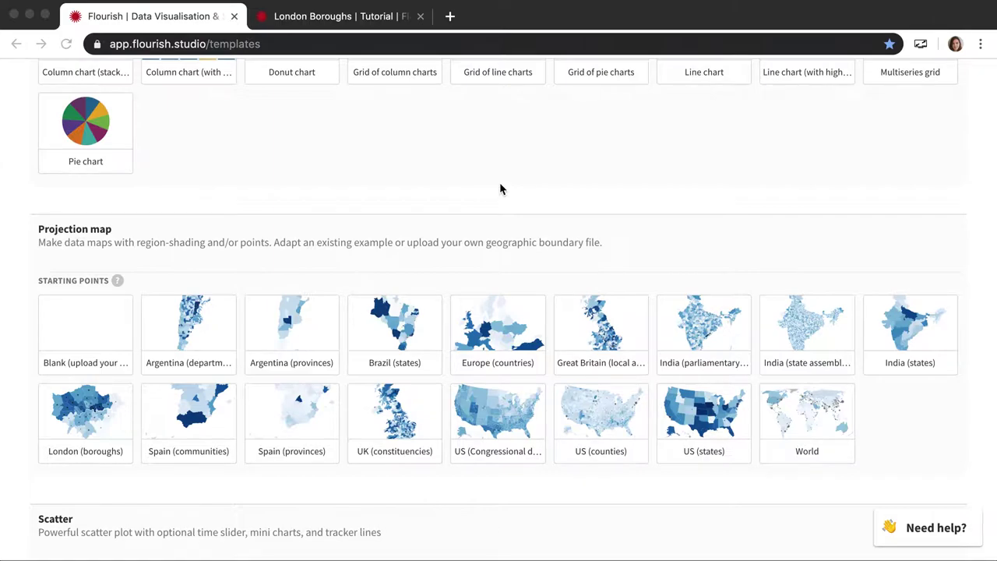
scroll(504, 183, down, 1)
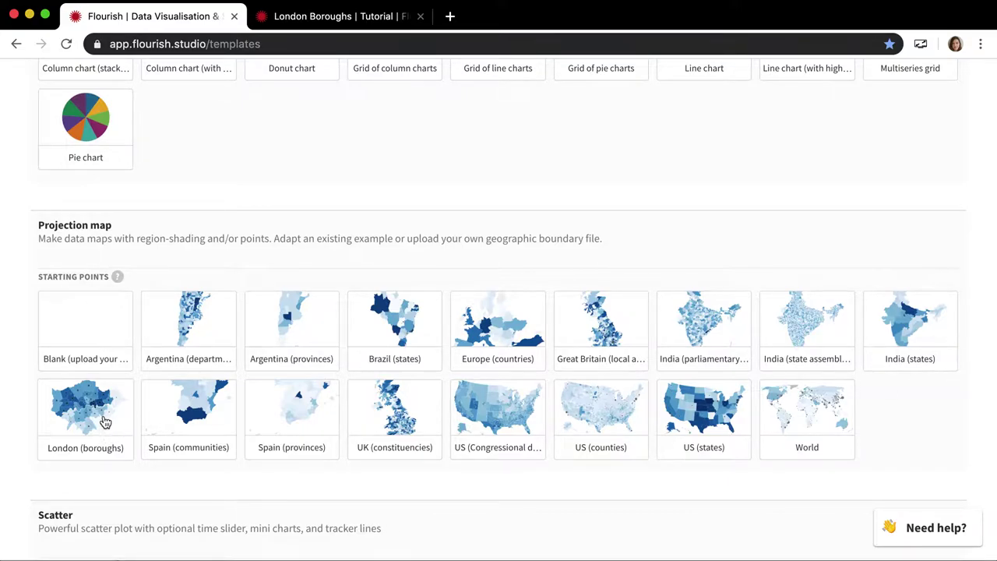
click(363, 17)
Show the London Boroughs map preview and make the preview pane narrower.
click(499, 121)
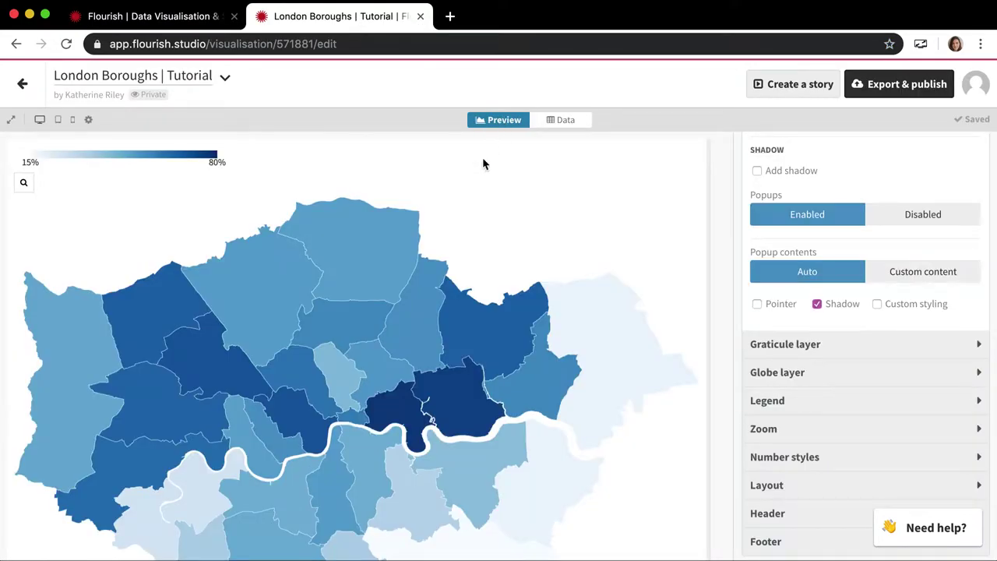
scroll(427, 231, down, 3)
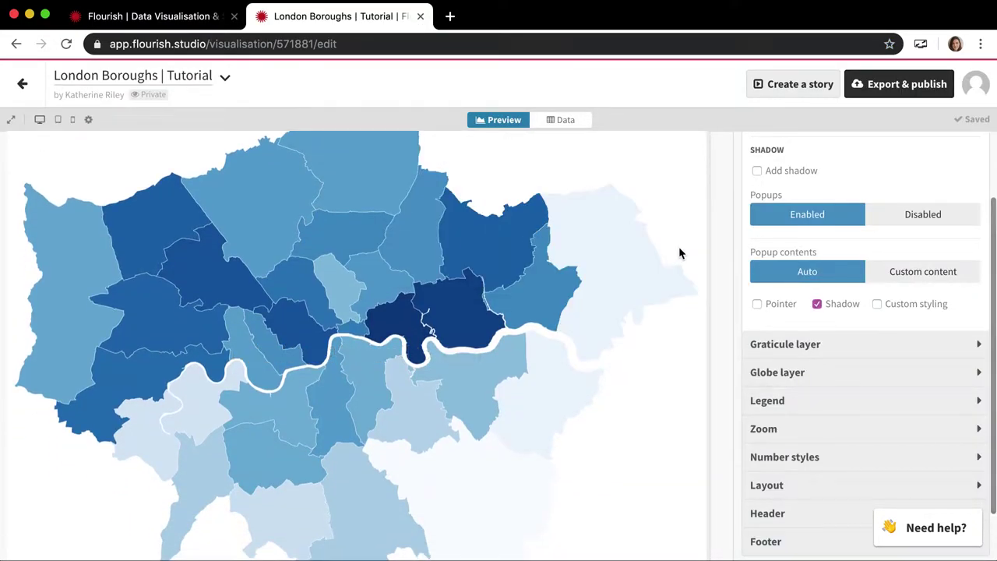
drag(708, 245, 647, 244)
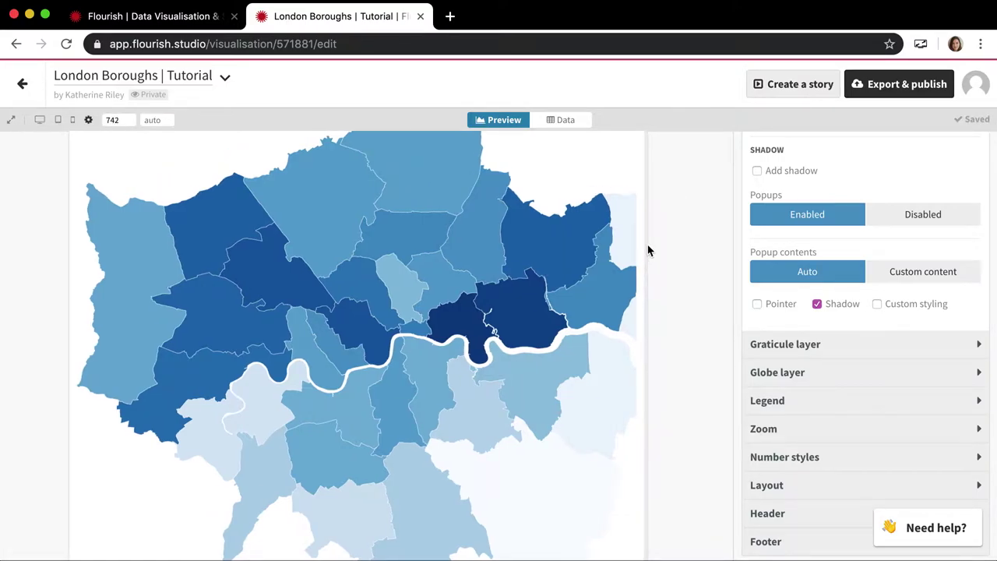
mouse_move(474, 363)
scroll(474, 363, up, 3)
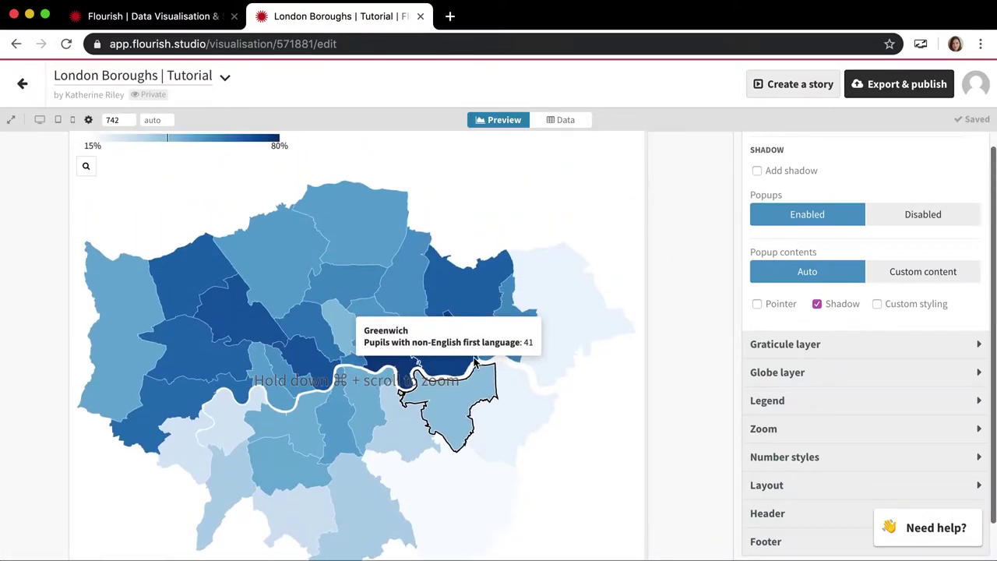
mouse_move(542, 281)
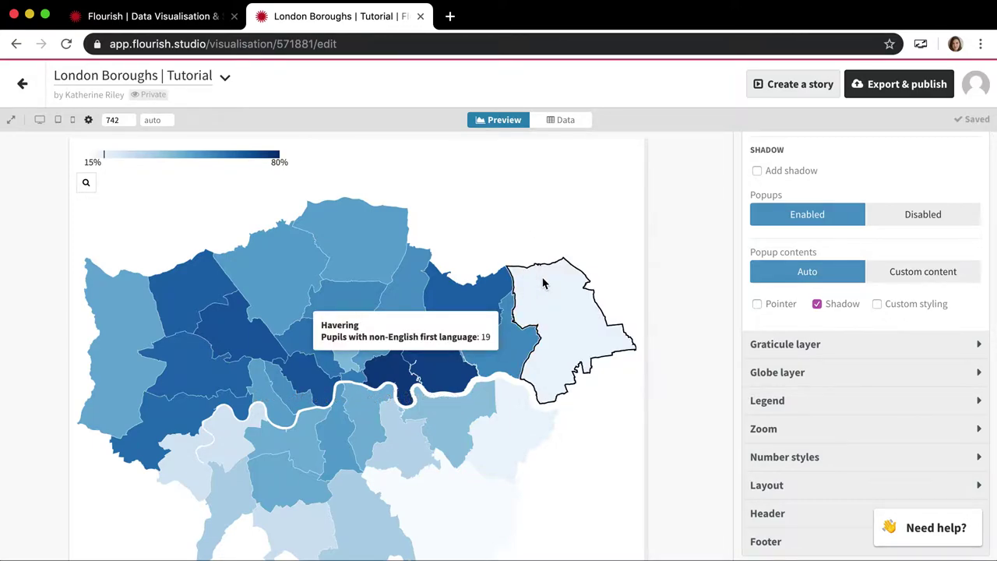
scroll(935, 198, up, 5)
scroll(934, 198, up, 10)
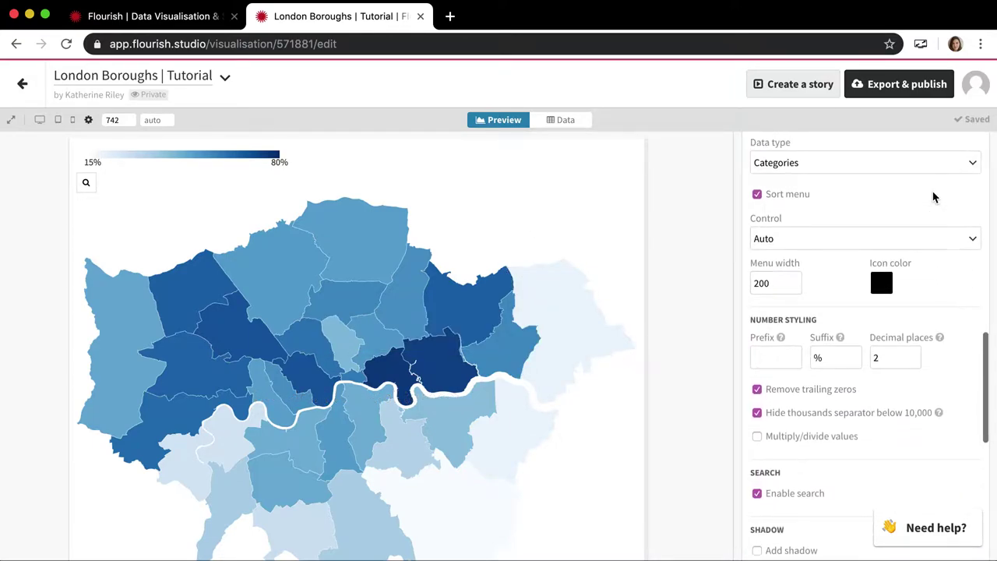
scroll(818, 290, up, 3)
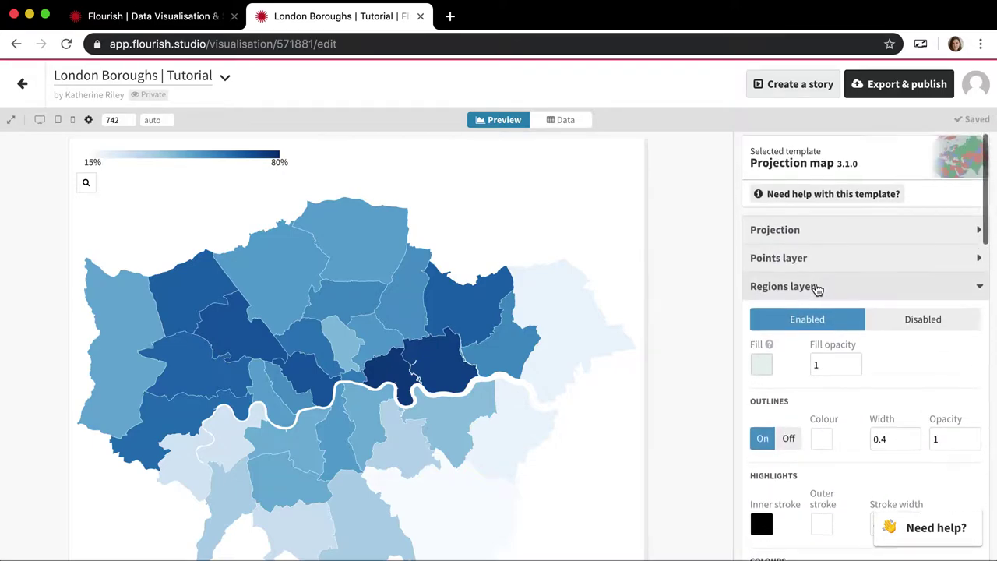
Enable the Points layer so grey proportional circles appear over the shaded boroughs.
click(818, 289)
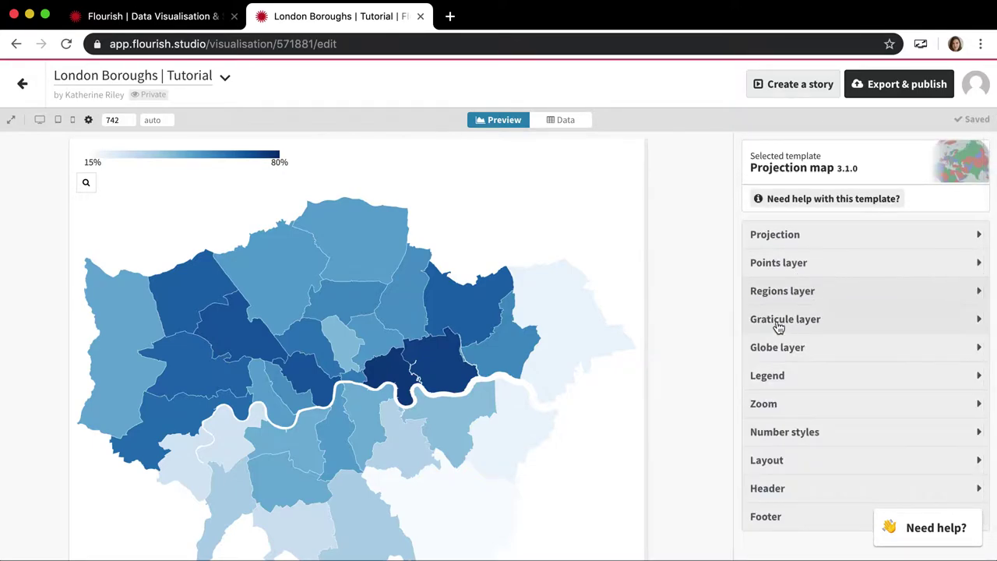
click(784, 264)
click(785, 265)
click(785, 264)
click(787, 301)
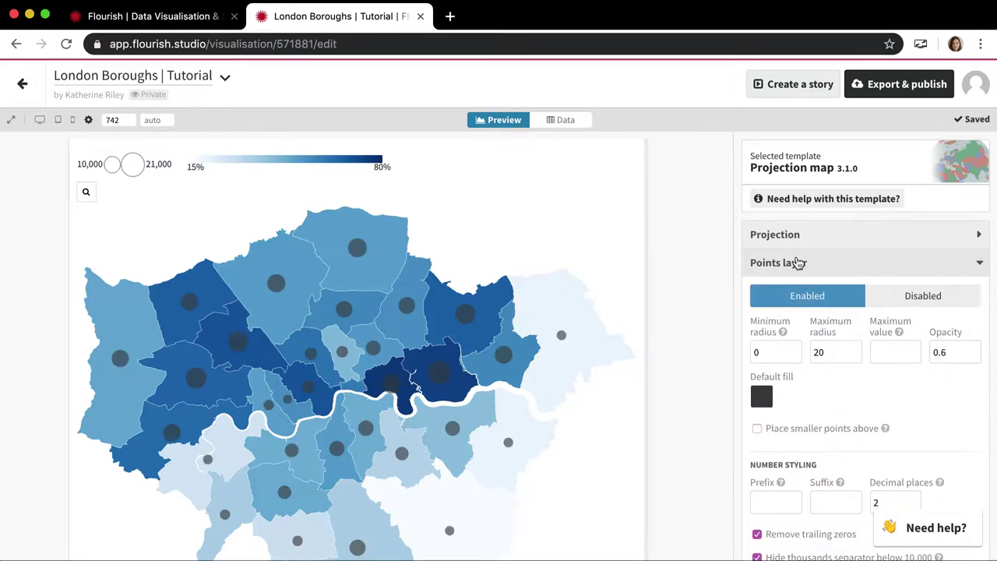
click(799, 263)
click(791, 293)
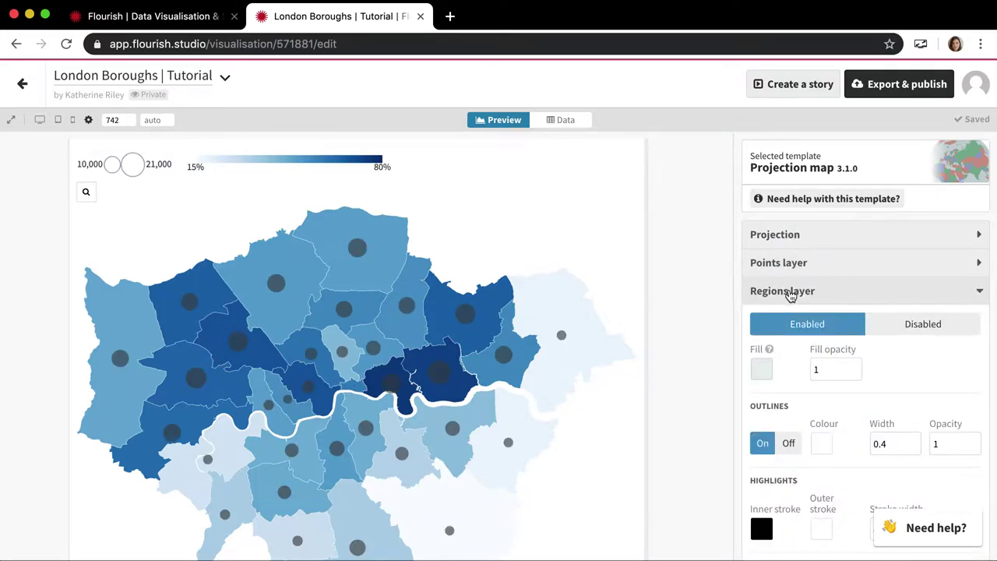
click(791, 293)
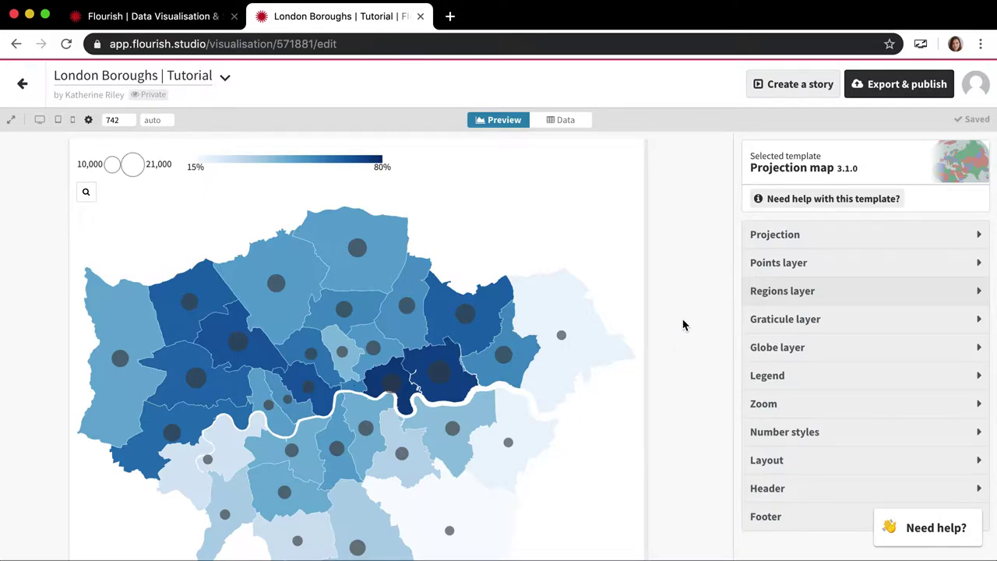
scroll(683, 325, down, 1)
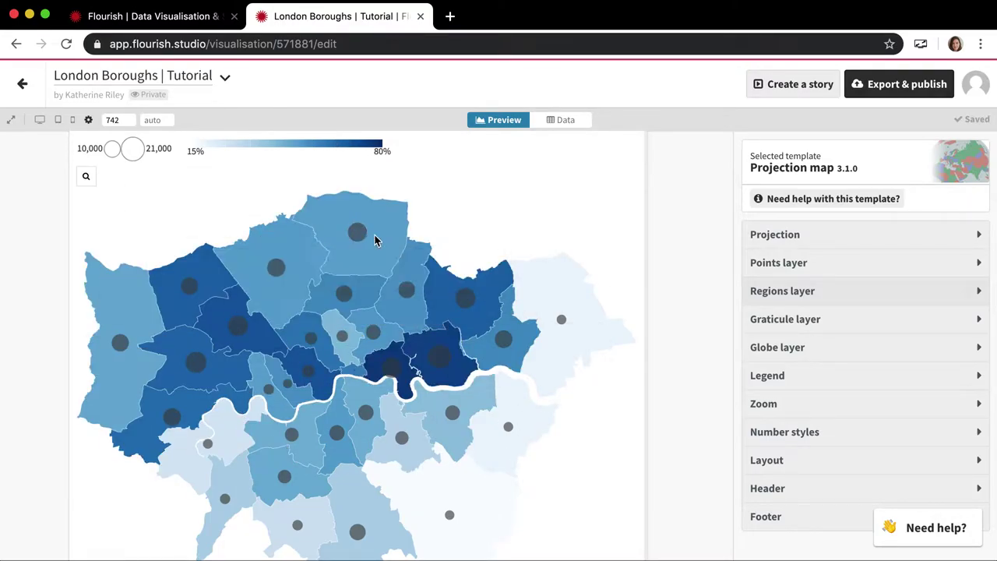
mouse_move(399, 243)
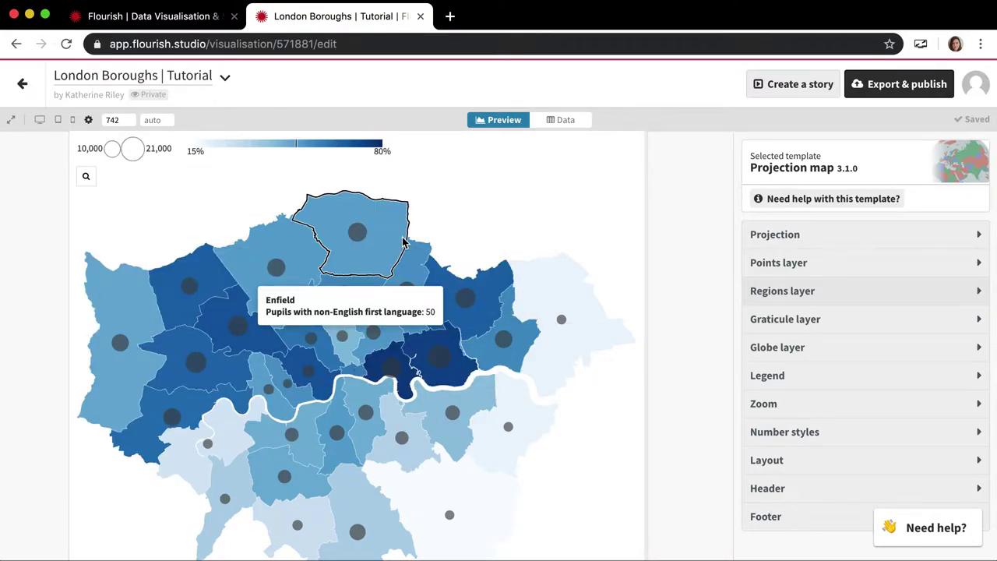
mouse_move(366, 238)
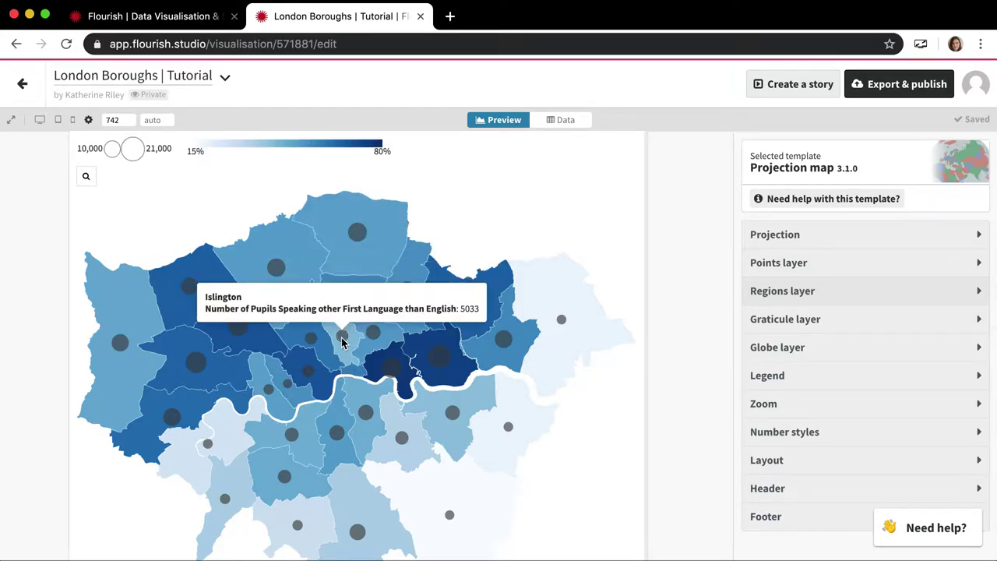
mouse_move(362, 292)
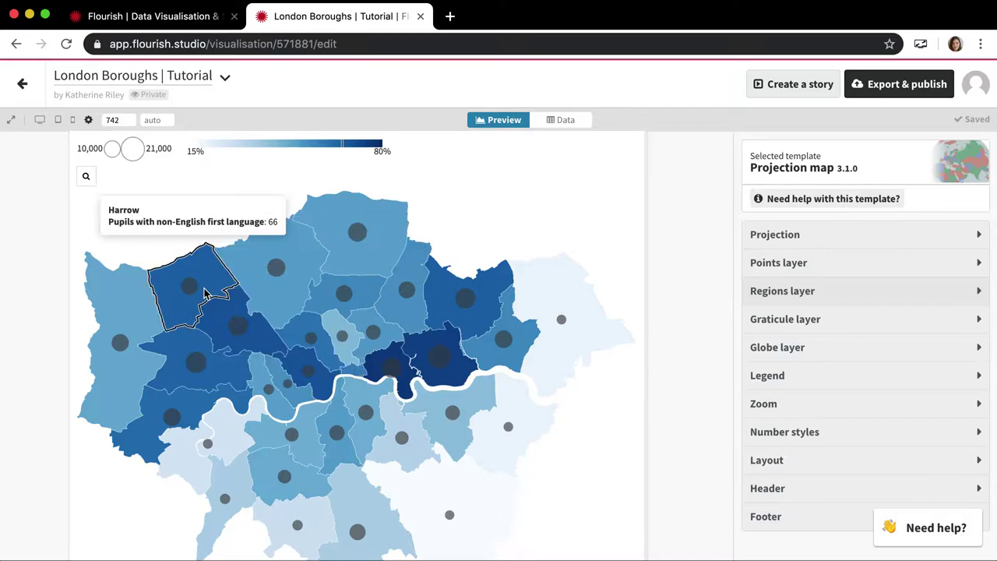
mouse_move(231, 326)
mouse_move(352, 325)
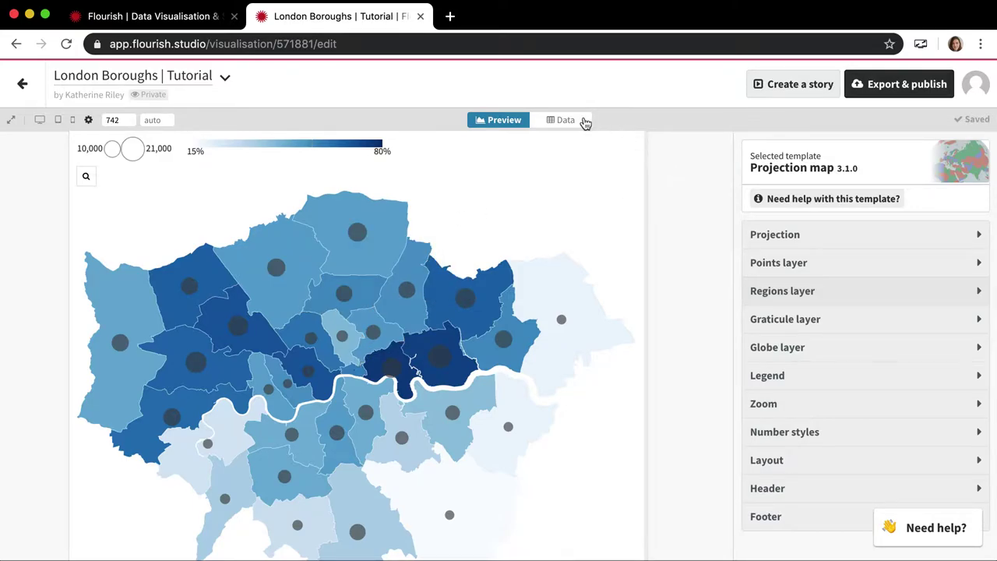
click(564, 121)
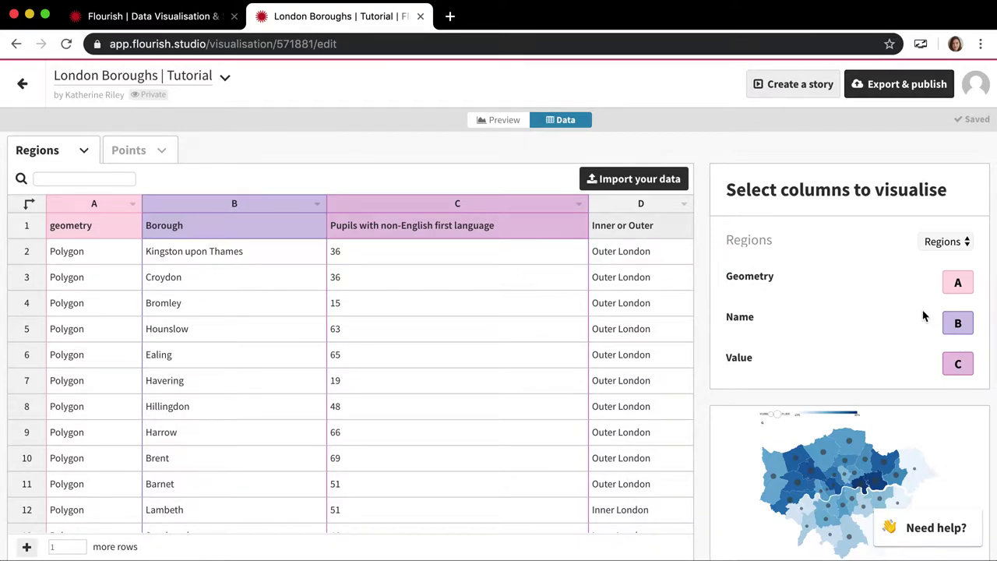
click(965, 287)
key(BackSpace)
key(Tab)
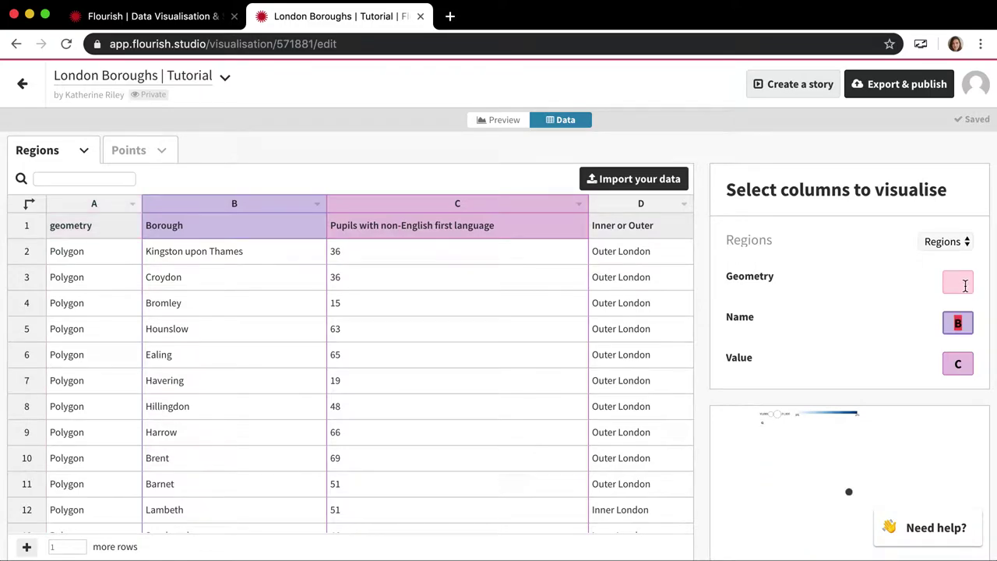
click(965, 282)
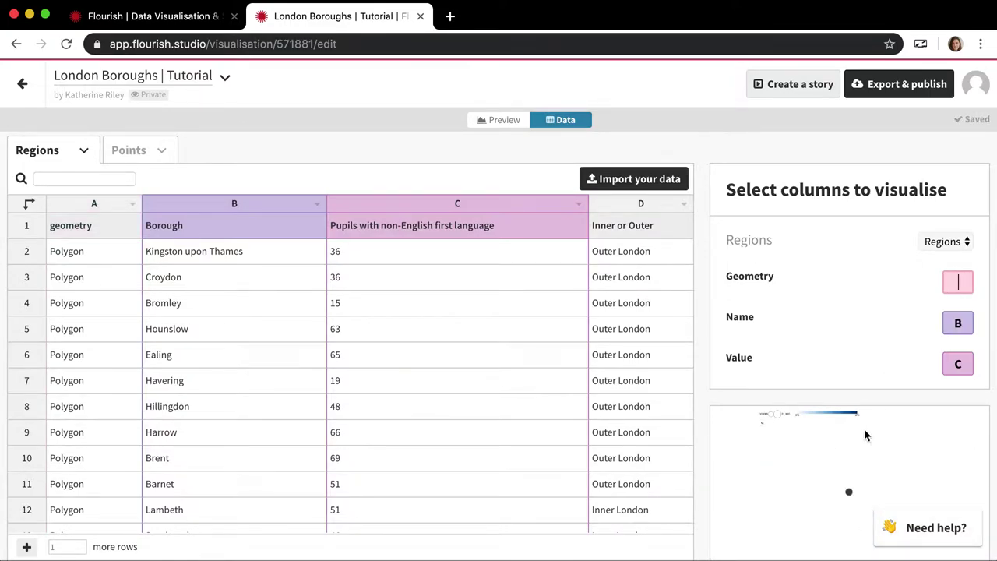
text(A)
key(Tab)
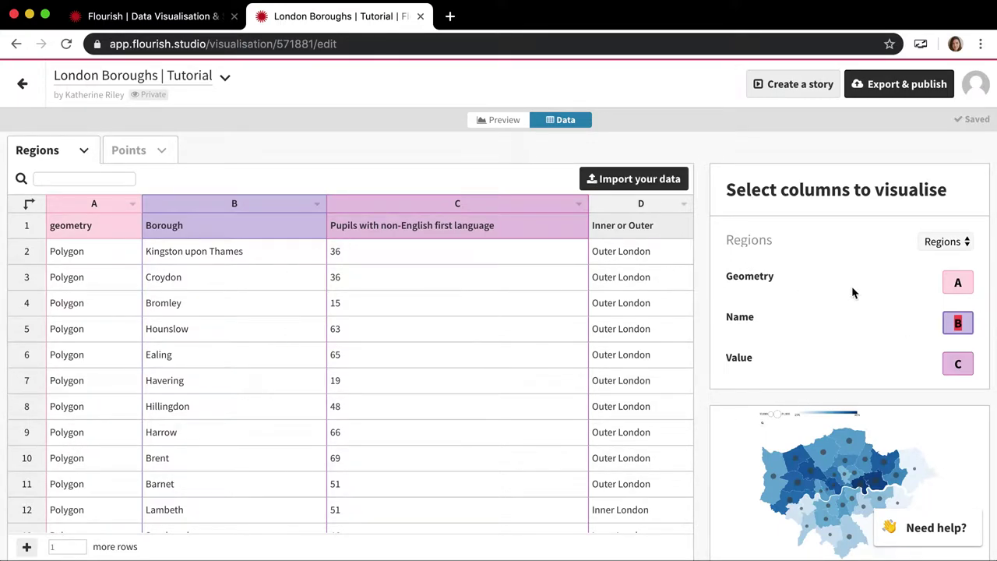
click(841, 323)
scroll(939, 358, down, 1)
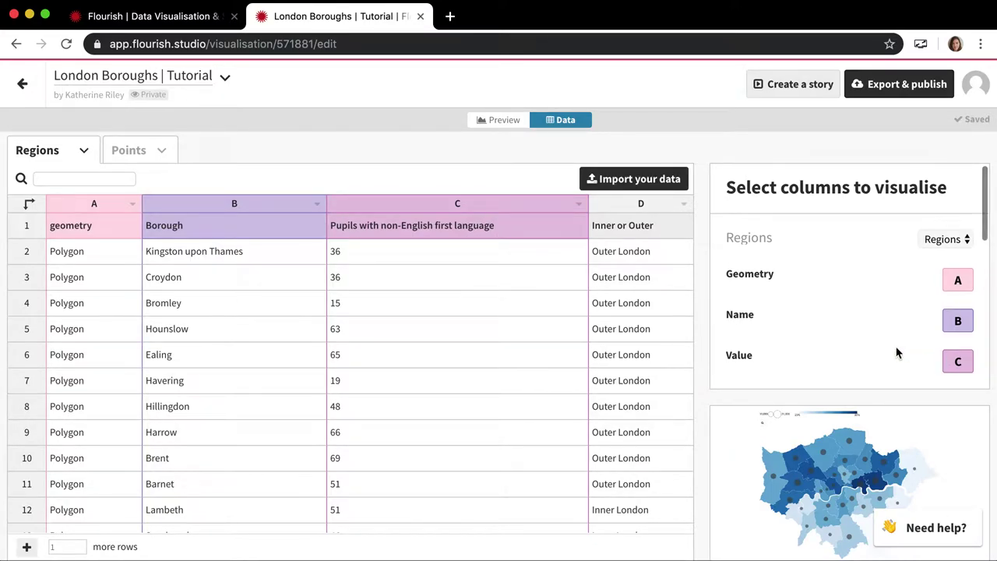
click(498, 120)
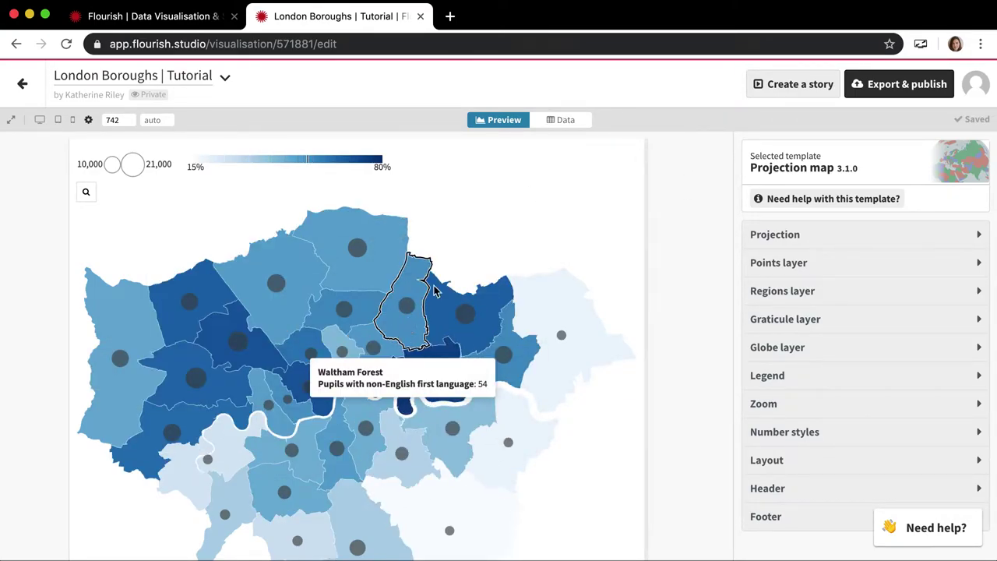
click(566, 120)
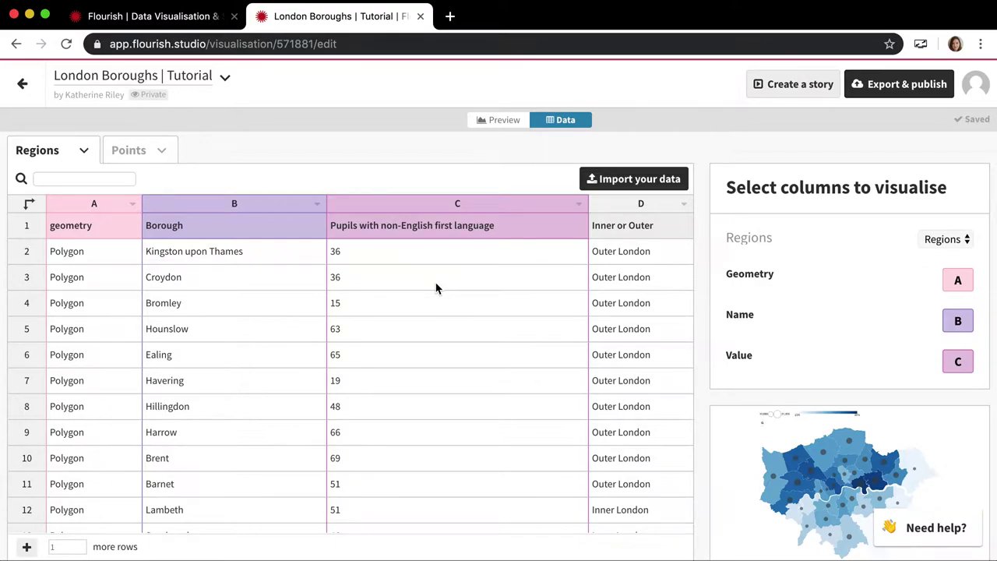
click(492, 121)
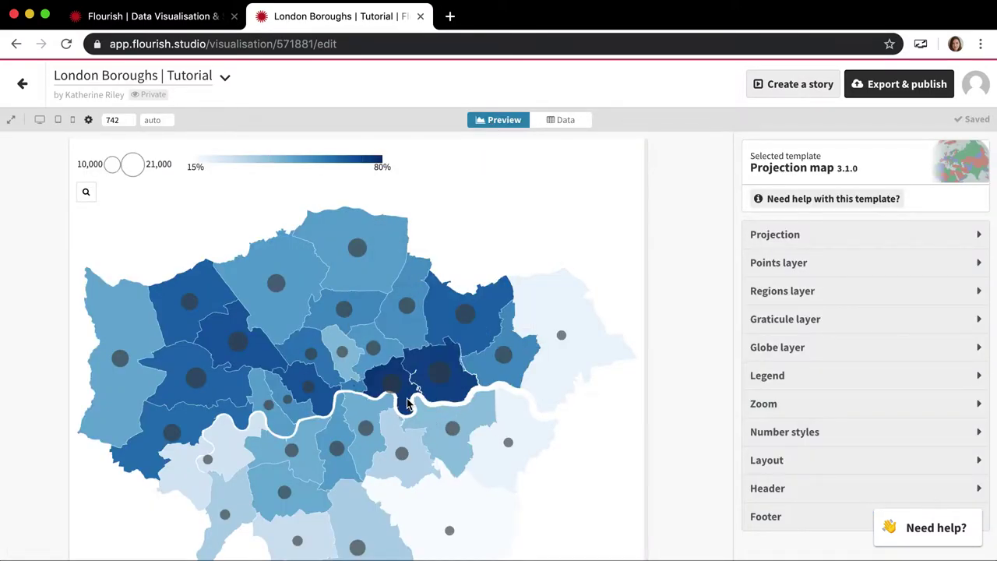
mouse_move(404, 398)
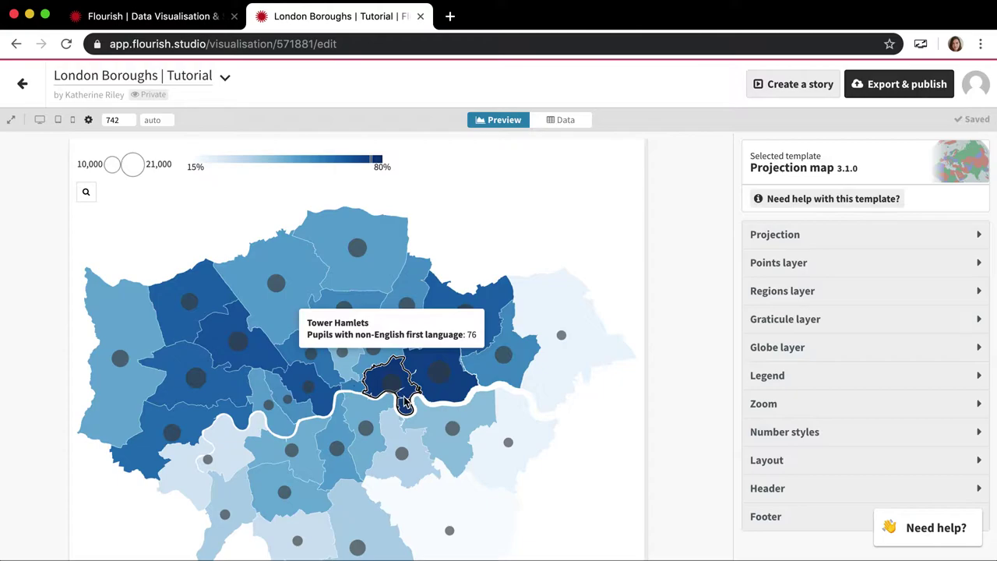
click(568, 126)
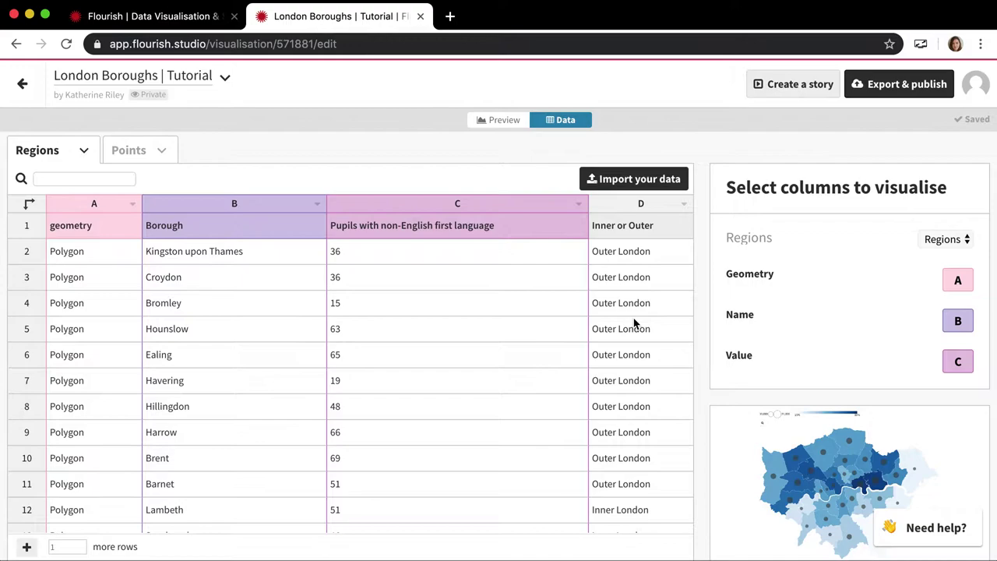
scroll(635, 323, down, 1)
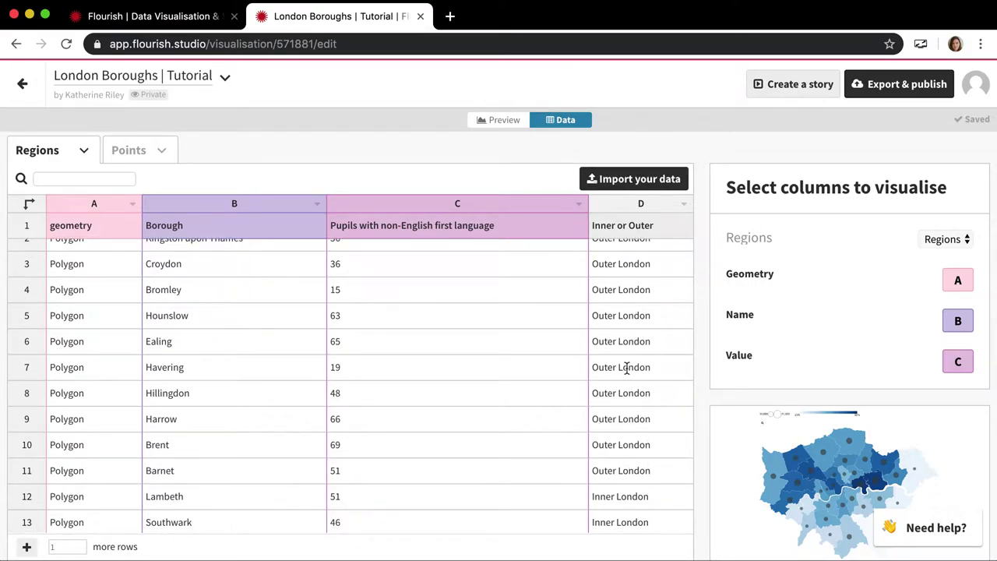
Try binned quantile and diverging red-blue region colours, then revert to continuous sequential blue.
click(499, 120)
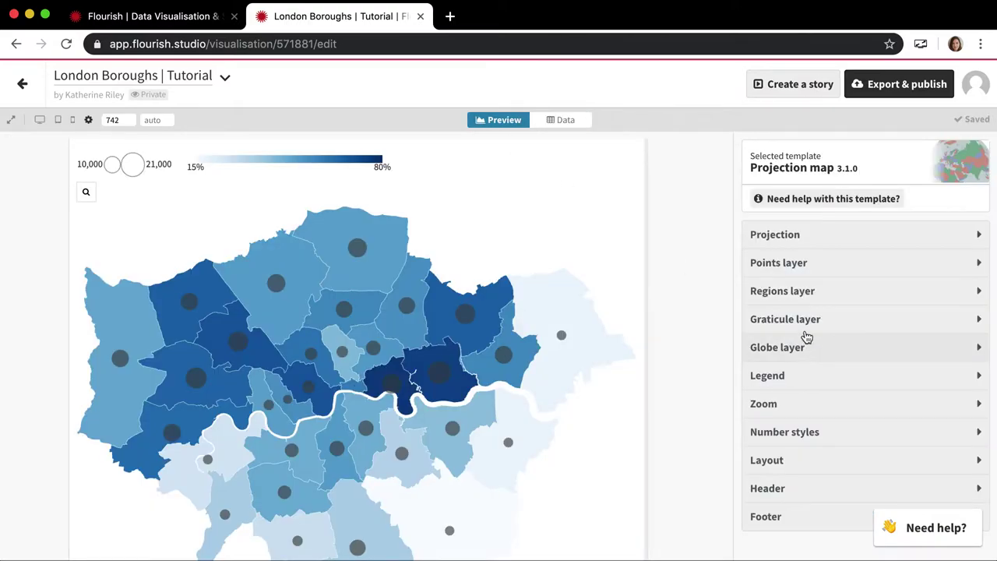
click(803, 290)
scroll(813, 408, down, 3)
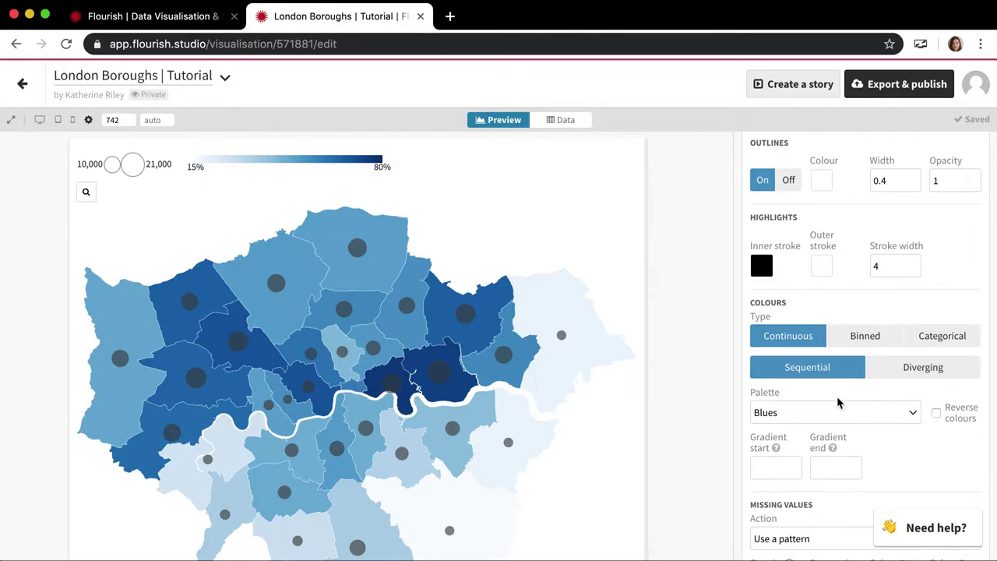
click(875, 340)
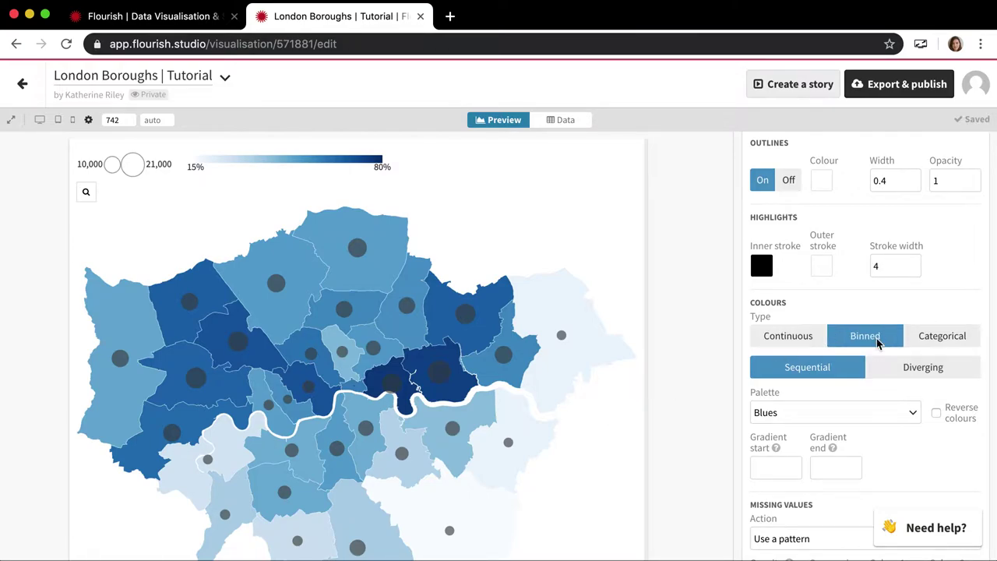
click(817, 458)
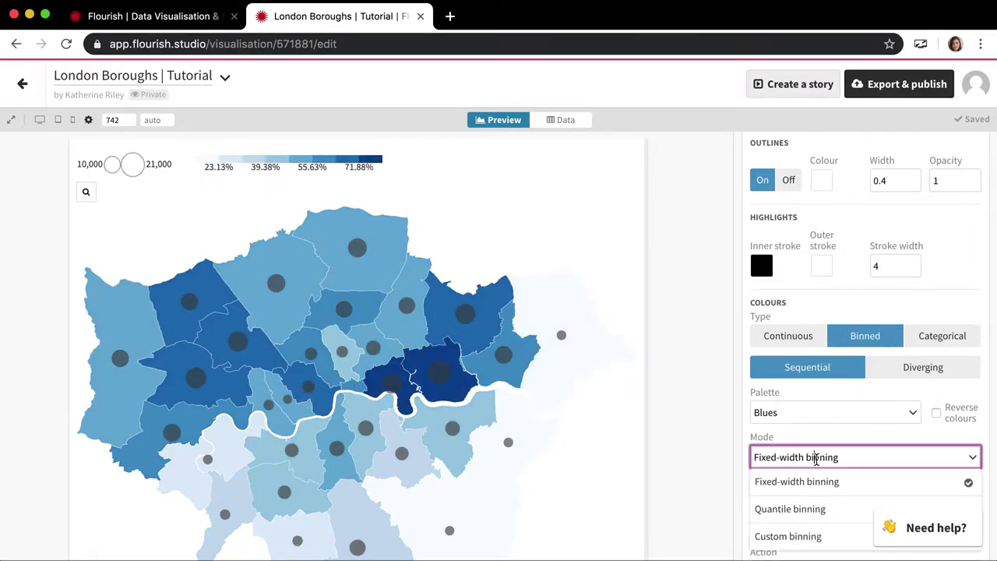
click(803, 505)
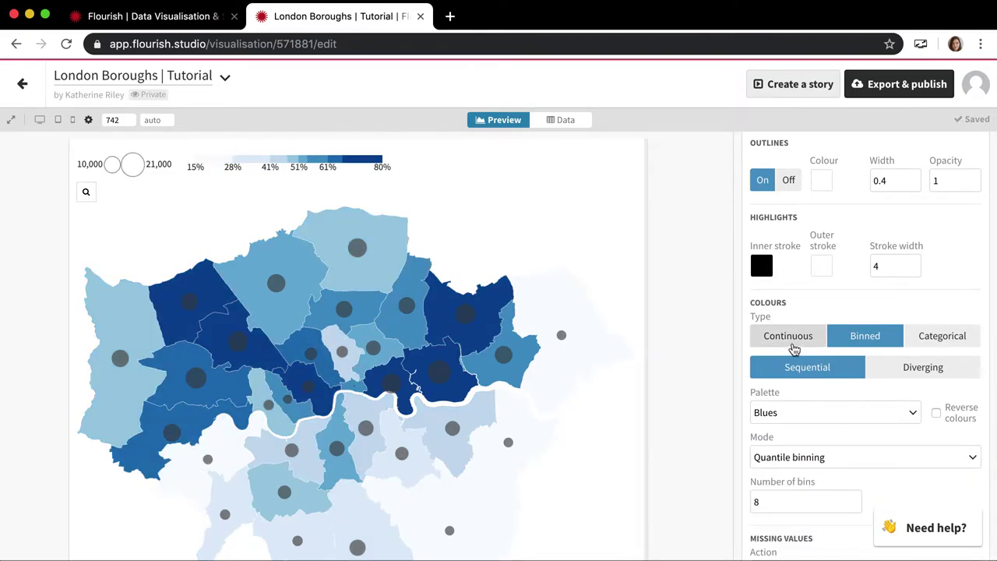
click(920, 371)
click(782, 344)
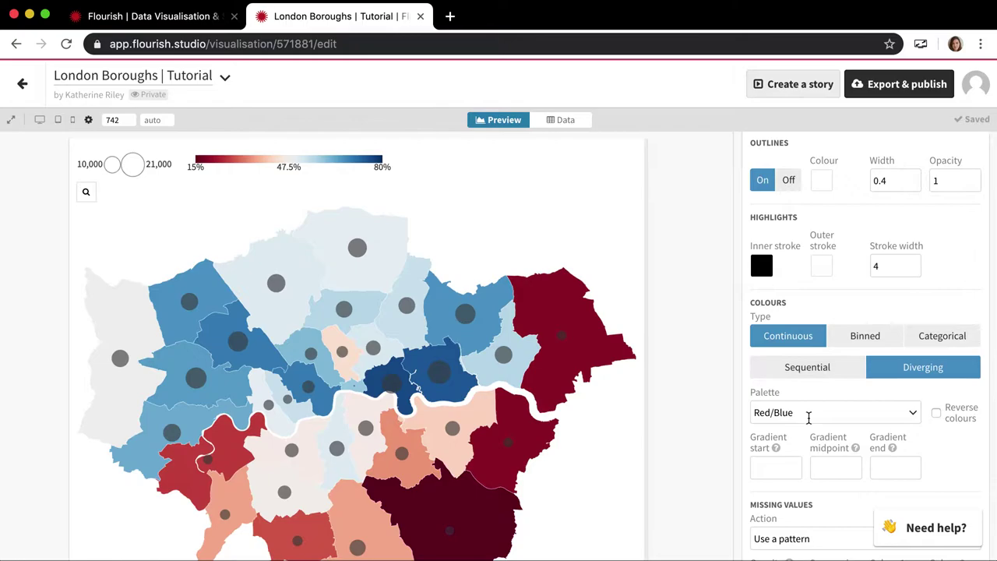
click(816, 379)
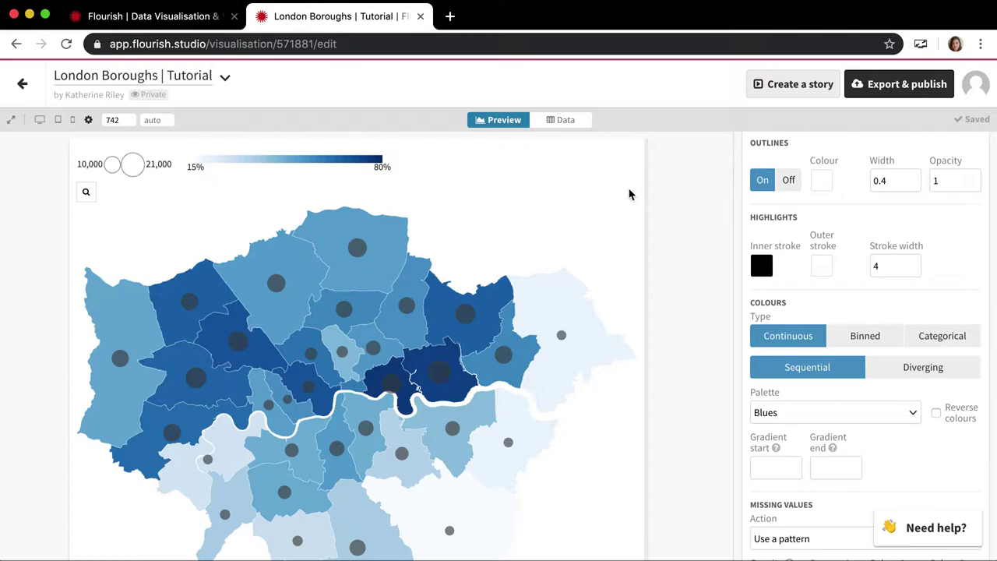
In the data table, set the regions Value column to D (Inner or Outer).
click(569, 129)
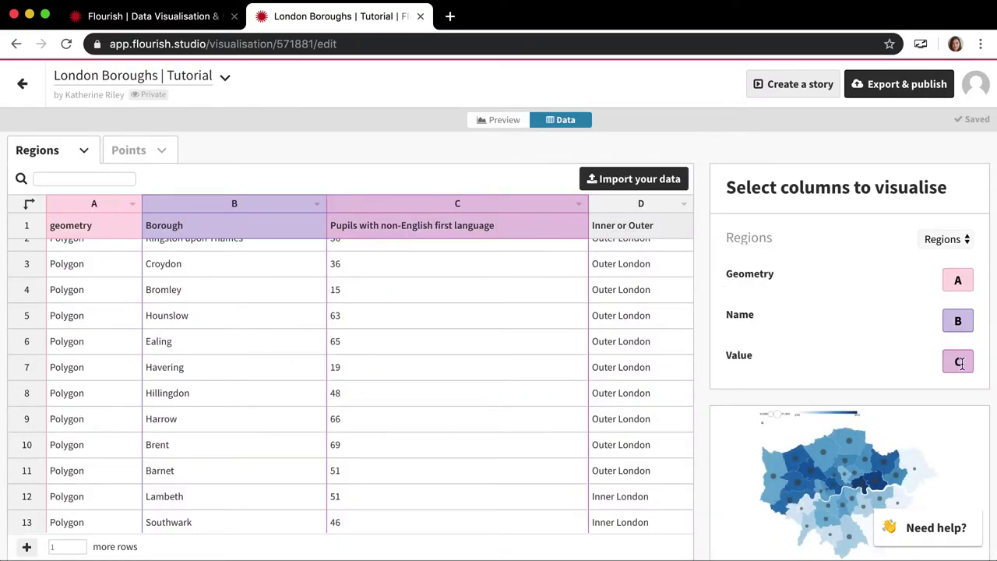
click(958, 362)
text(D)
key(Tab)
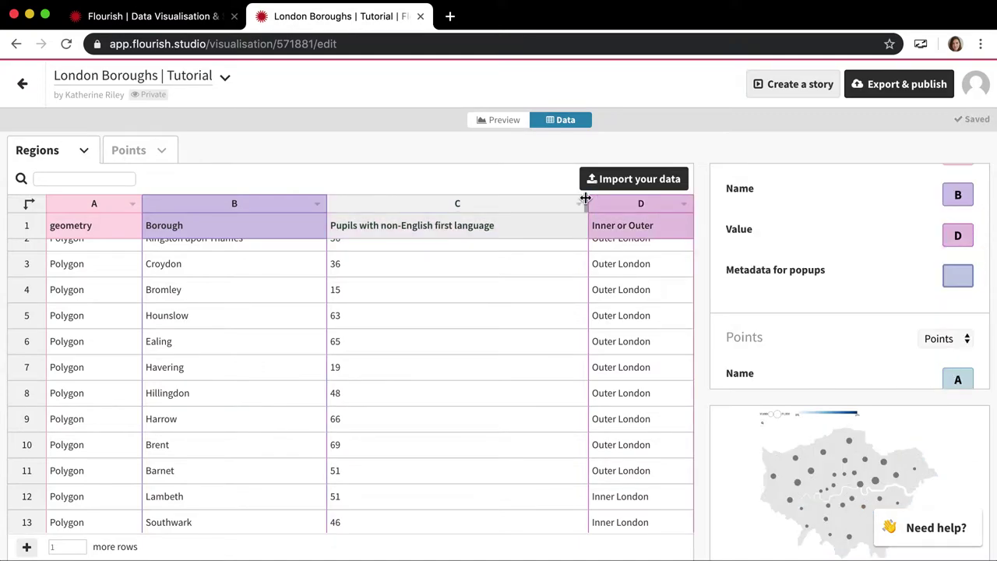
Switch the region colours to Categorical and check the regions data table.
click(505, 121)
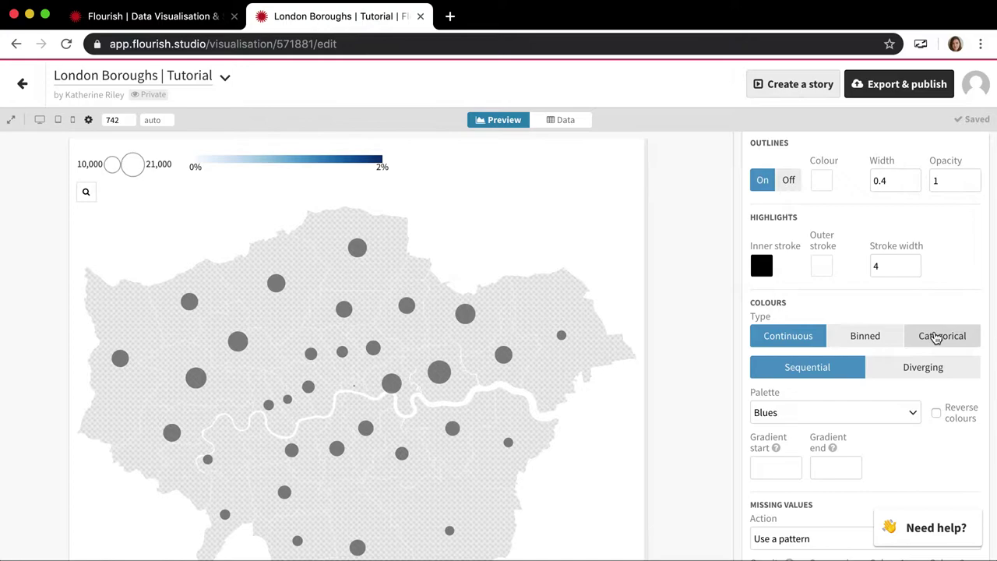
click(937, 338)
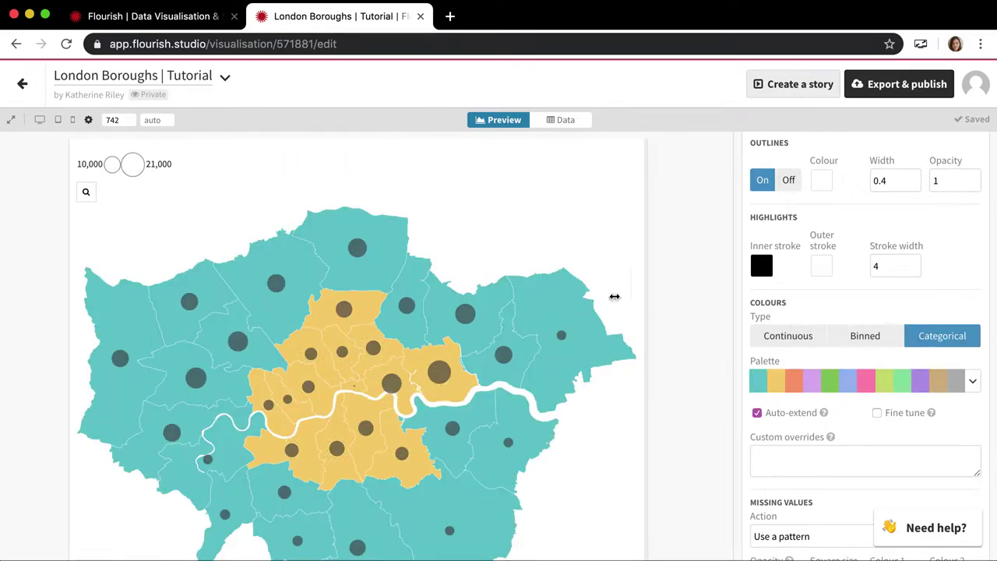
click(576, 123)
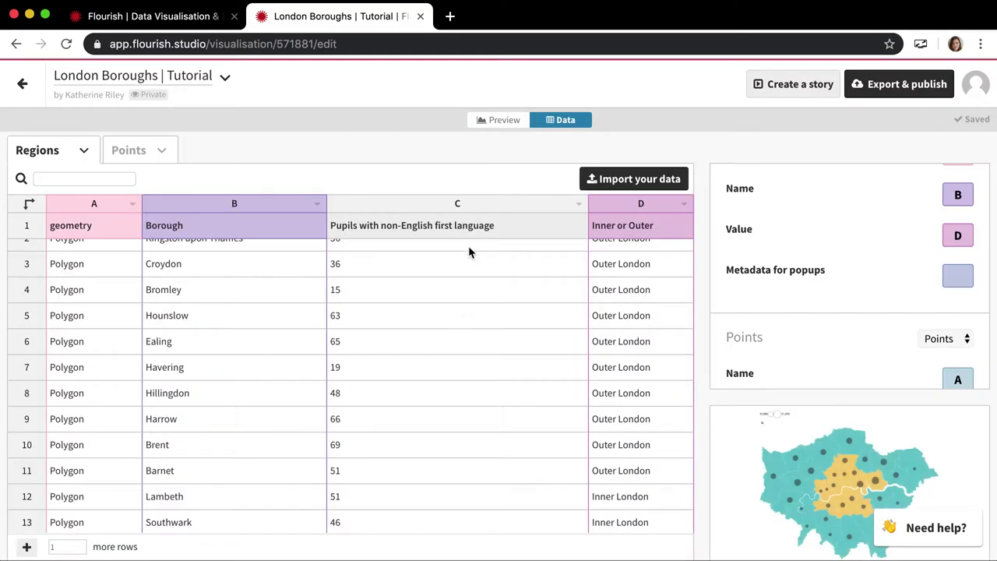
click(513, 126)
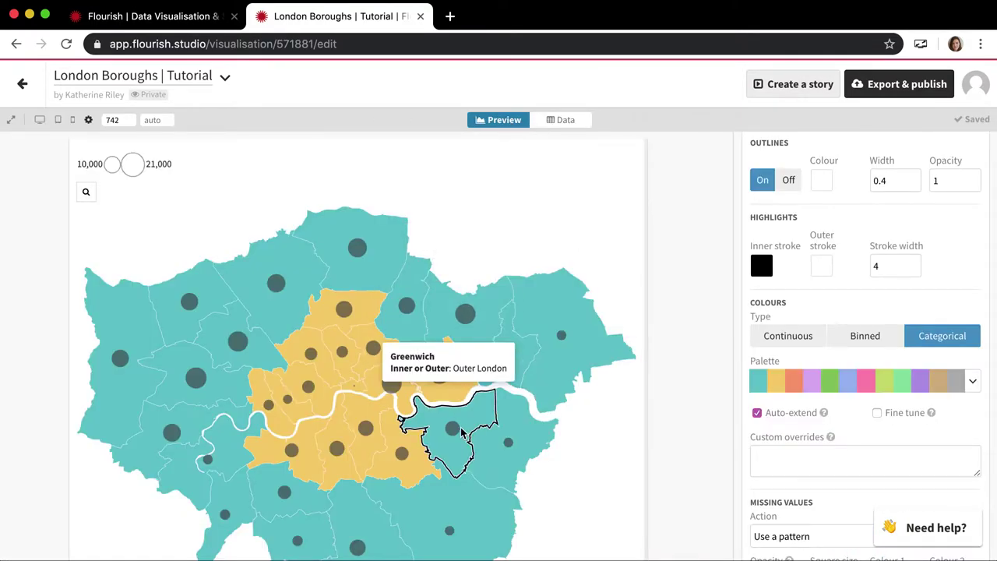
scroll(469, 479, down, 2)
scroll(469, 479, up, 1)
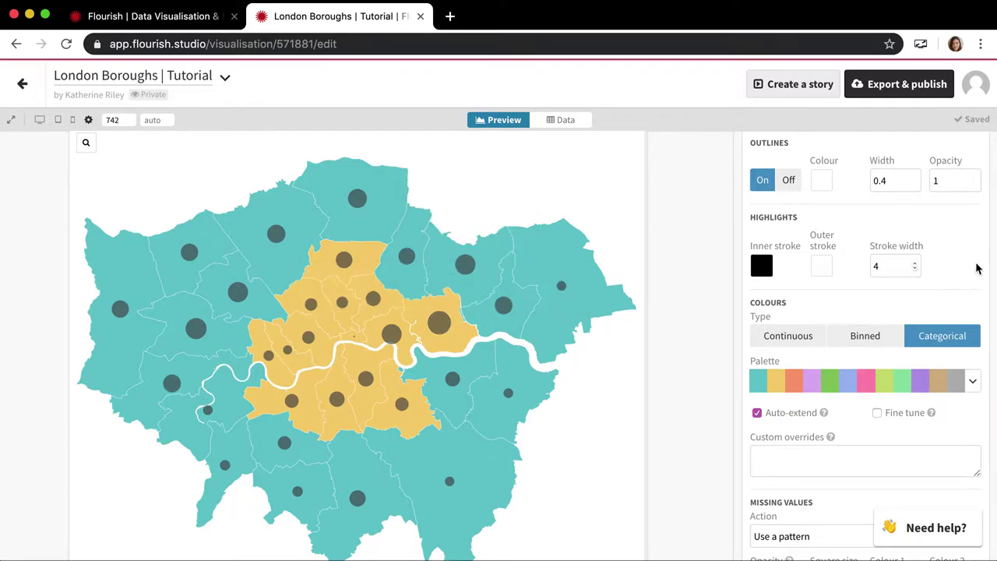
Try the Flourish 2 palette, then apply Antique so boroughs turn purple and green.
click(858, 382)
click(828, 431)
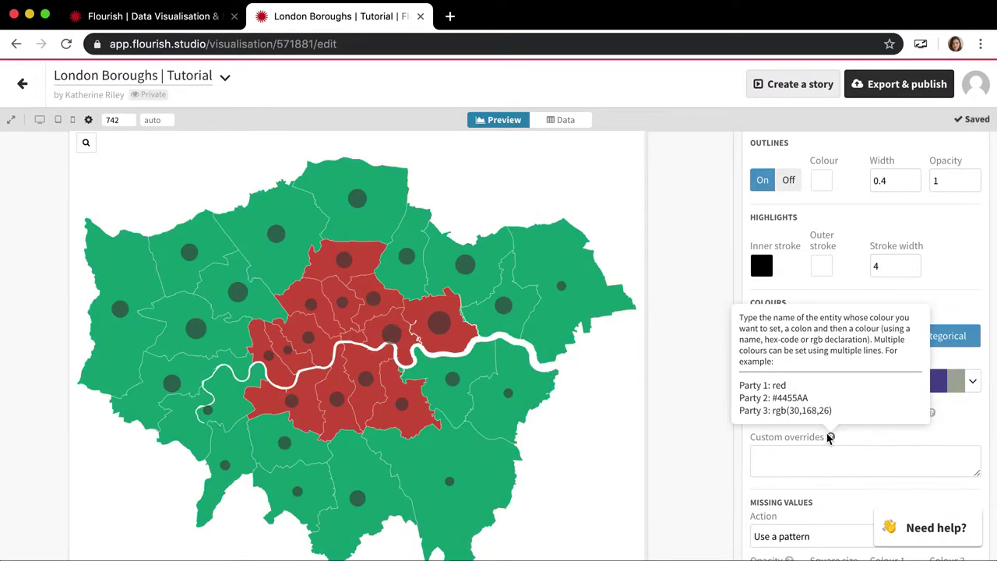
click(824, 383)
click(795, 519)
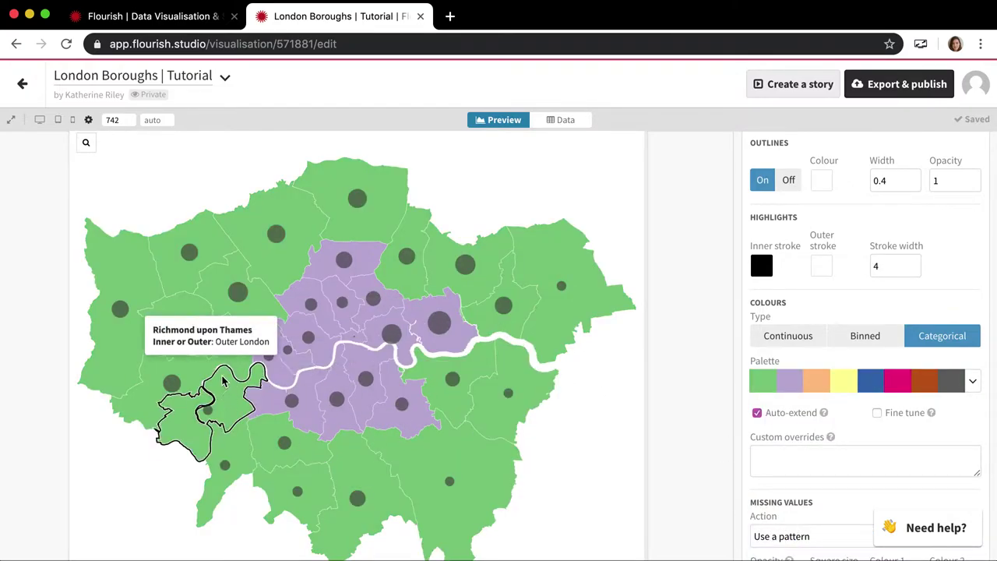
Try adding a shadow to the map, then remove it again.
scroll(357, 366, up, 1)
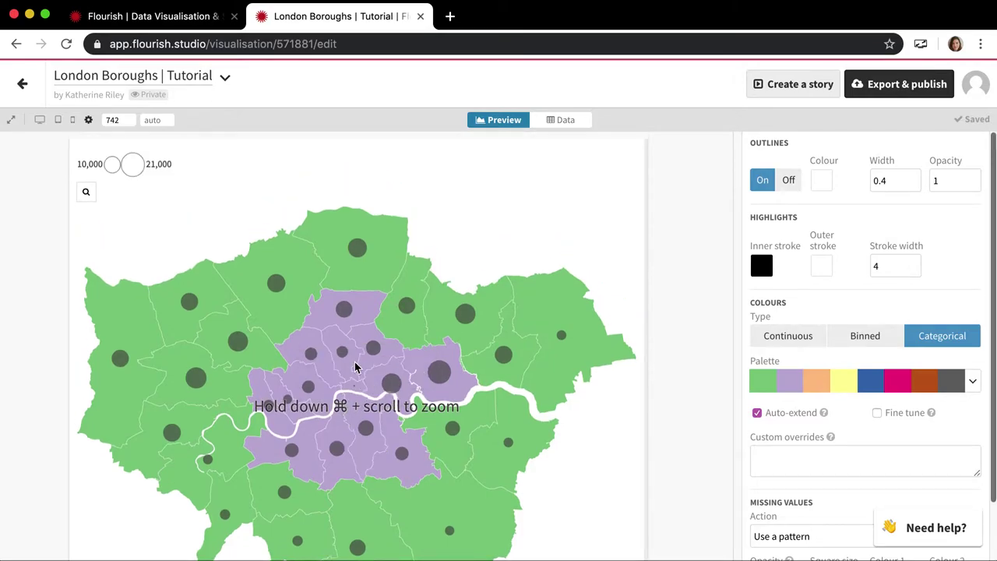
scroll(355, 362, down, 1)
scroll(846, 267, up, 5)
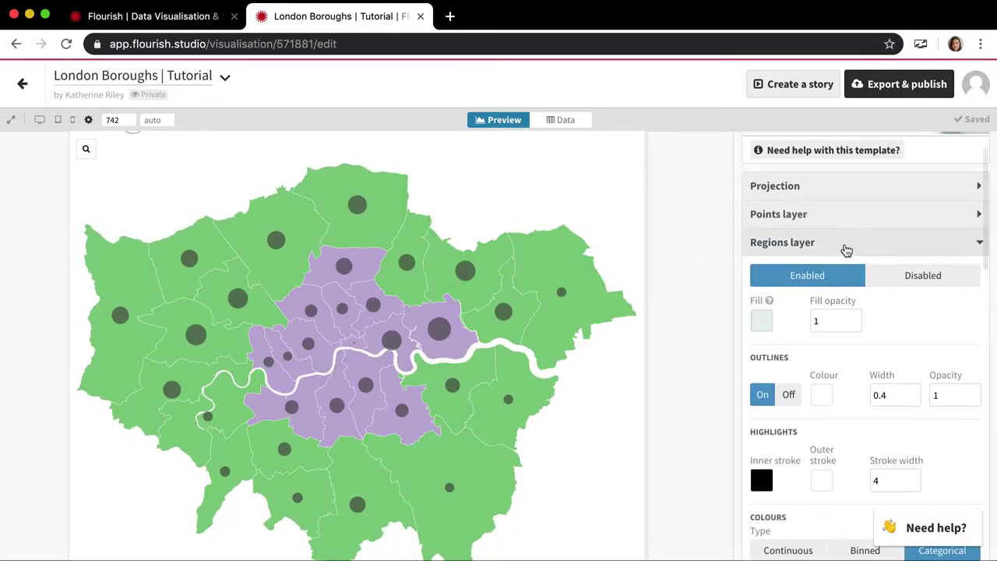
scroll(752, 371, down, 5)
scroll(752, 372, down, 2)
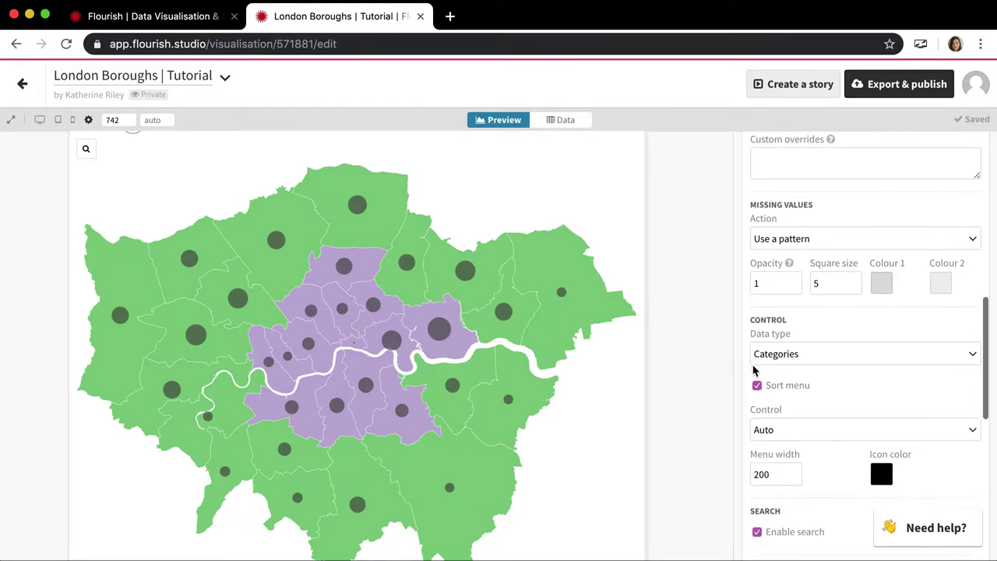
scroll(812, 365, down, 4)
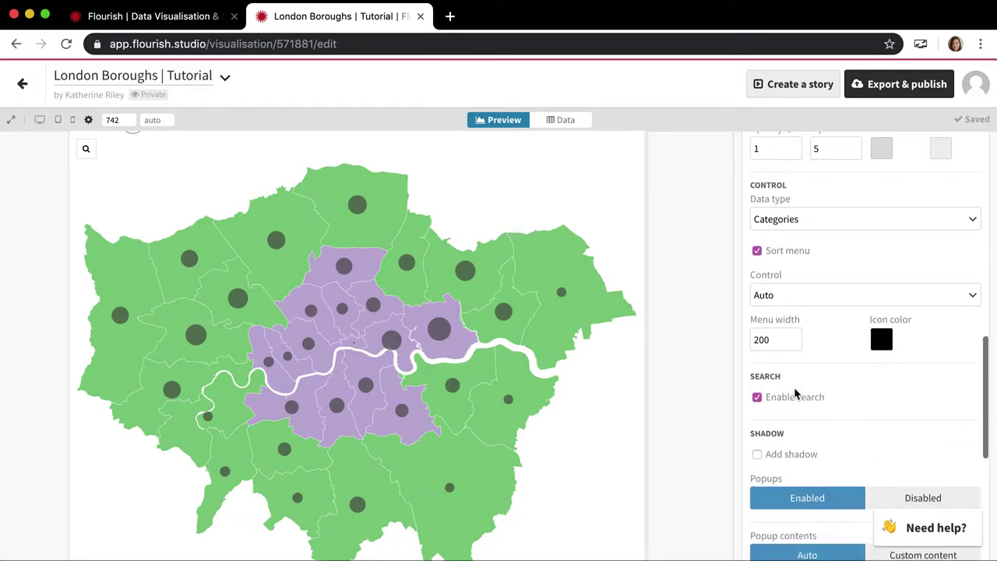
scroll(795, 394, down, 5)
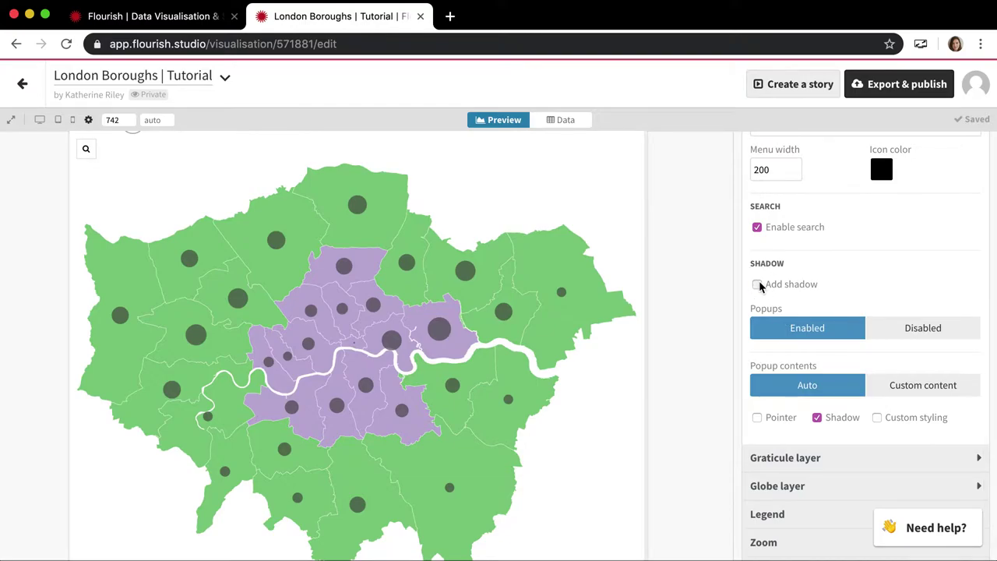
click(758, 284)
click(757, 284)
Set popup metadata to column C, check a borough popup, then return to the data table.
click(559, 120)
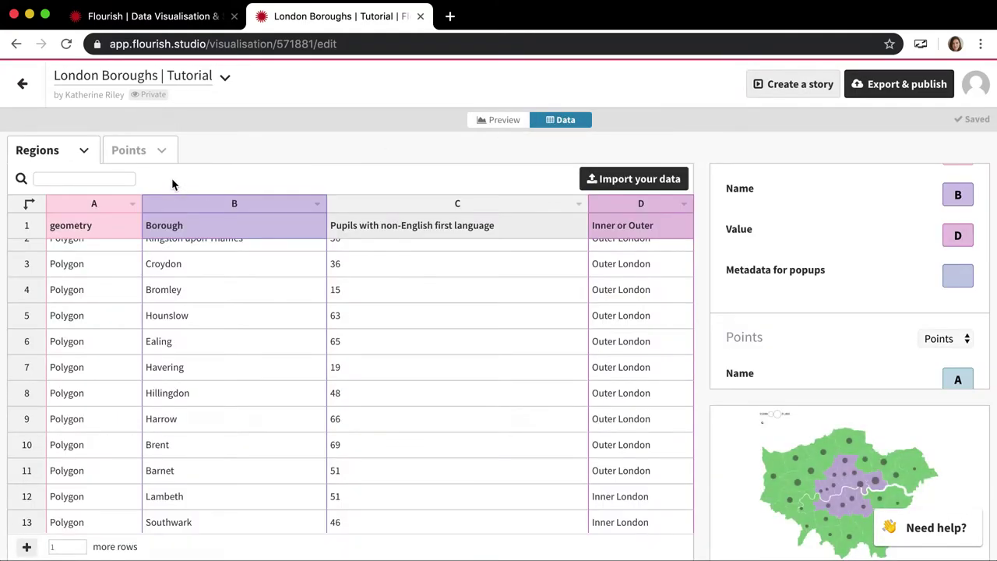
scroll(749, 265, up, 2)
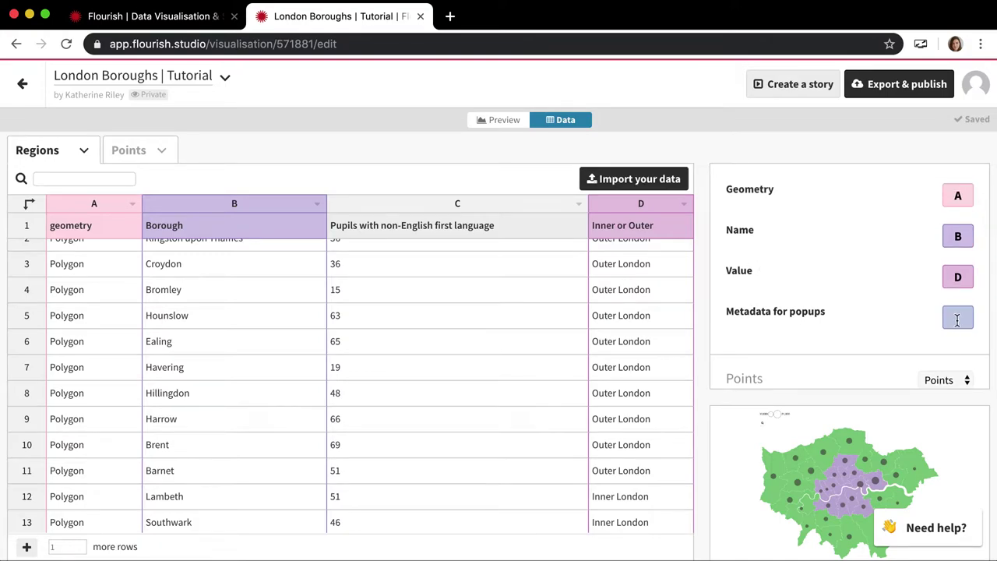
click(958, 320)
text(C)
key(Tab)
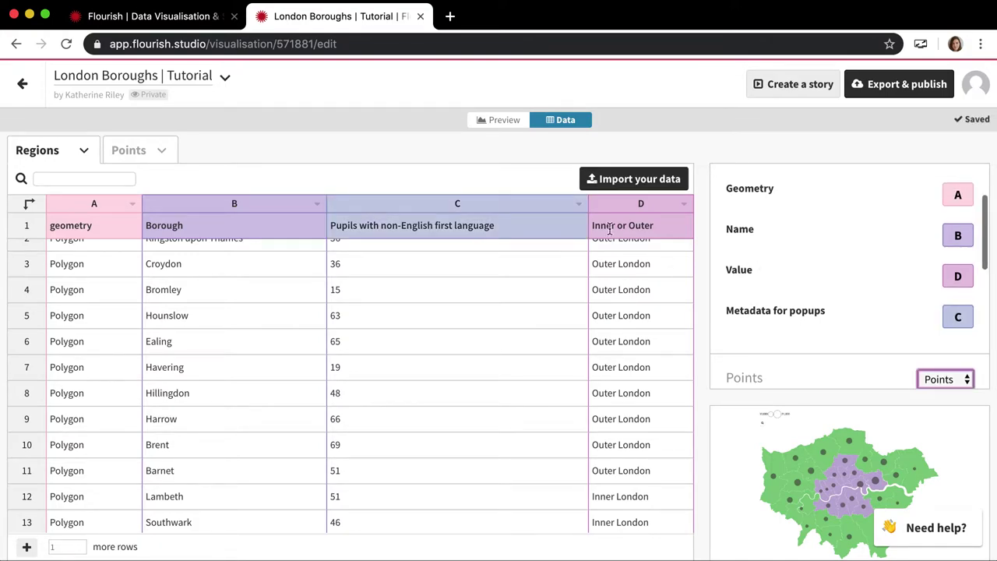
click(496, 125)
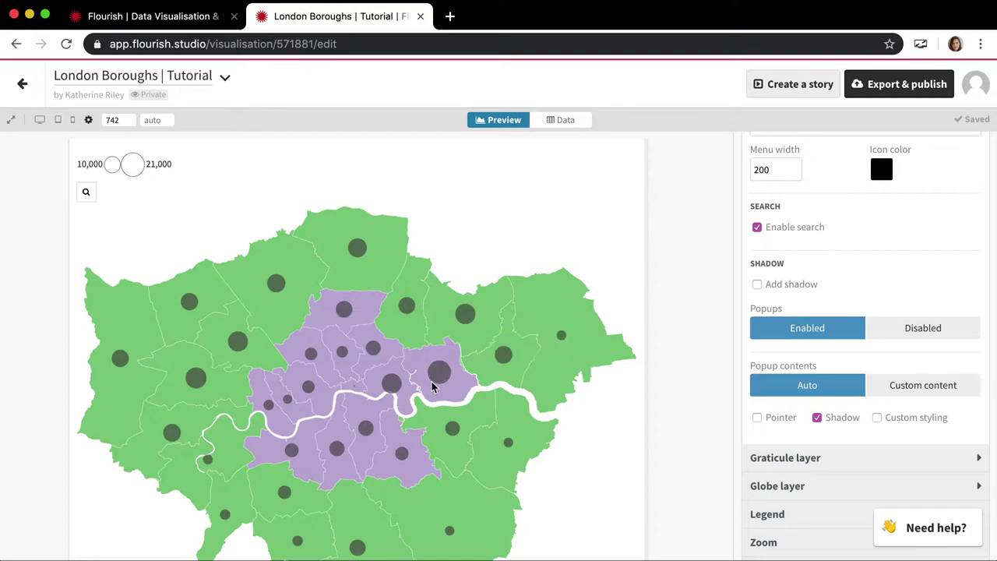
mouse_move(433, 392)
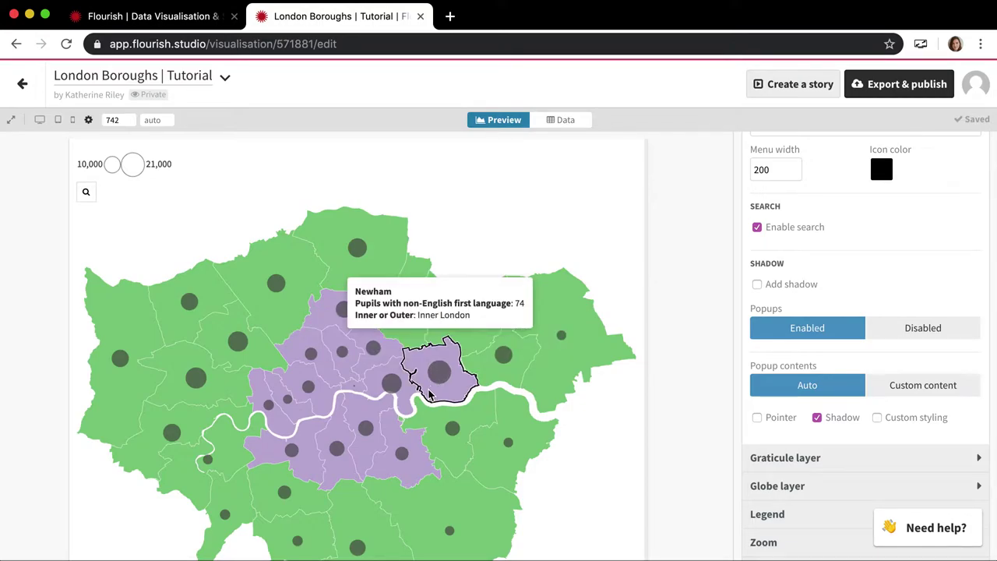
click(547, 121)
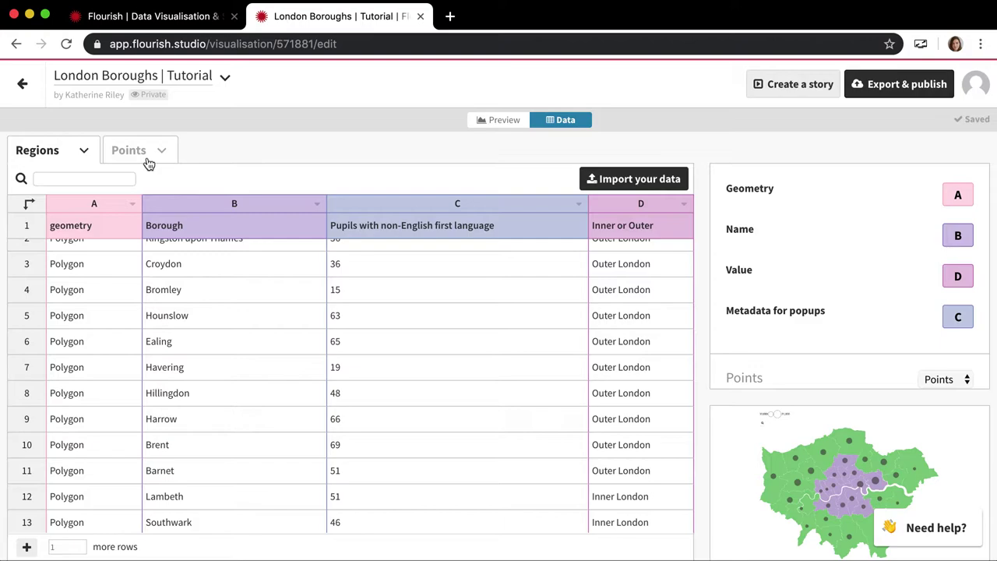
click(133, 156)
click(230, 223)
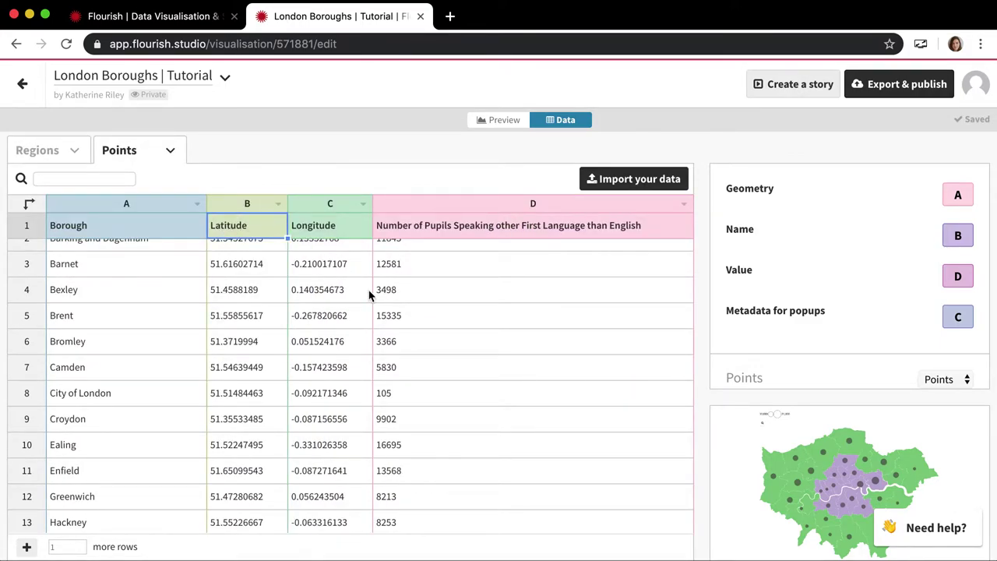
scroll(358, 300, up, 1)
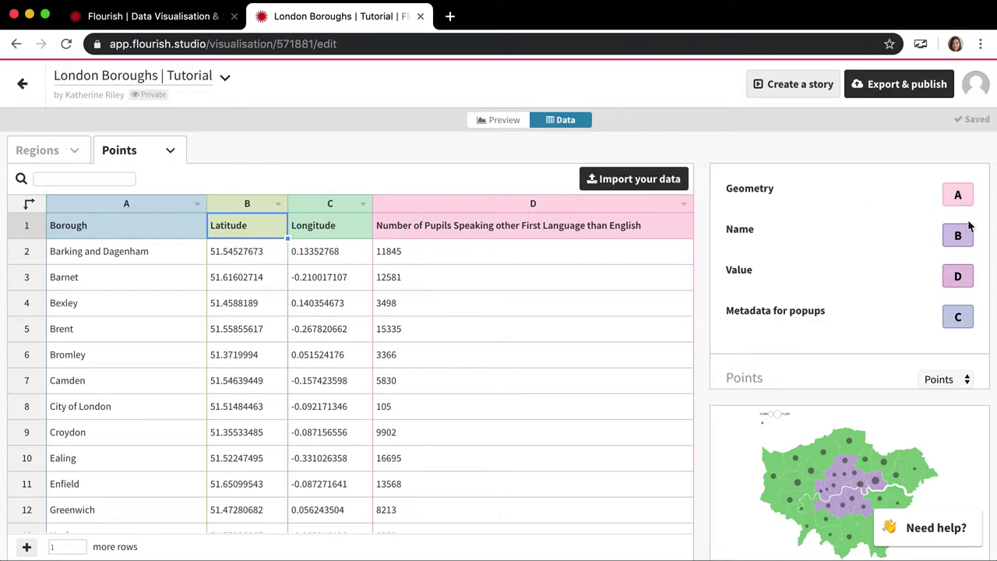
scroll(832, 314, down, 5)
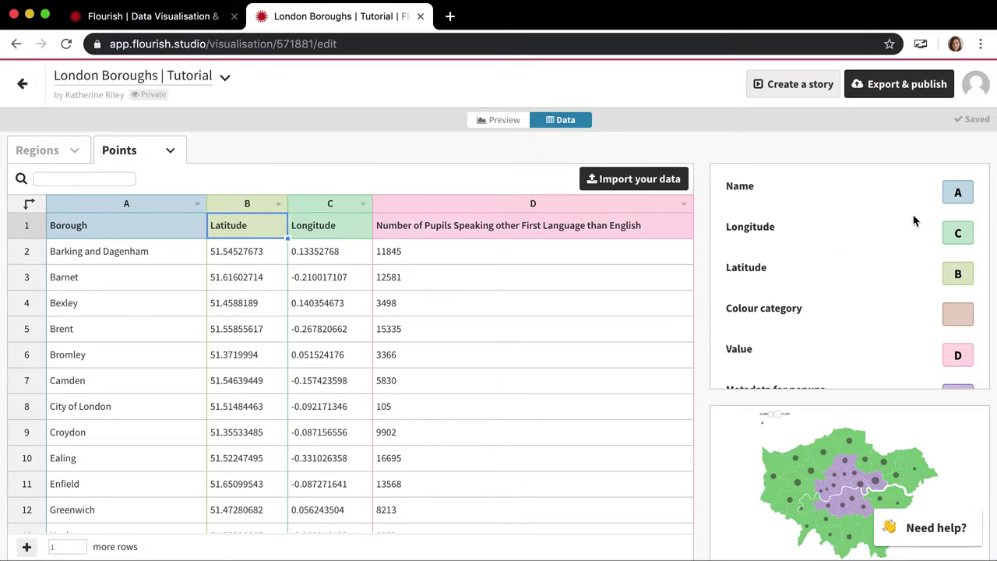
scroll(804, 227, up, 1)
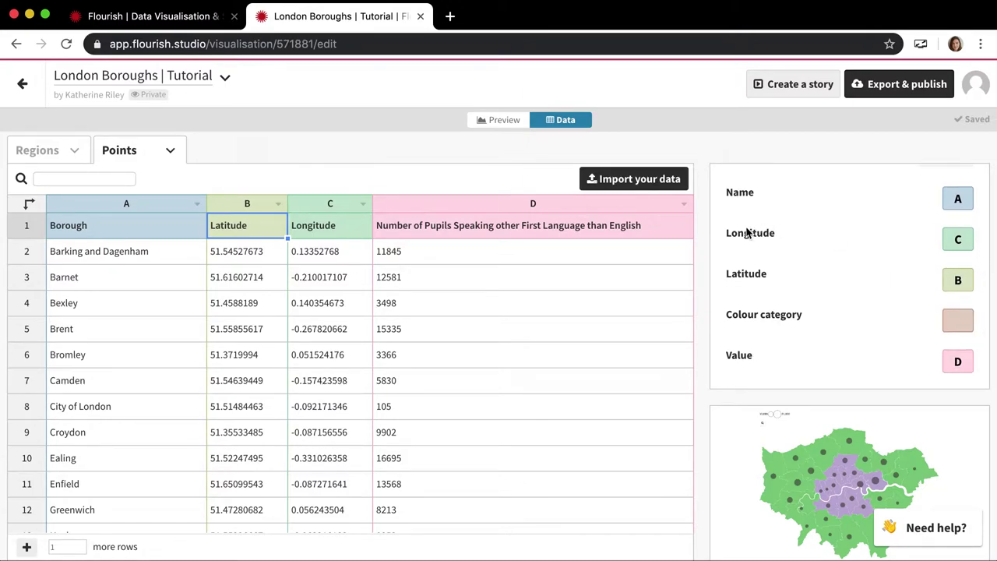
drag(727, 238, 792, 234)
click(795, 240)
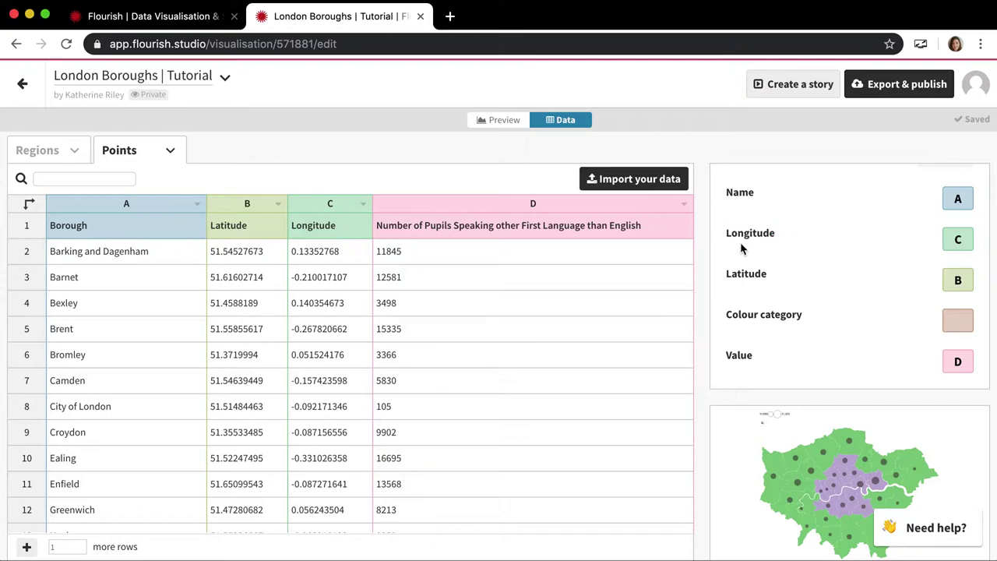
drag(728, 236, 799, 235)
drag(726, 277, 766, 281)
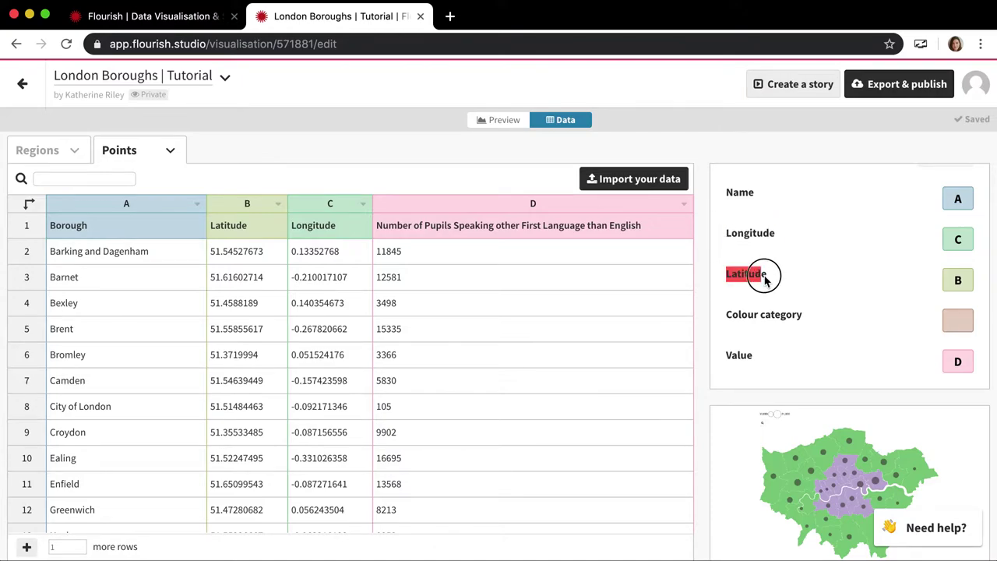
click(770, 282)
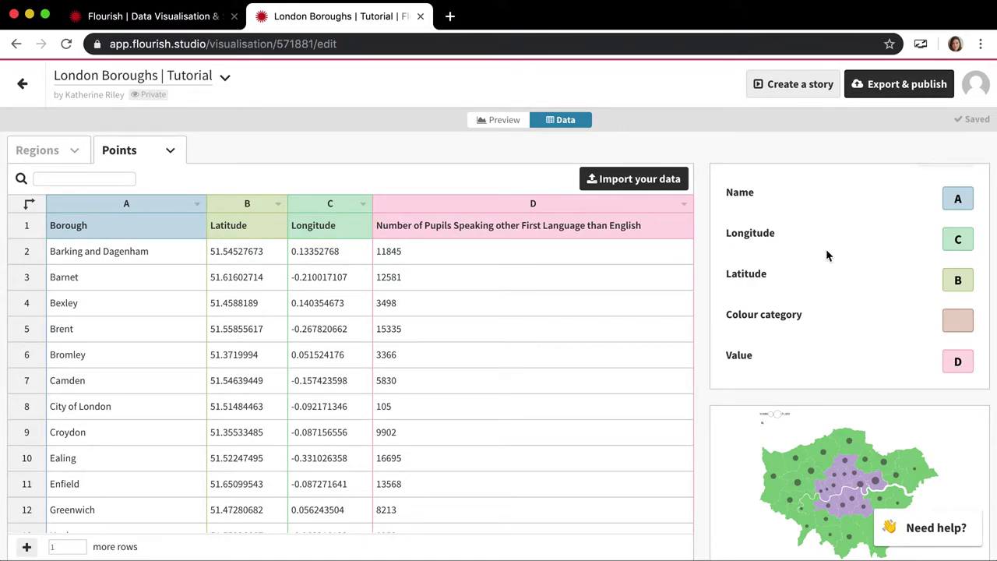
scroll(823, 303, down, 2)
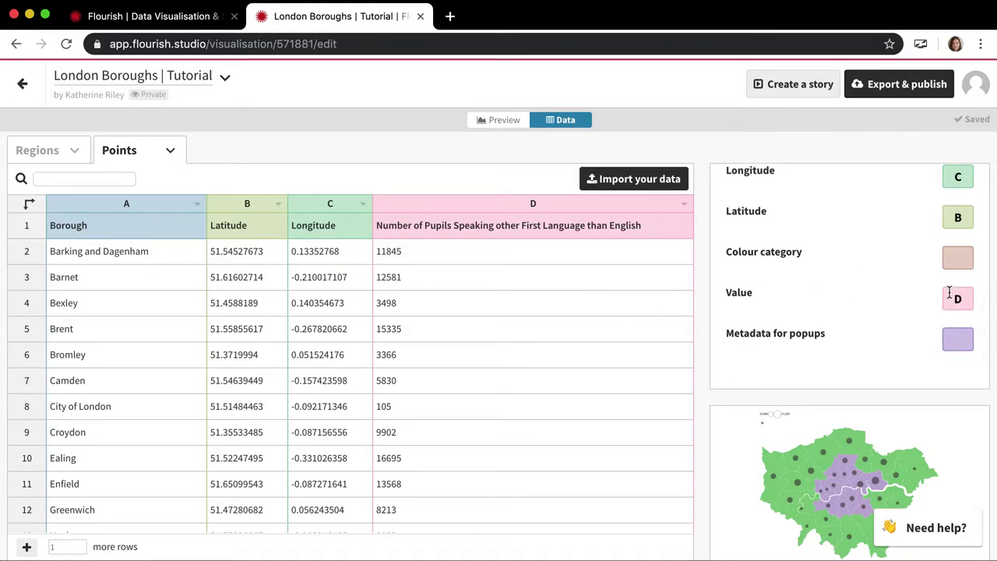
Clear column A from the points' Name binding so popups show only the pupil count.
click(481, 120)
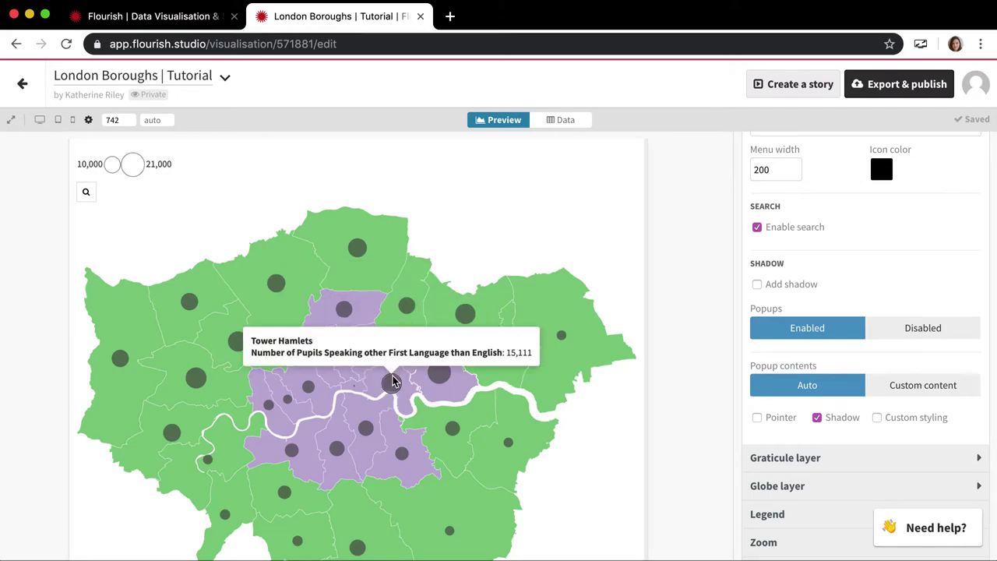
click(567, 118)
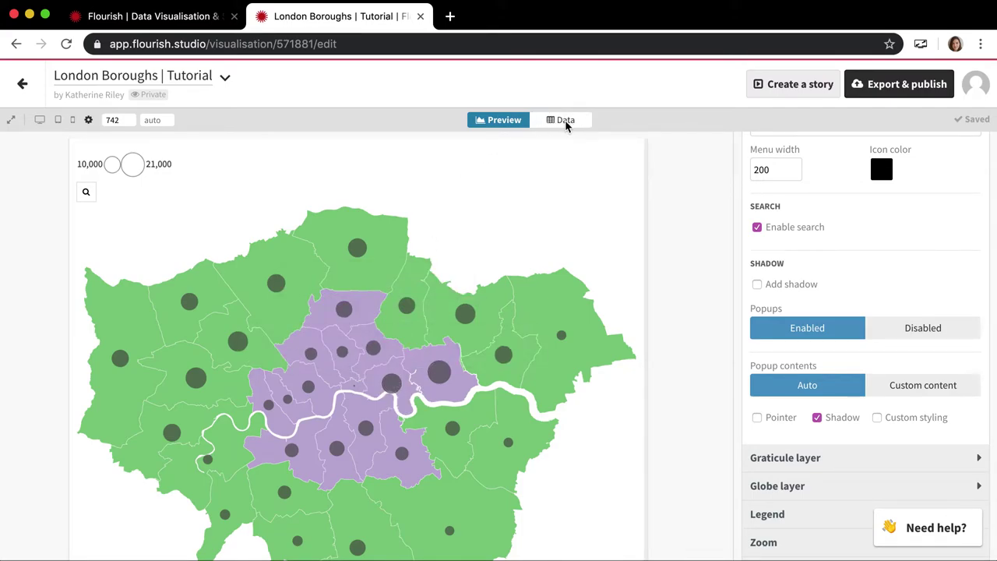
scroll(924, 283, up, 2)
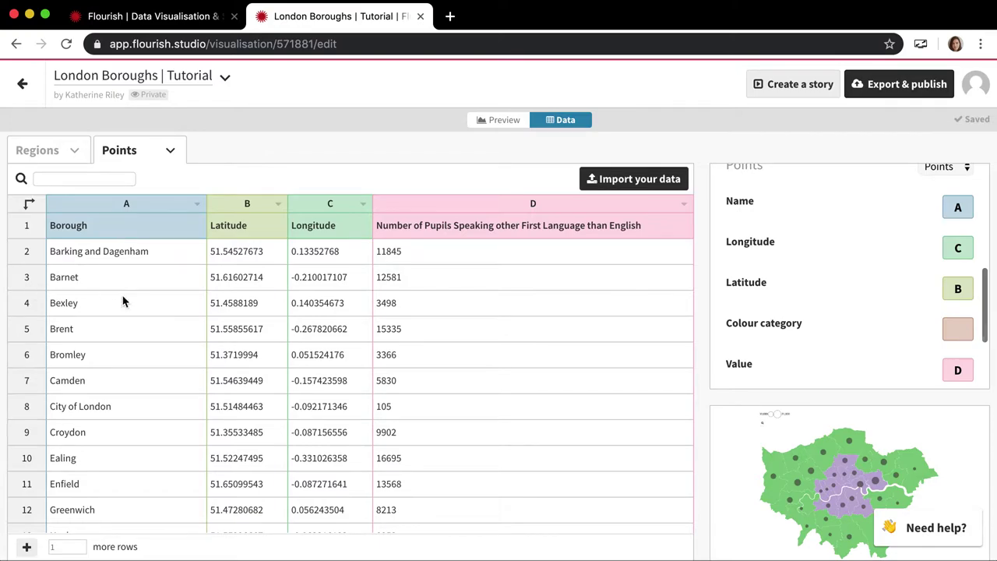
click(969, 206)
key(BackSpace)
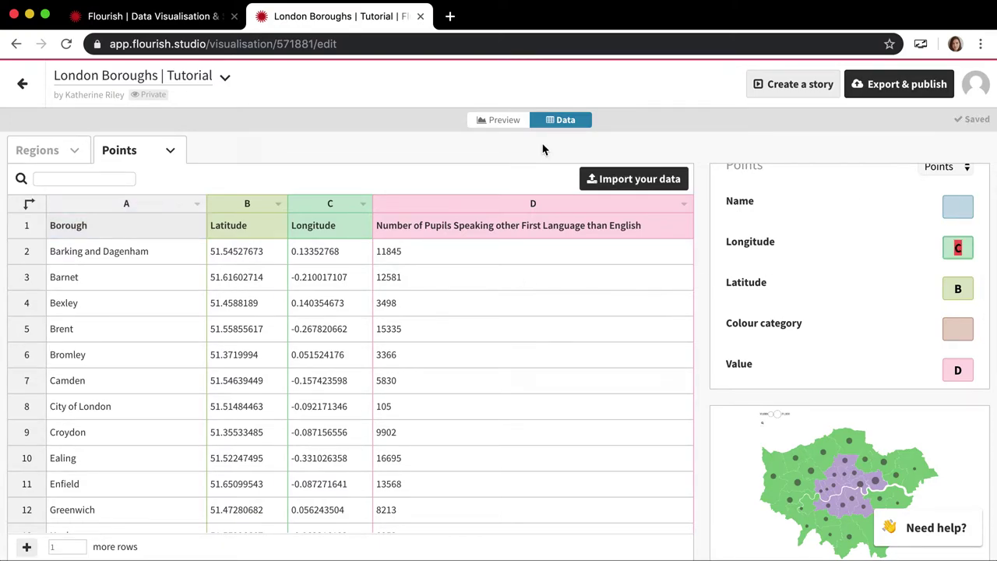
click(504, 122)
mouse_move(440, 378)
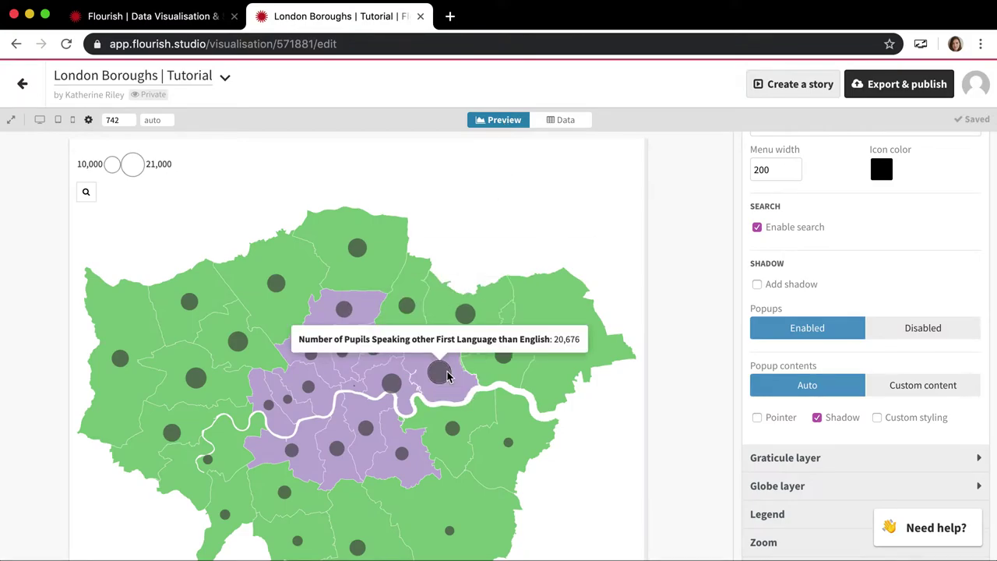
Bind column A to the points' Name and Colour category and preview the borough-coloured points.
click(558, 121)
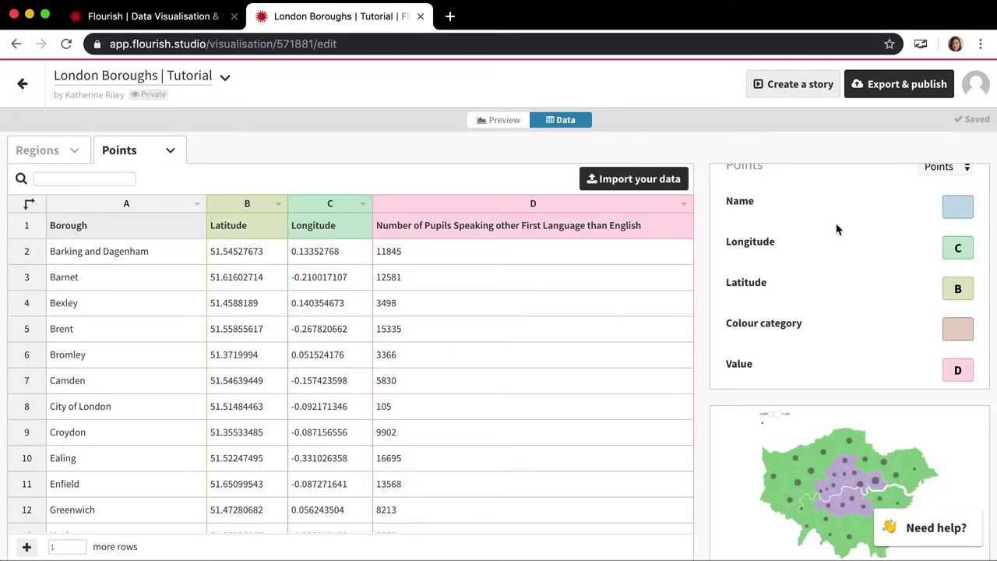
click(945, 210)
text(A)
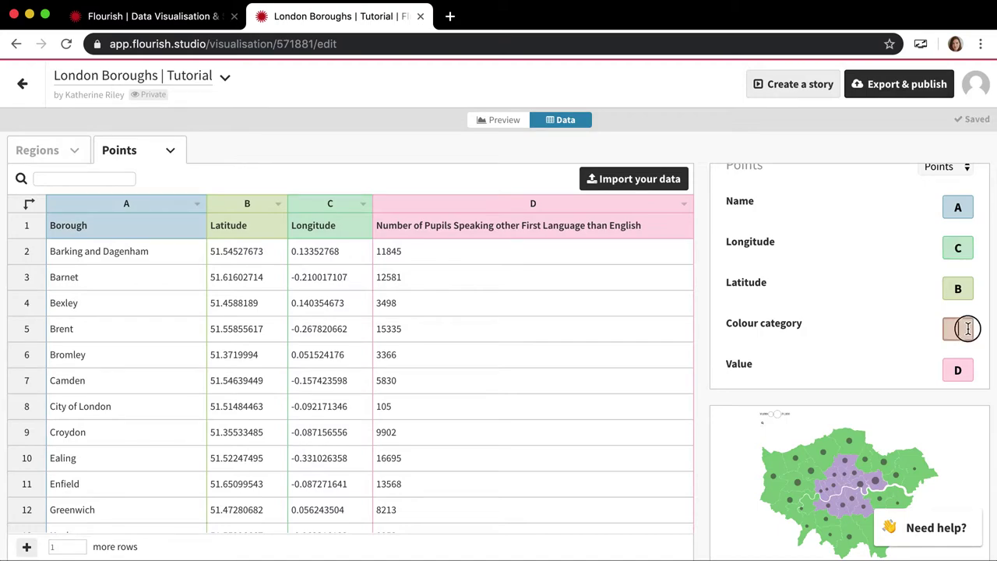
click(966, 329)
scroll(897, 338, down, 2)
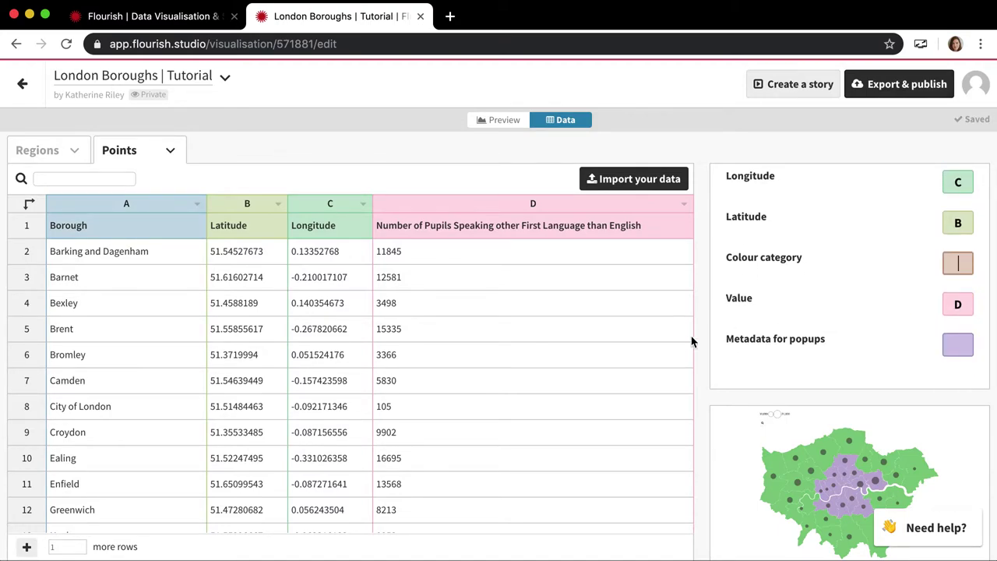
scroll(890, 285, up, 1)
text(A)
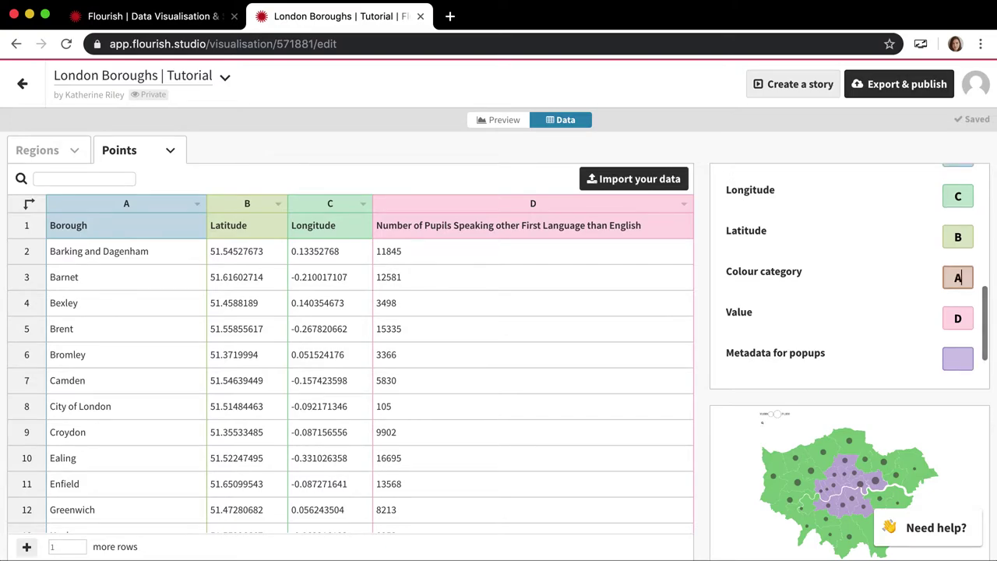
key(Tab)
click(496, 119)
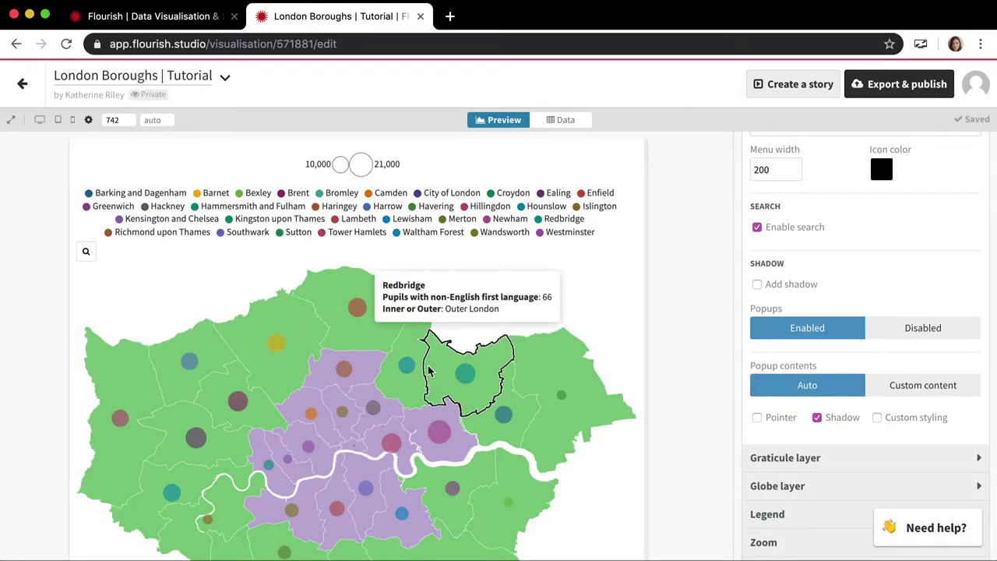
Clear the points' Colour category binding in the data sheet.
click(548, 123)
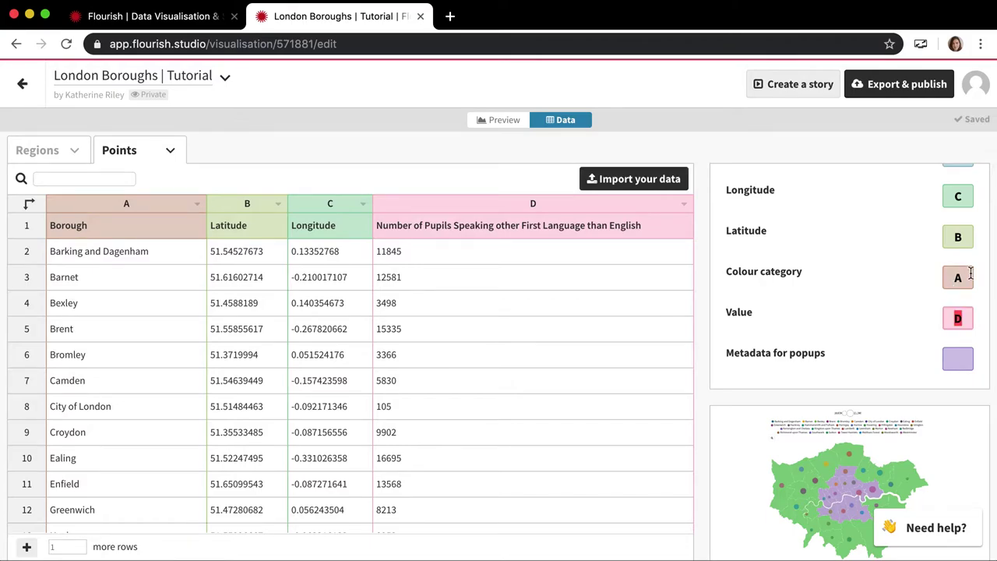
click(971, 273)
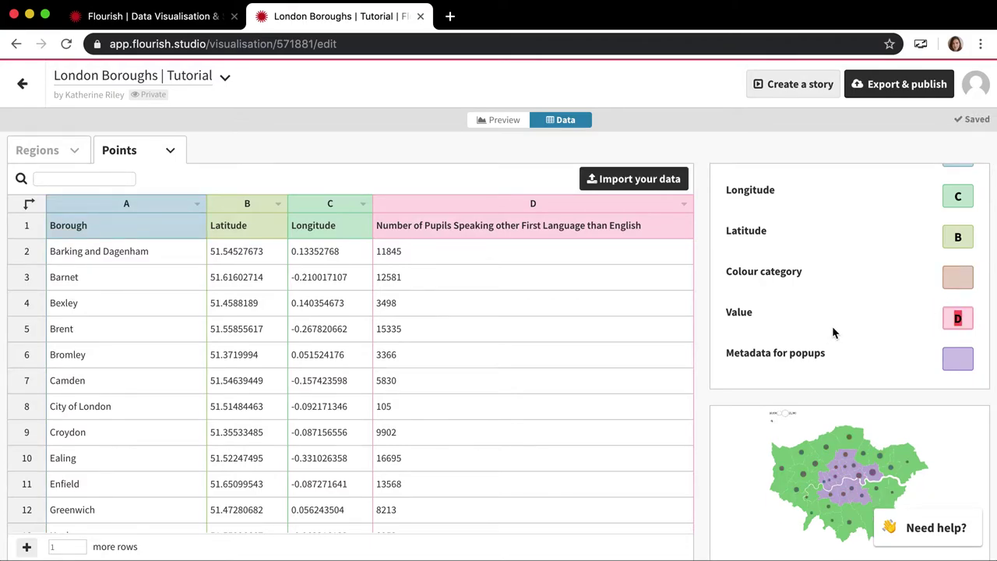
scroll(994, 258, down, 2)
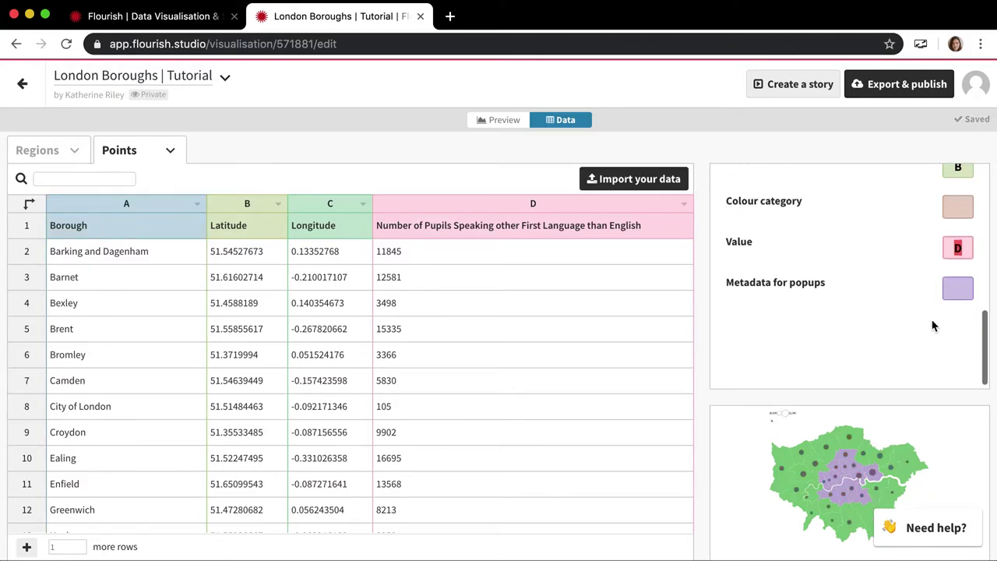
click(495, 121)
scroll(450, 276, down, 2)
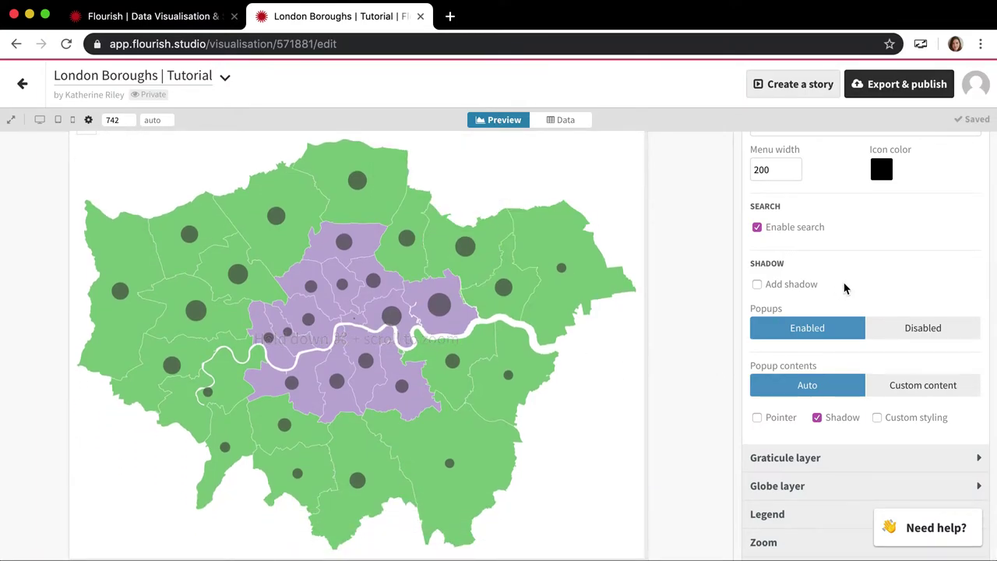
scroll(793, 441, up, 5)
scroll(794, 440, up, 5)
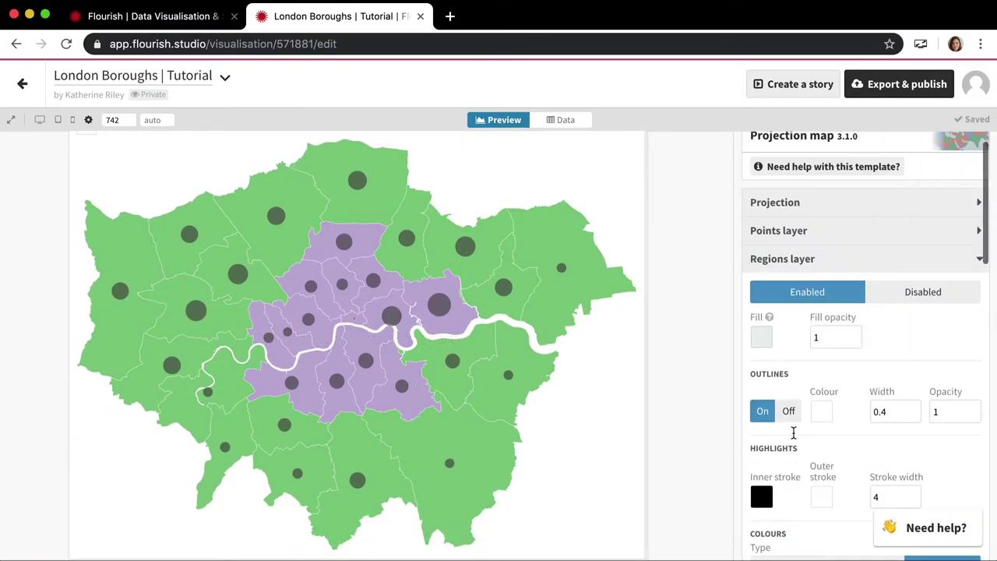
click(783, 295)
click(784, 269)
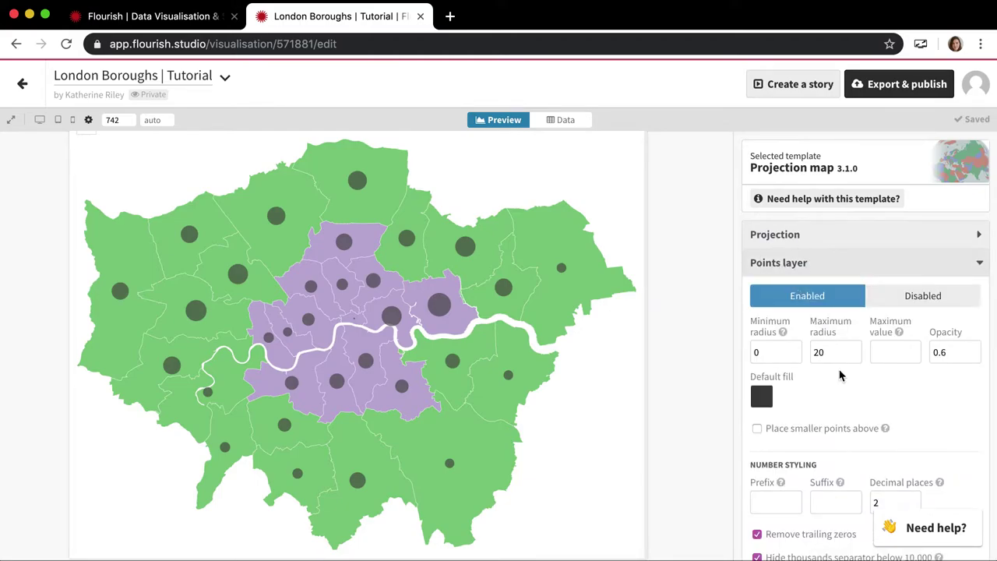
scroll(842, 377, down, 5)
scroll(842, 377, up, 3)
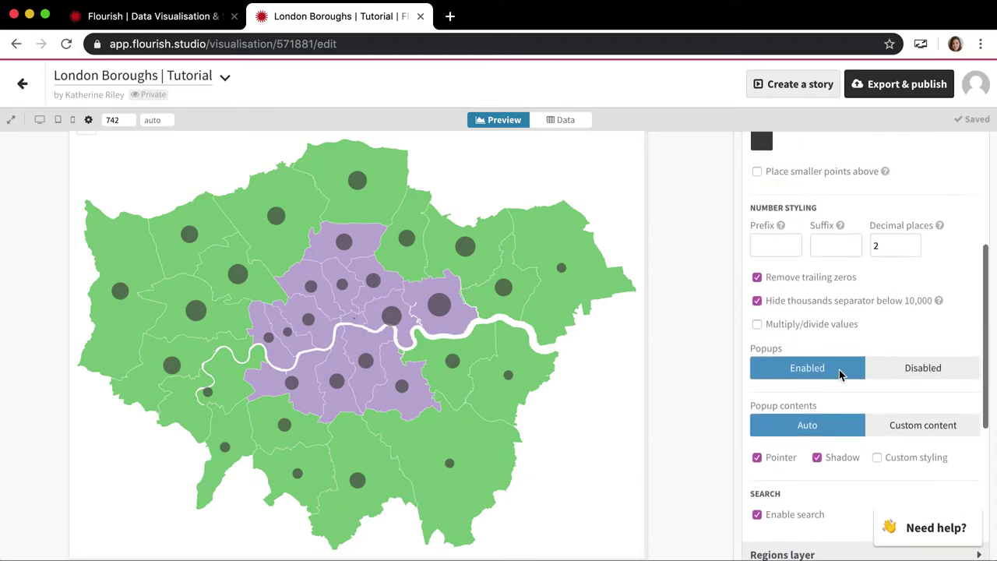
scroll(821, 336, up, 1)
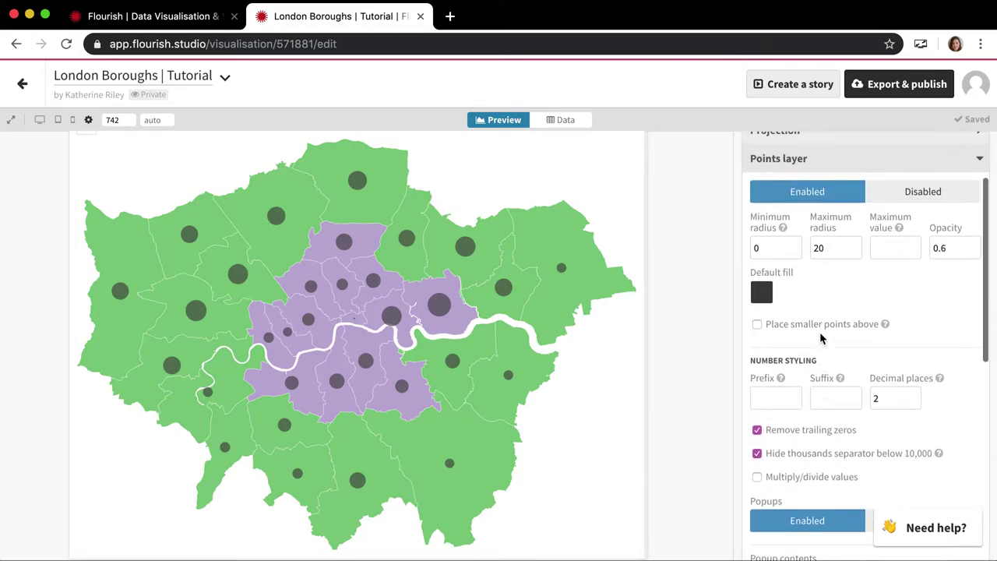
click(565, 119)
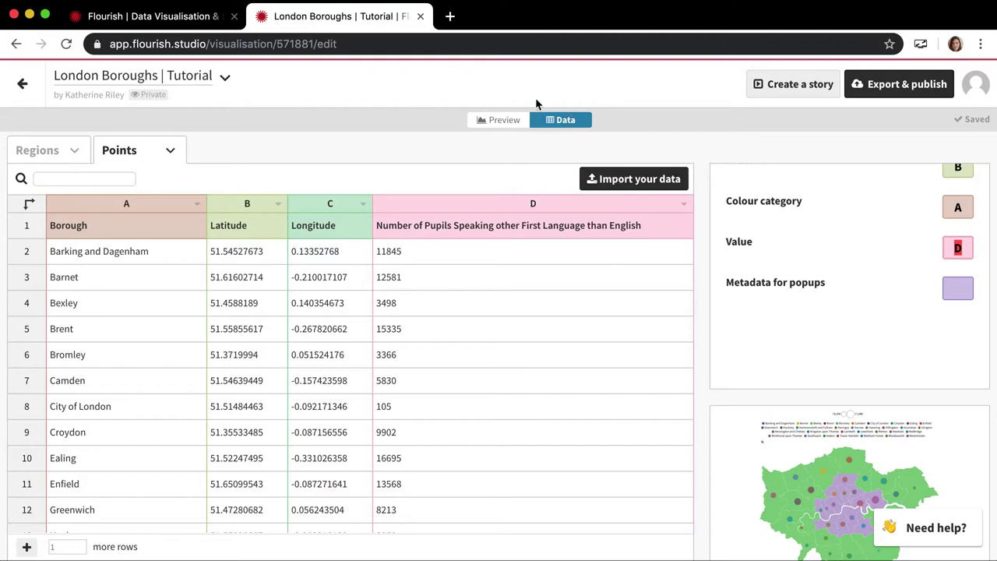
Compare the Pastel and Rainbow palettes on the borough-coloured points.
click(500, 120)
click(824, 302)
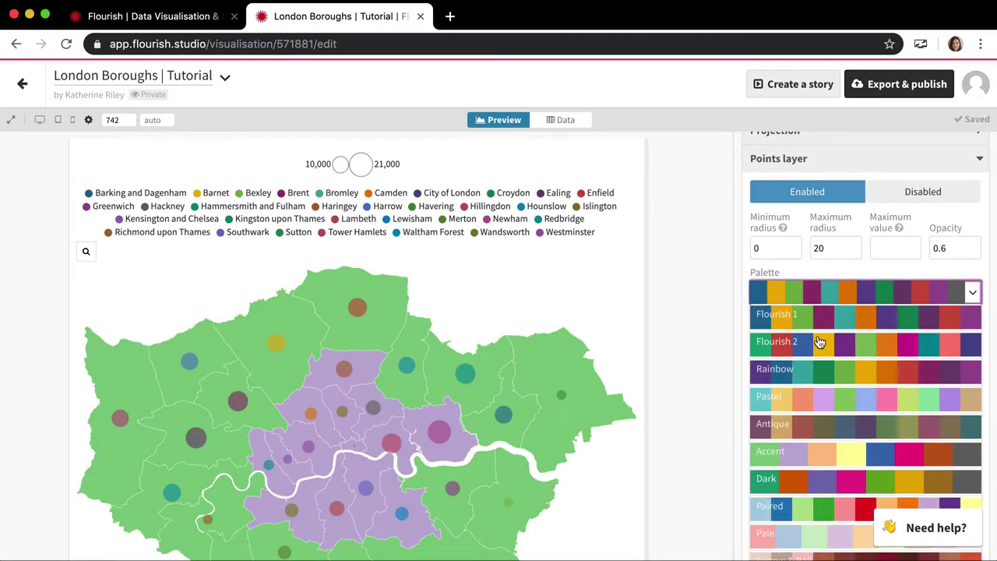
click(825, 423)
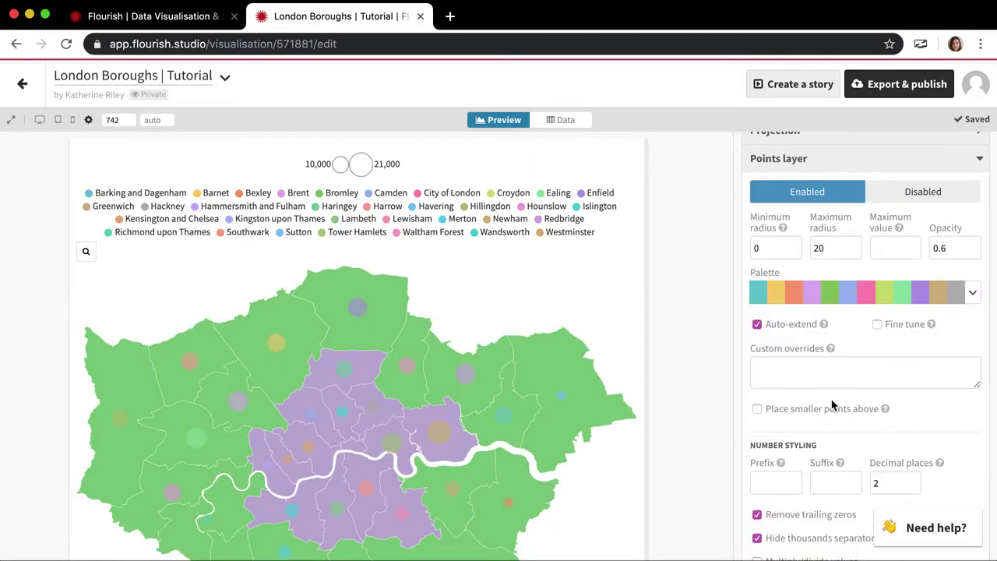
click(829, 307)
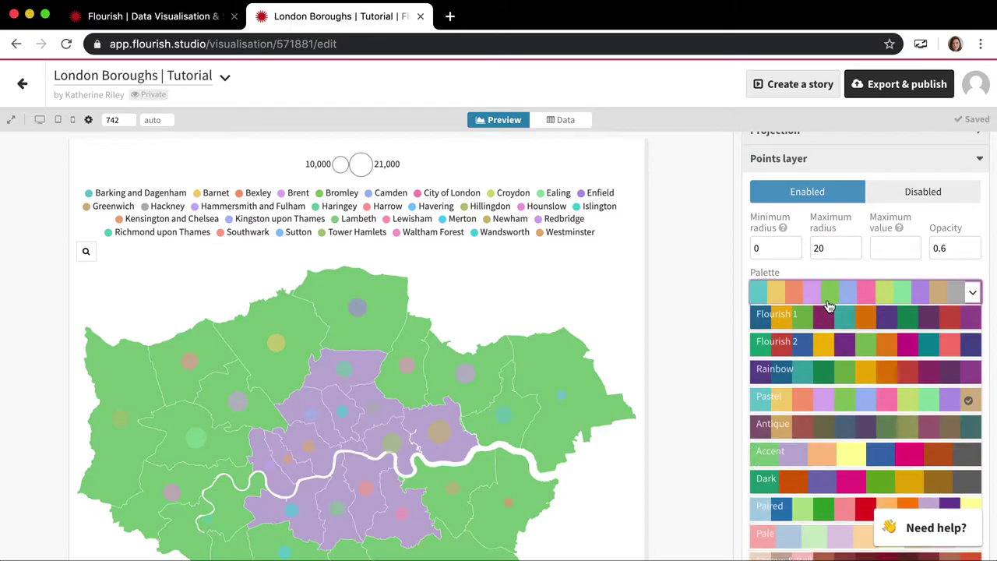
click(829, 379)
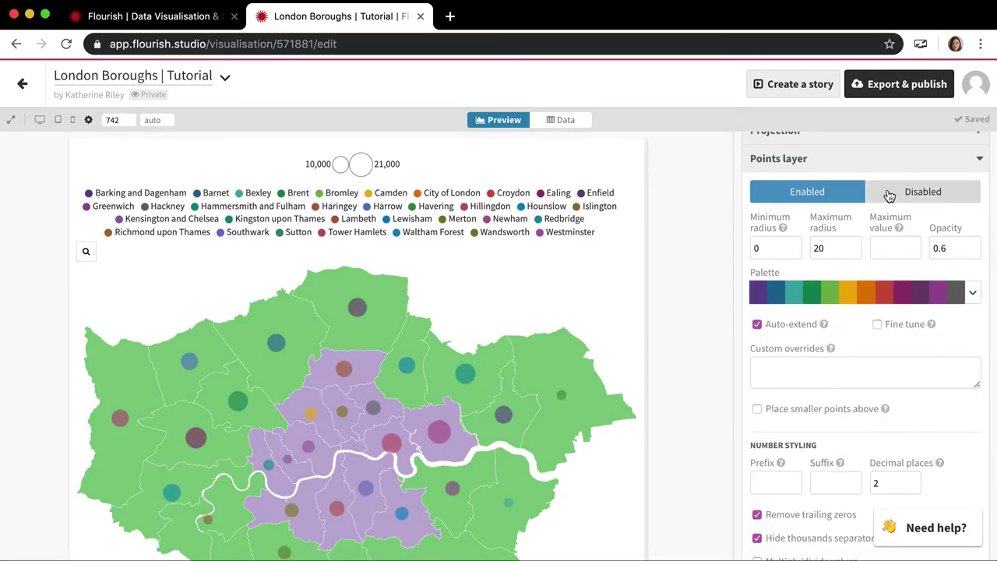
click(573, 122)
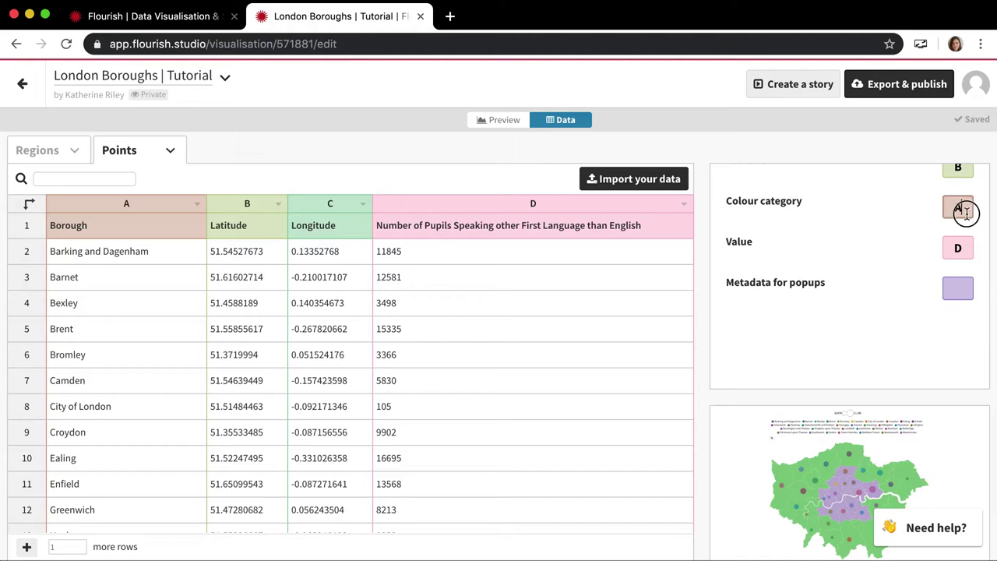
click(499, 120)
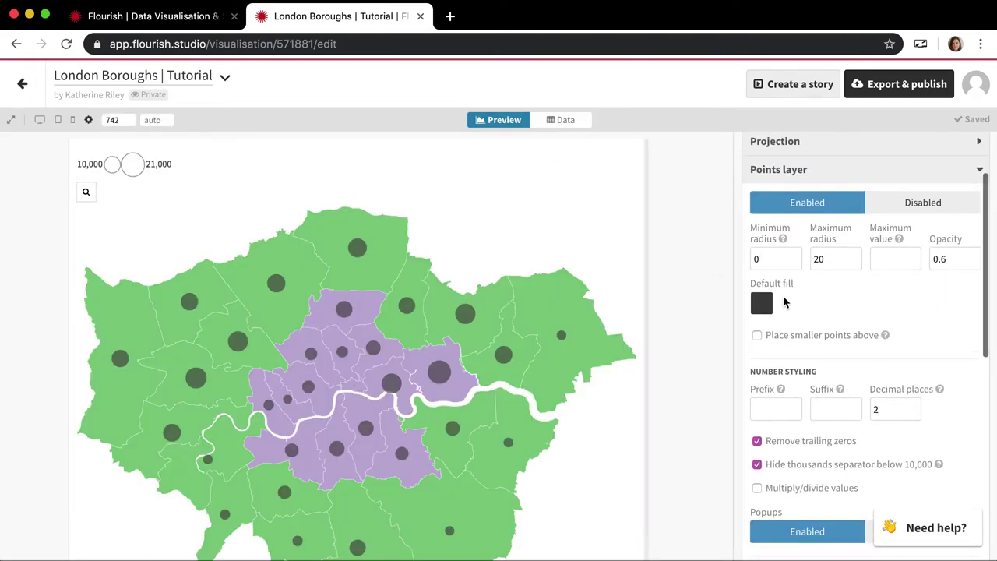
Give the points a bright green default fill at 0.1 opacity.
scroll(784, 302, down, 2)
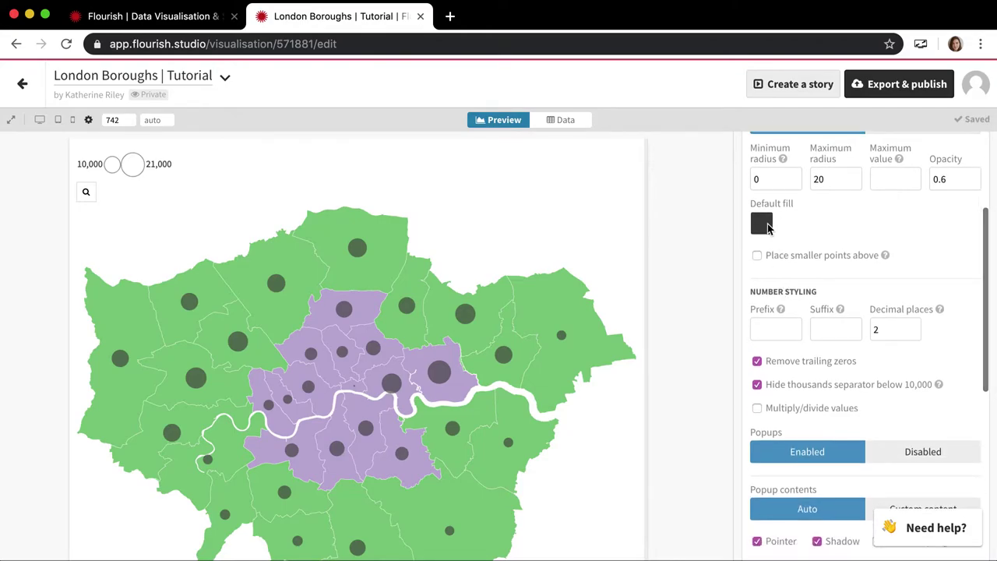
click(762, 224)
click(339, 341)
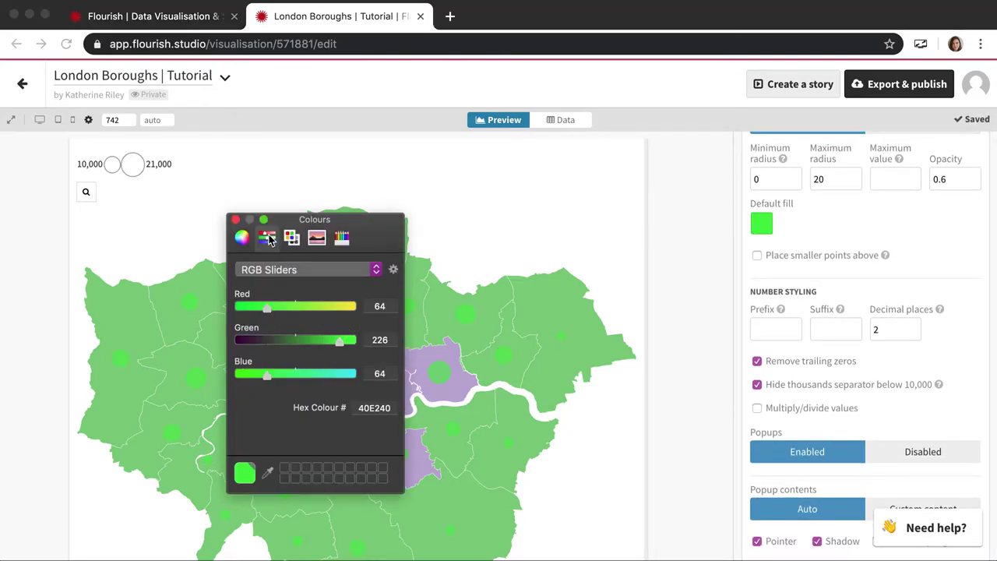
click(236, 219)
scroll(808, 278, up, 2)
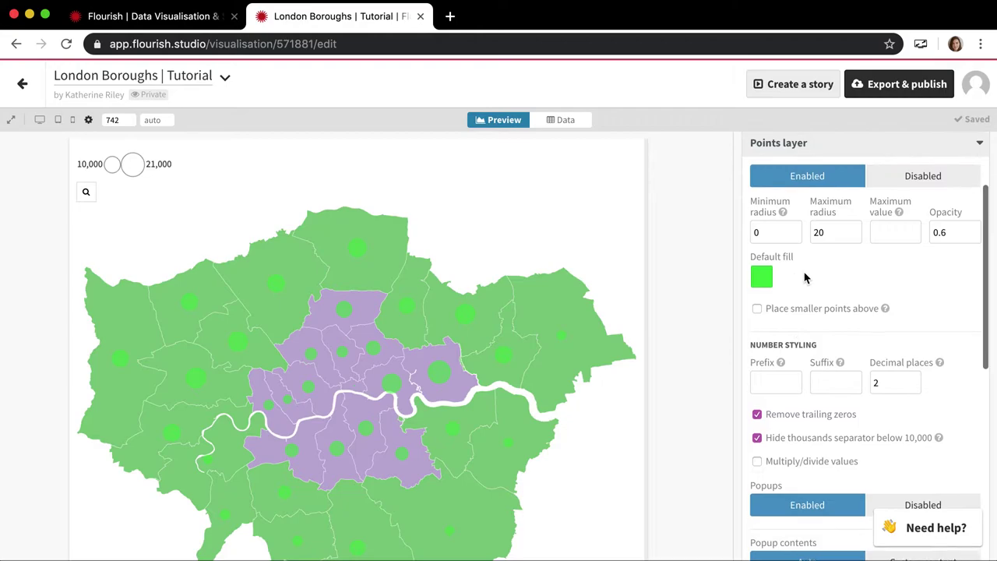
click(942, 239)
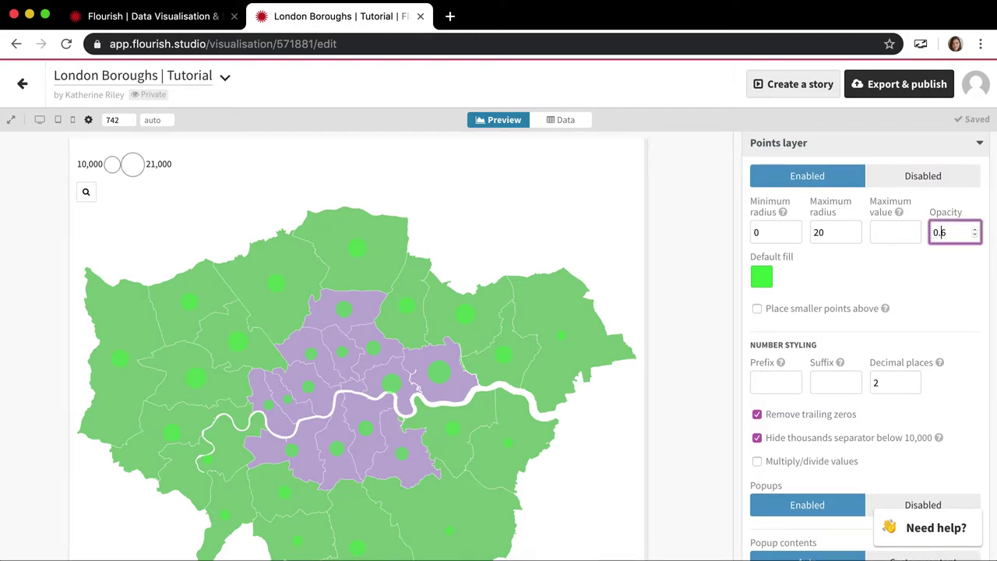
text(1)
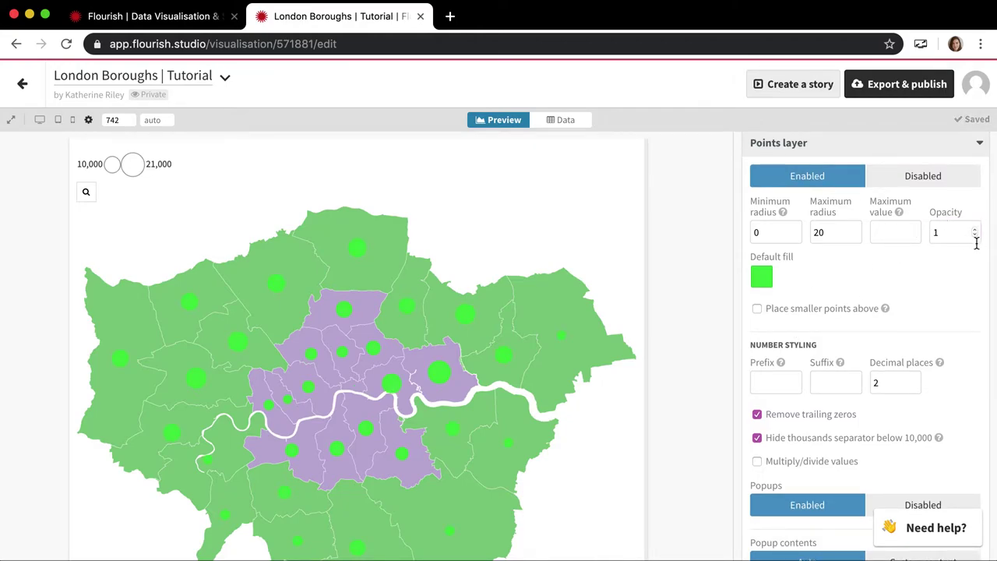
key(Return)
scroll(795, 343, down, 1)
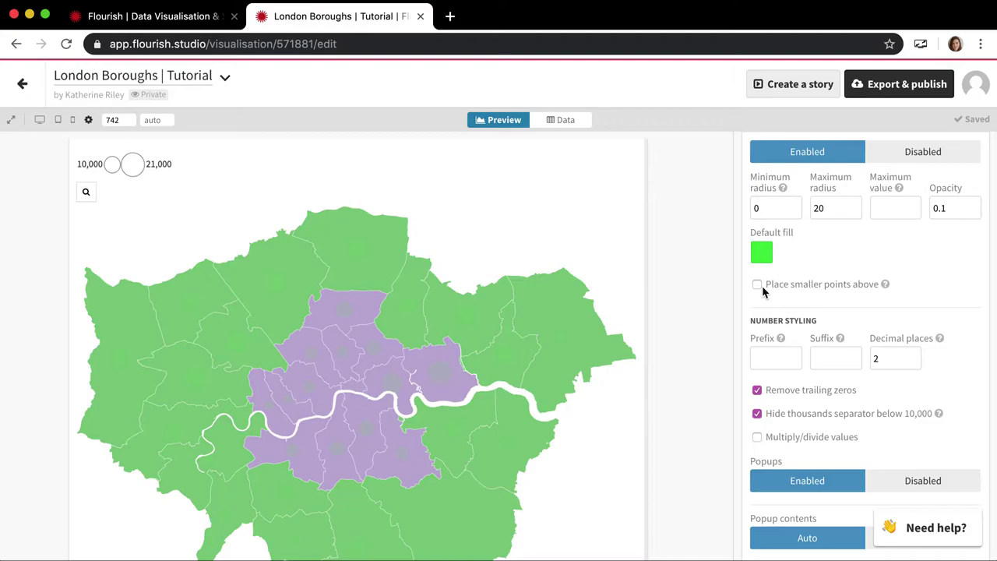
scroll(467, 366, down, 2)
scroll(886, 317, down, 3)
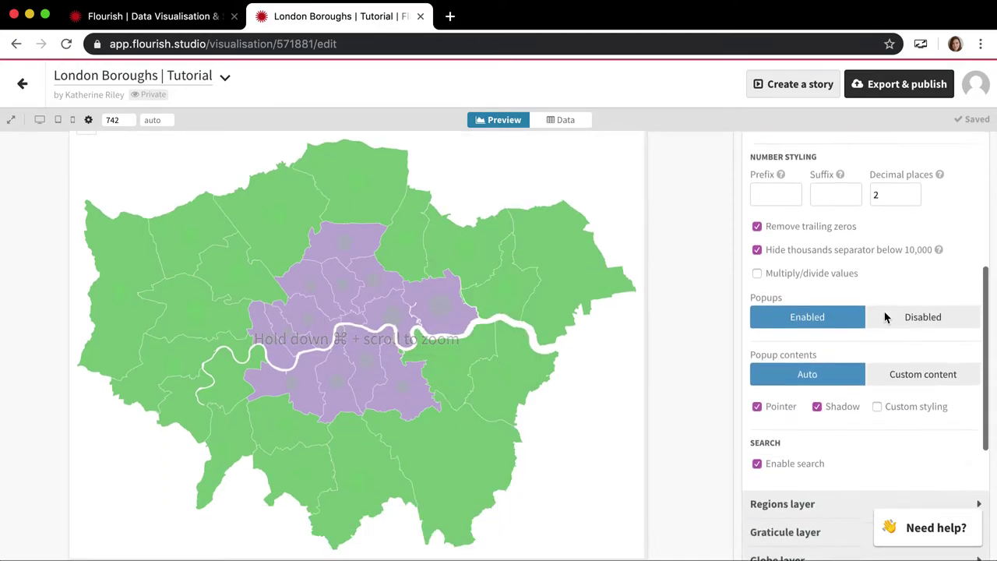
scroll(886, 317, up, 5)
Set the map title to 'London Boroughs'.
click(874, 262)
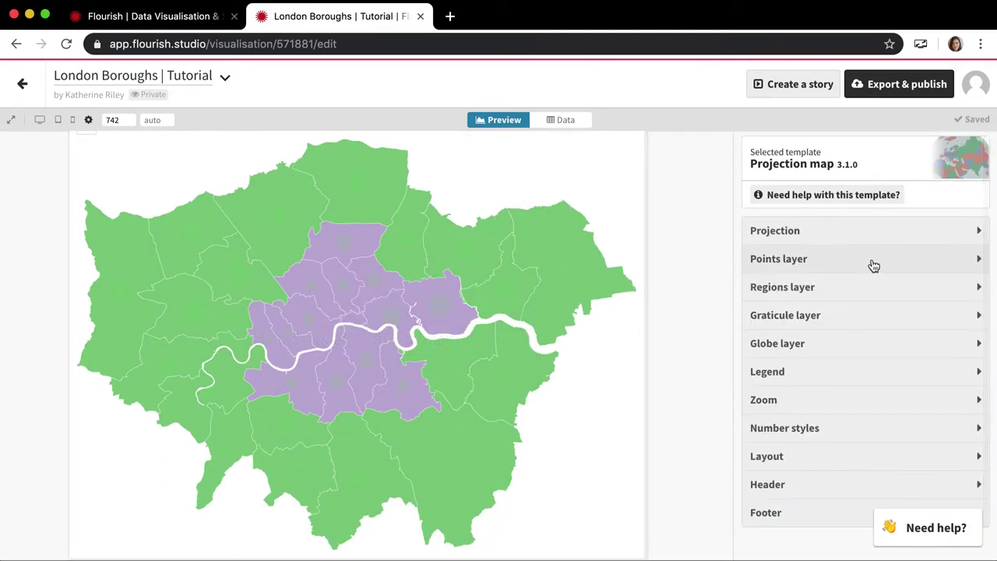
click(829, 486)
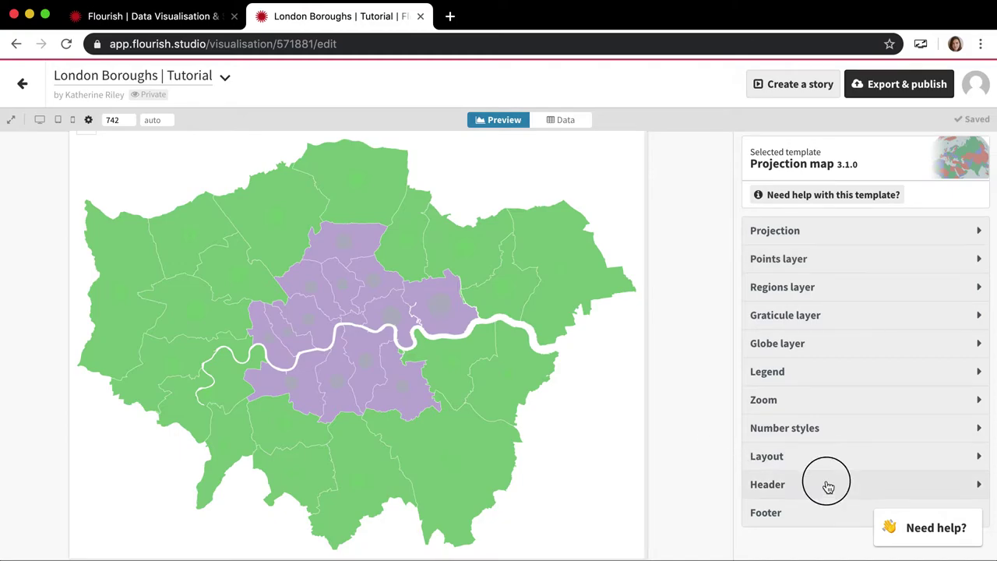
scroll(814, 403, down, 3)
click(807, 422)
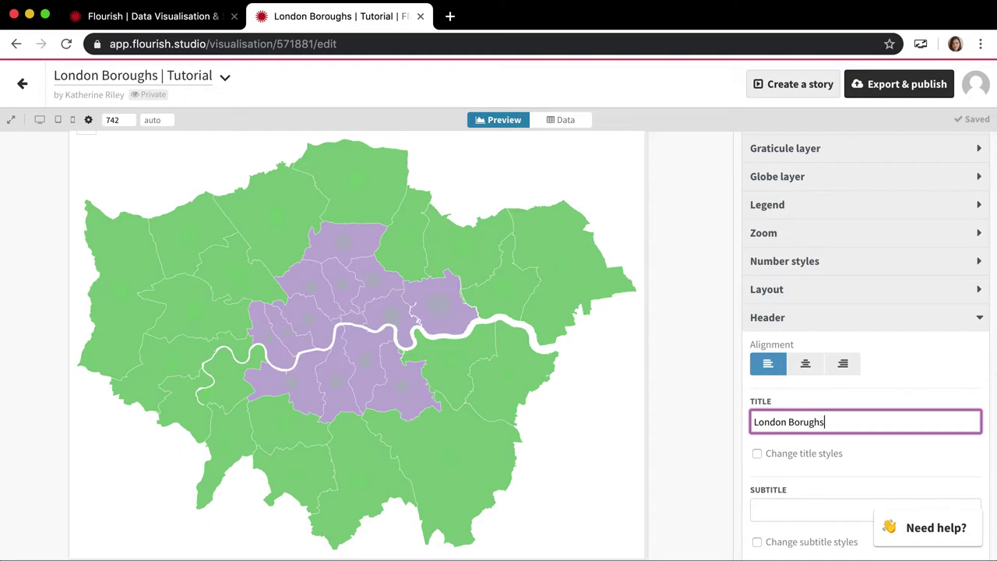
text(London Boroughs)
key(Tab)
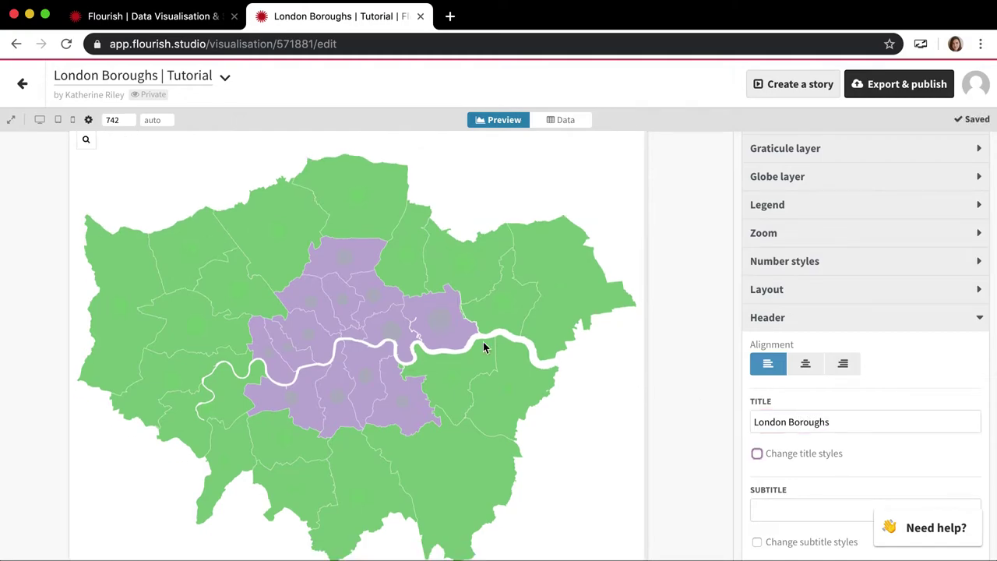
Hide both the choropleth legend and the size legend.
click(824, 207)
click(757, 311)
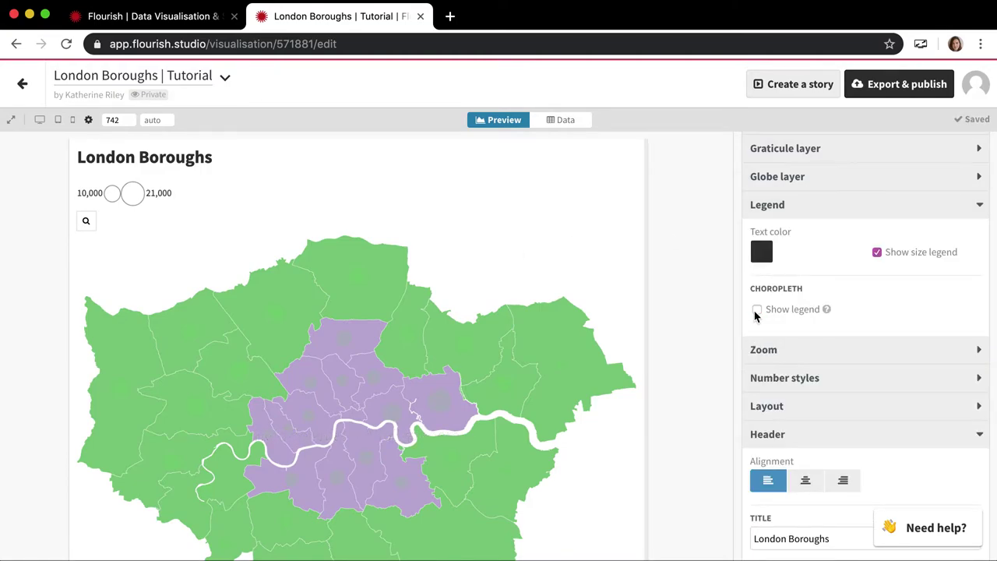
click(774, 211)
click(776, 212)
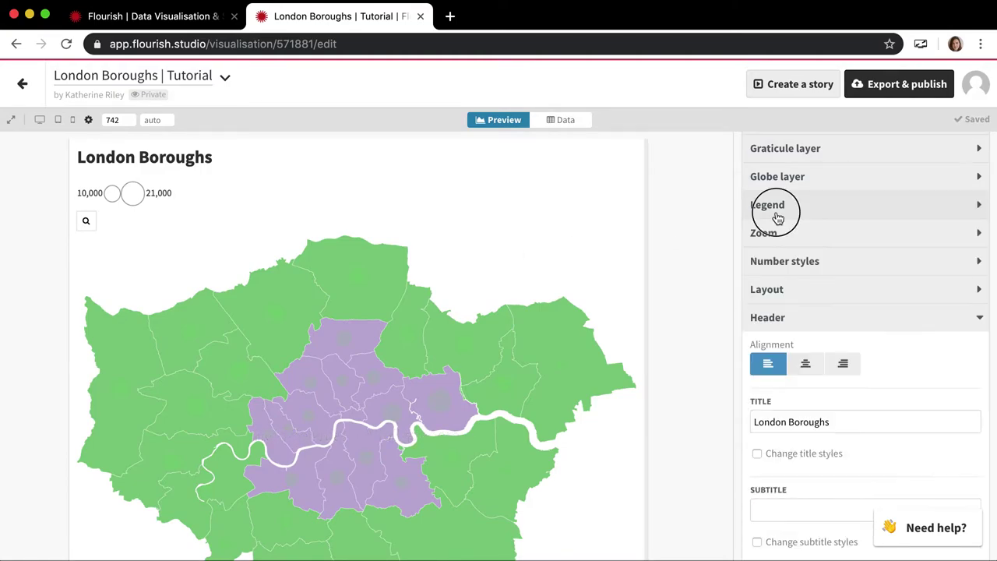
click(880, 259)
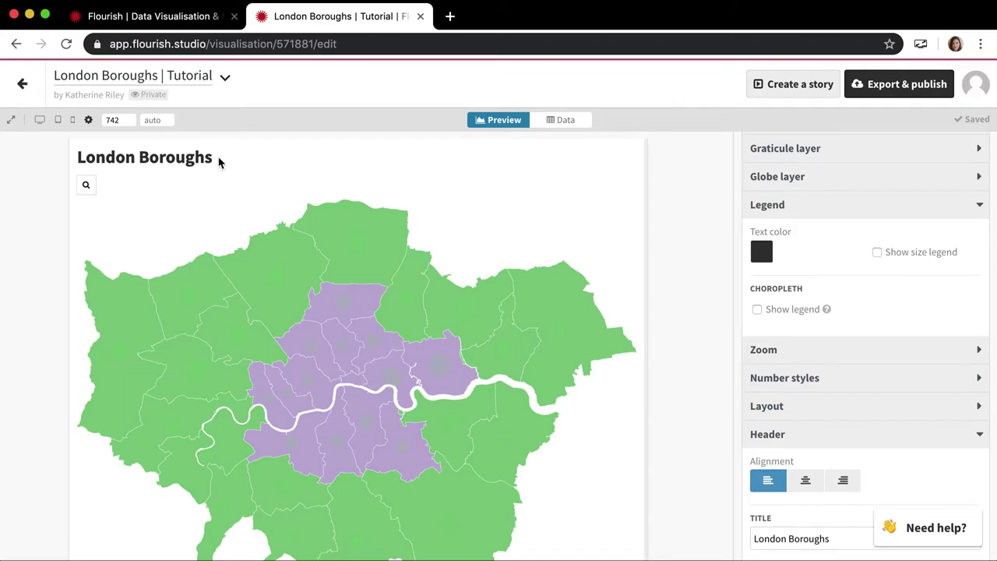
Centre-align the 'London Boroughs' title.
scroll(445, 212, down, 2)
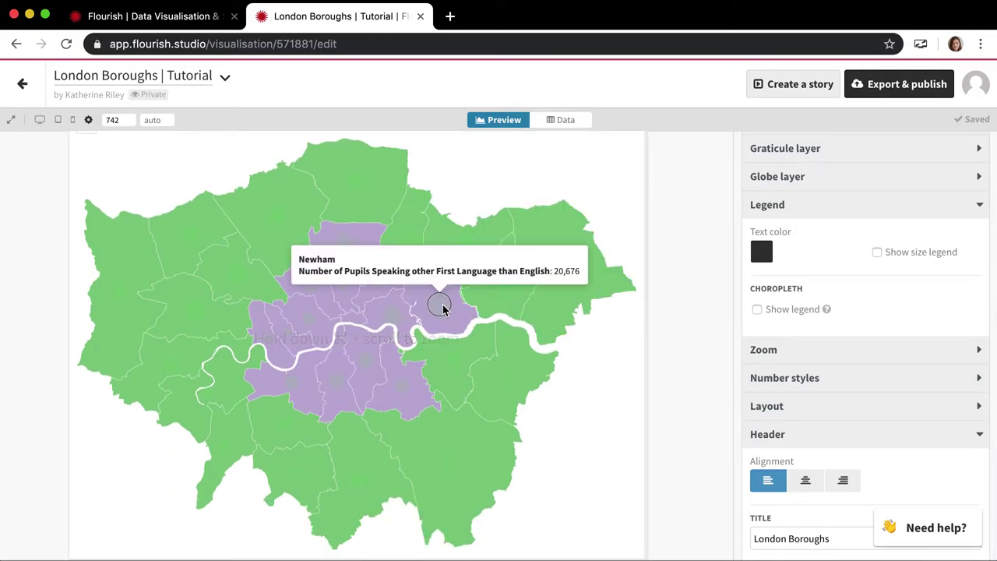
click(807, 479)
scroll(543, 452, up, 2)
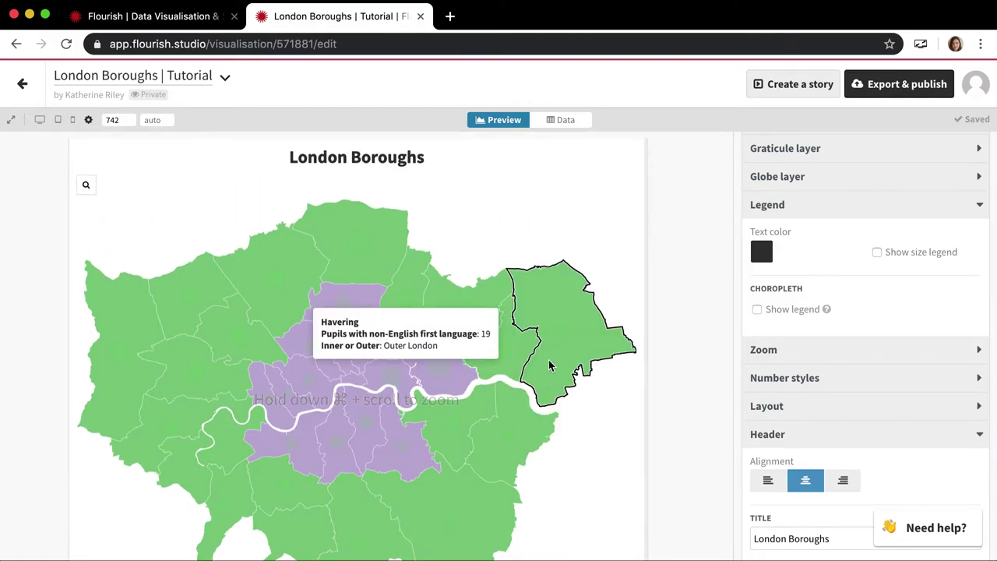
scroll(445, 405, down, 2)
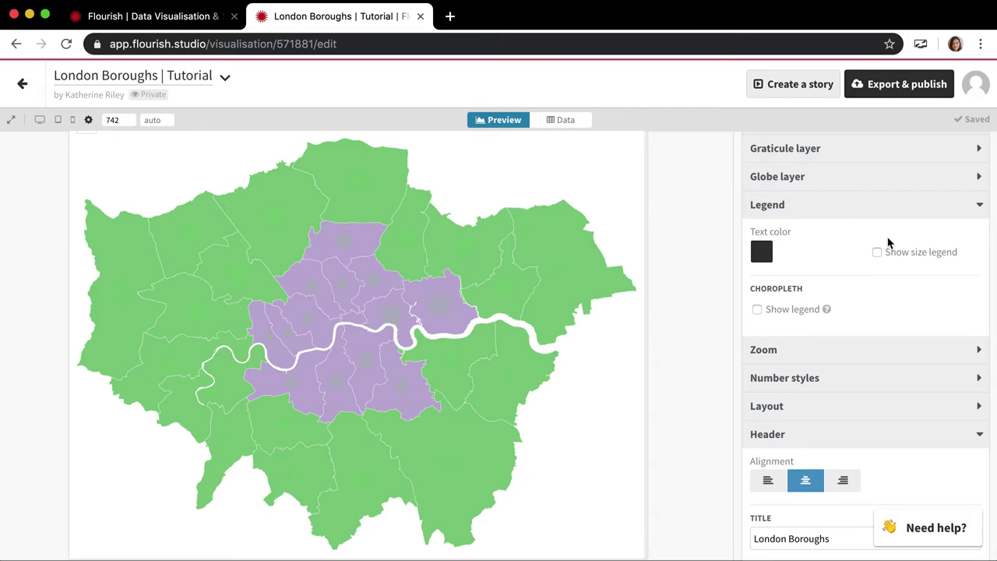
click(788, 206)
click(771, 323)
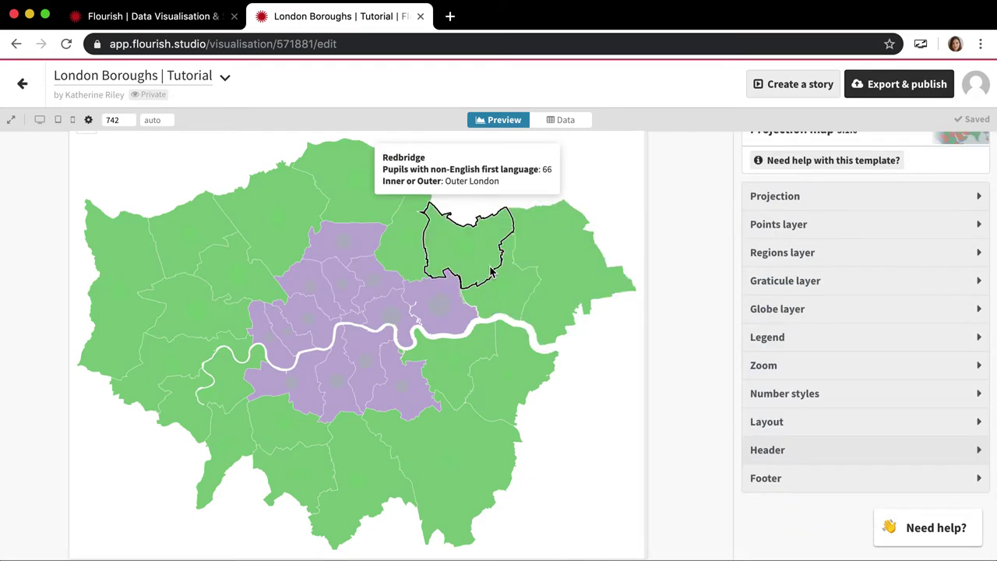
Create a blank projection map from the templates page and bring up its Regions data sheet.
click(162, 14)
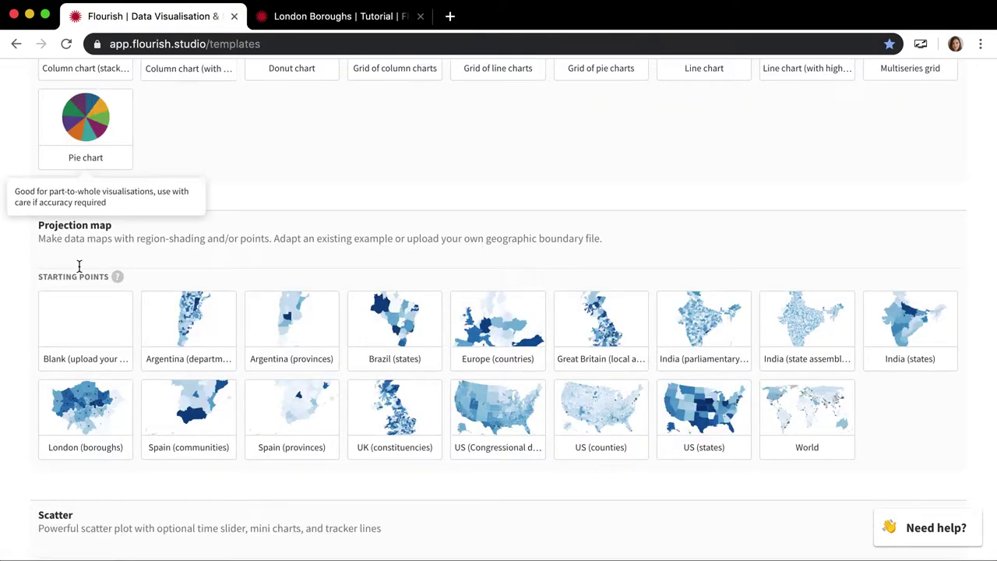
click(90, 353)
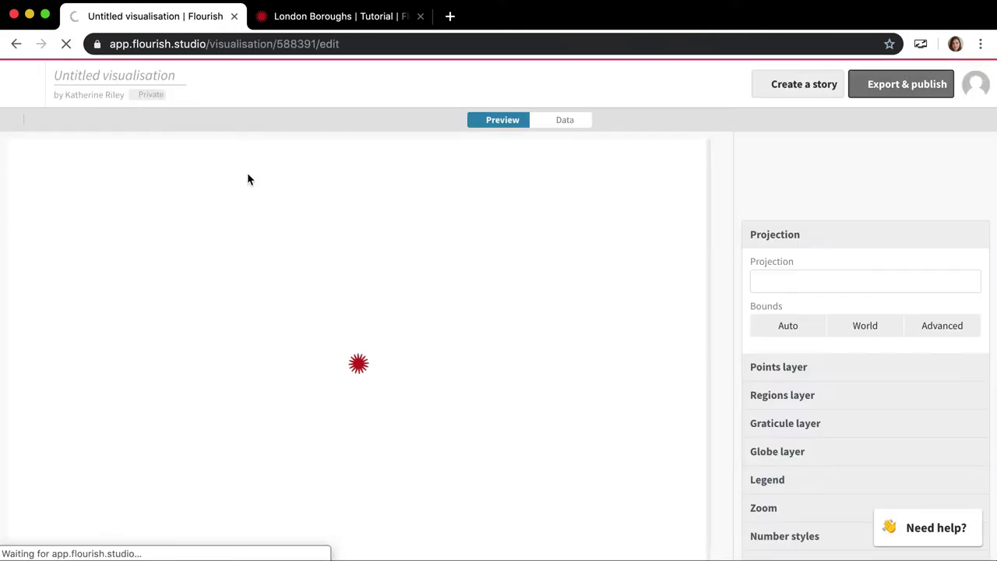
click(566, 121)
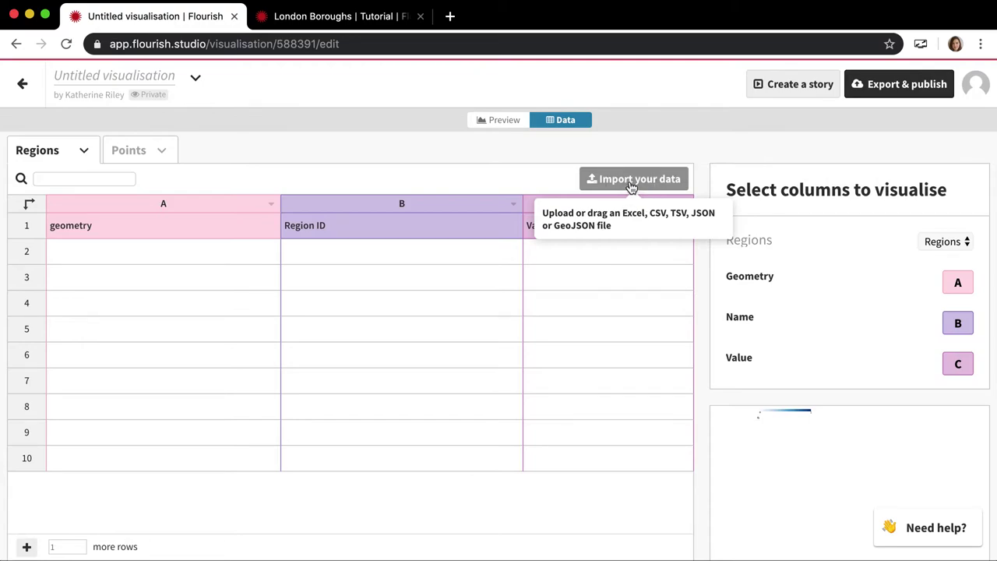
Import chicago-community-areas.geojson into the Regions sheet, overwriting it, and dismiss the rows-imported message.
click(631, 180)
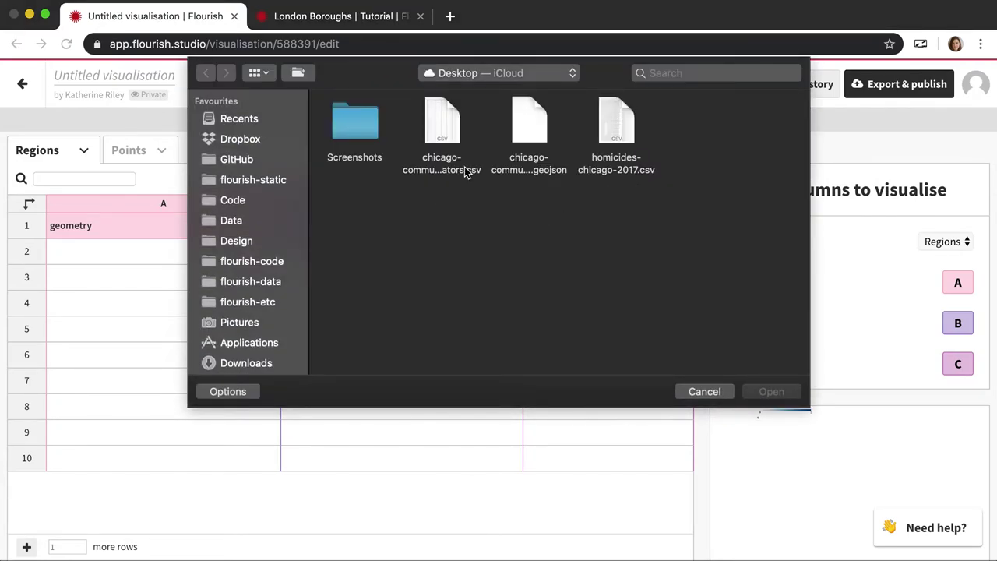
double_click(529, 173)
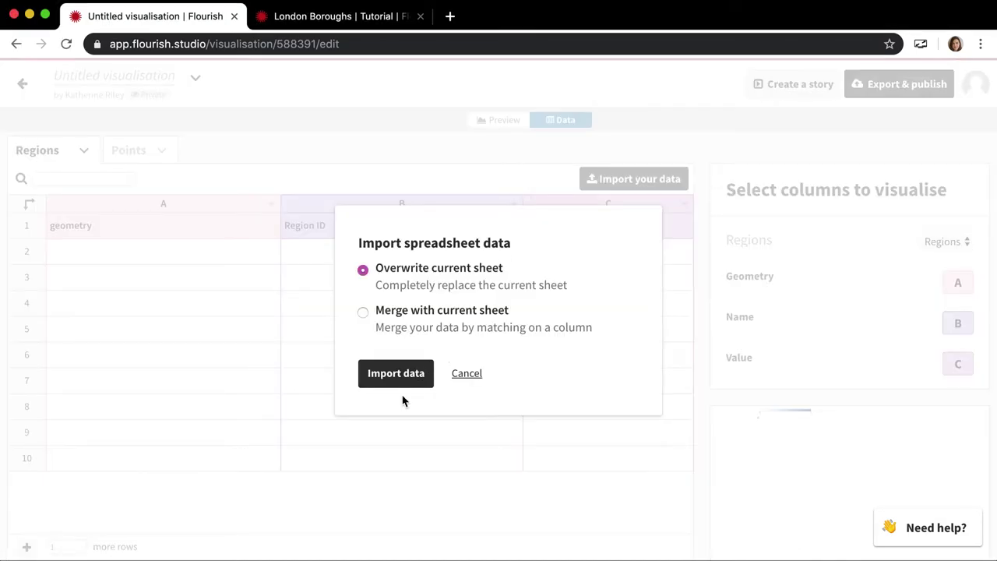
click(406, 378)
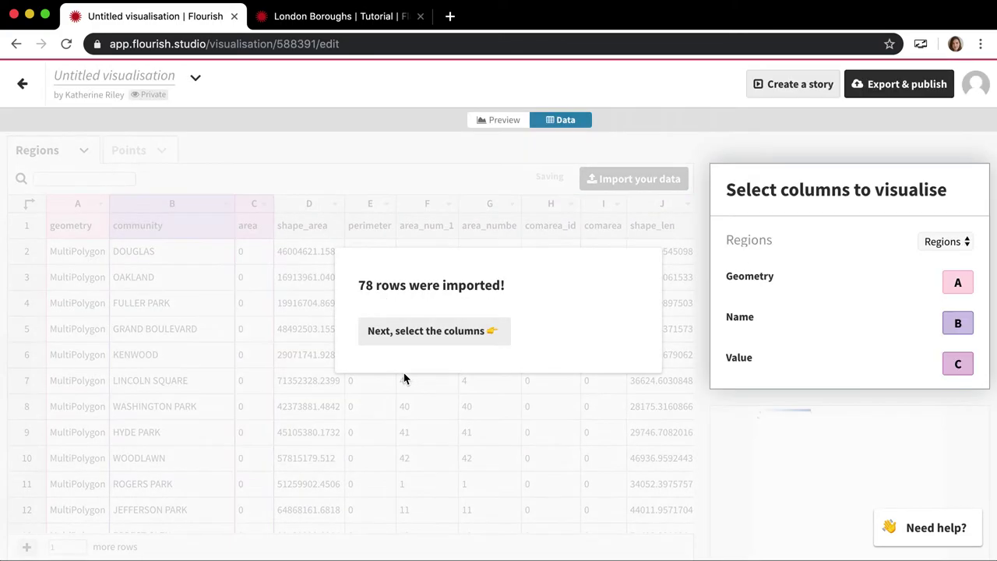
click(402, 343)
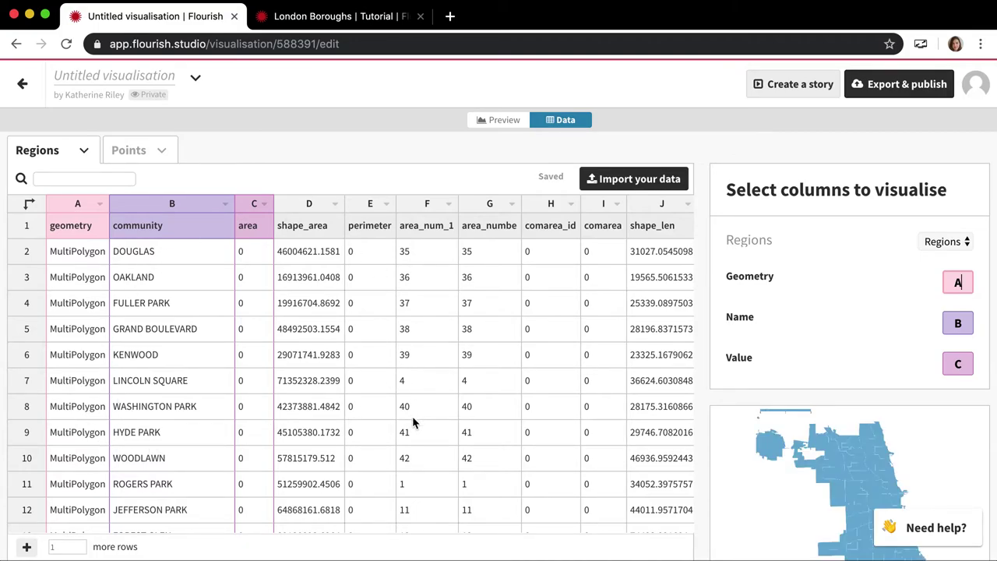
scroll(413, 420, down, 2)
Preview the Chicago community-area map, all areas in blue with a -1 to 1 legend.
scroll(413, 421, down, 1)
scroll(412, 421, up, 3)
click(494, 118)
scroll(292, 405, down, 3)
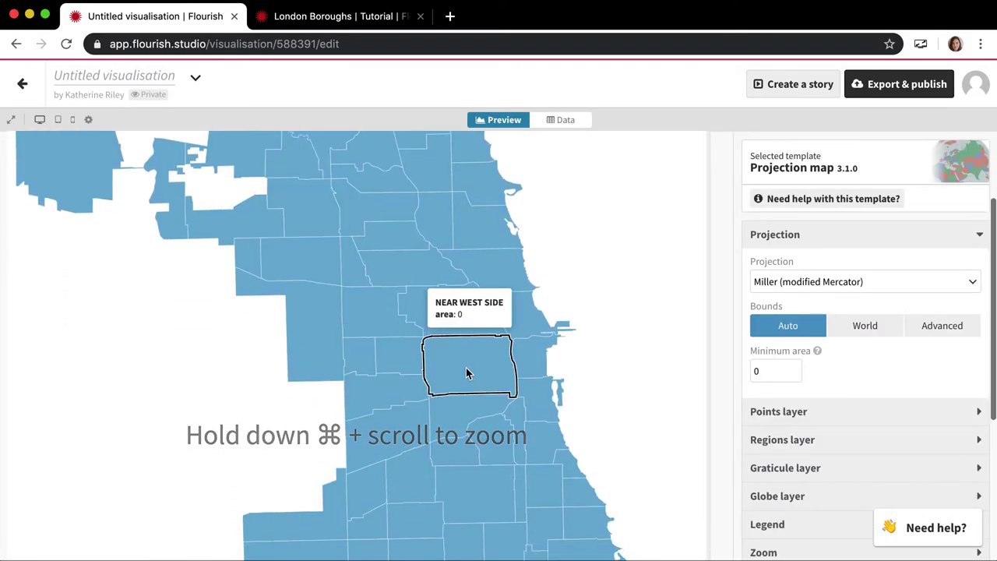
scroll(468, 371, down, 3)
Back on the Regions sheet, clear columns D through J, keeping geometry, community and area.
scroll(465, 371, up, 5)
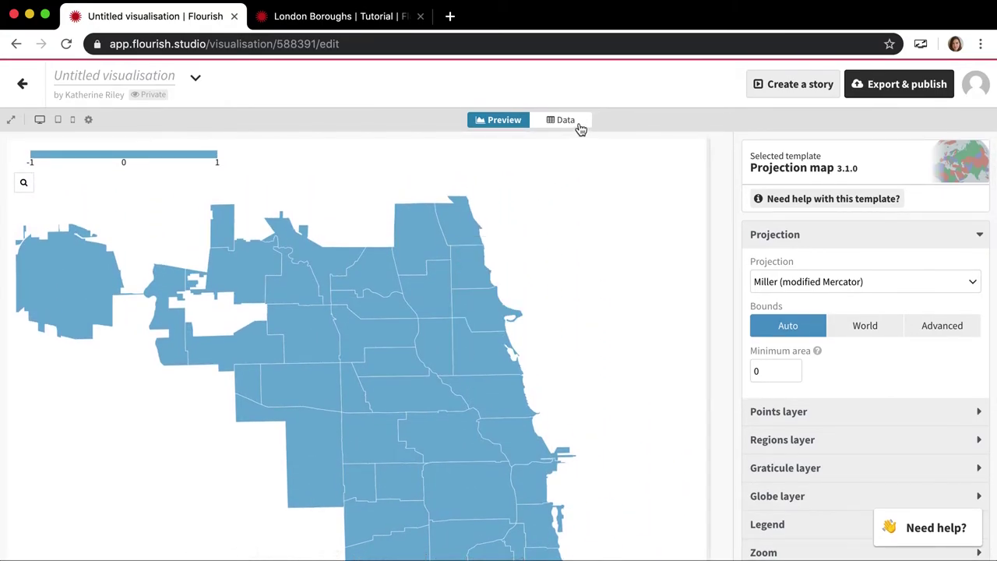
click(577, 127)
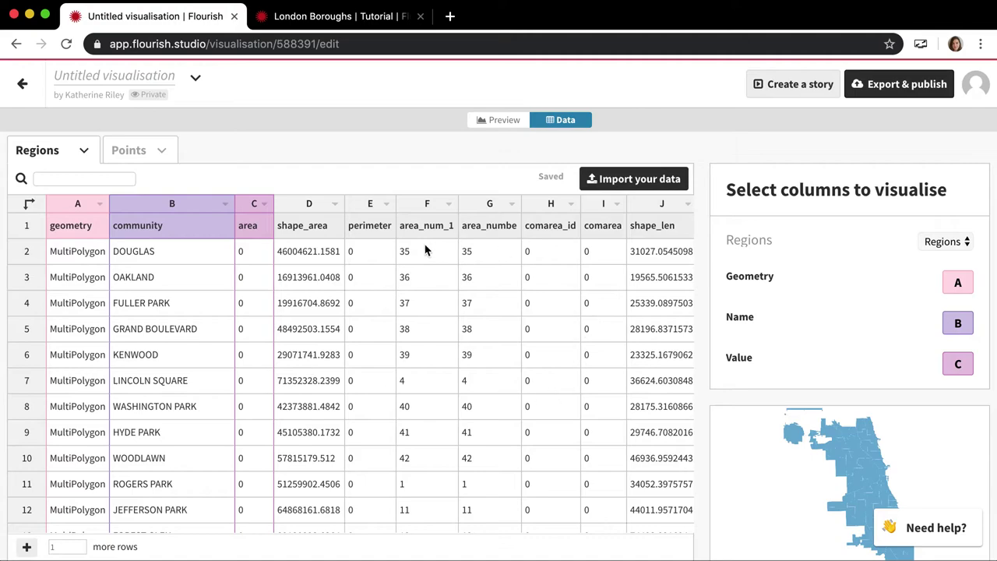
drag(304, 205, 733, 212)
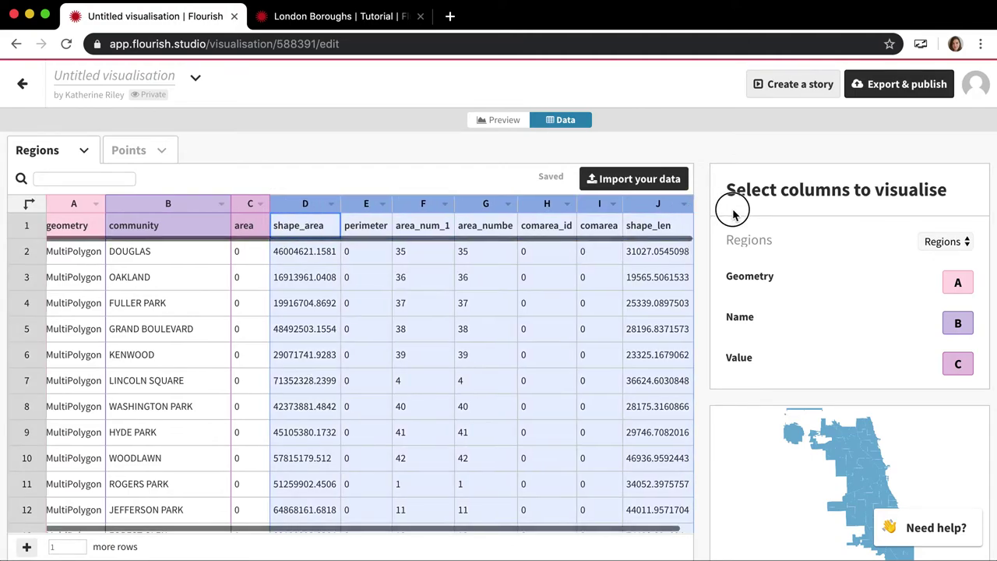
key(Delete)
click(412, 276)
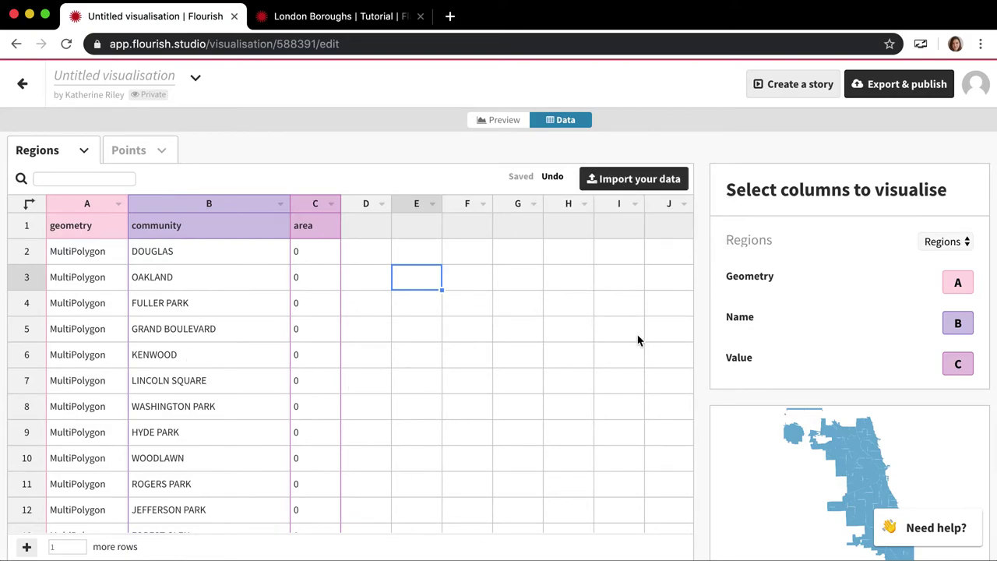
Import the Chicago community indicators CSV as a merge, joining community to Community Area.
click(623, 182)
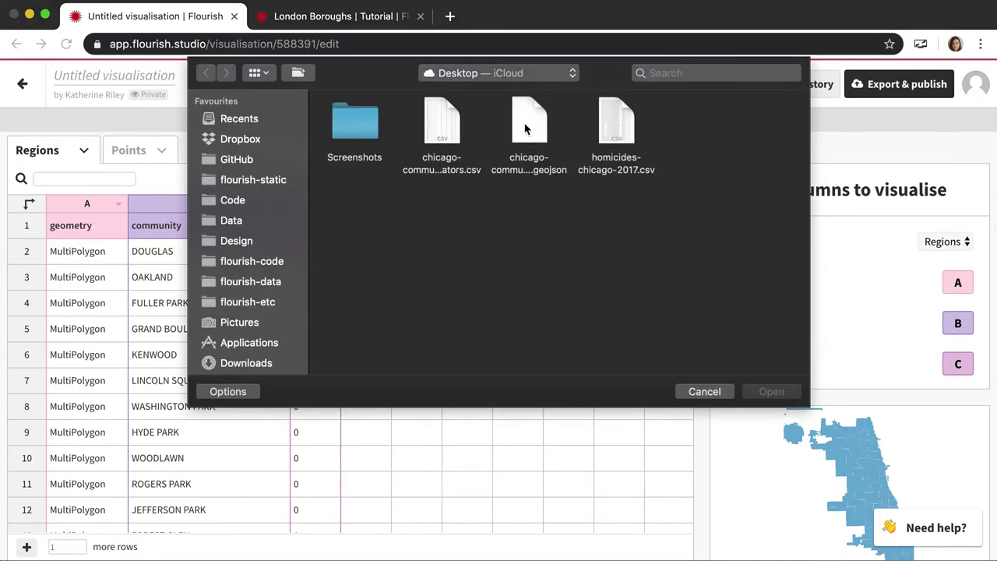
click(445, 137)
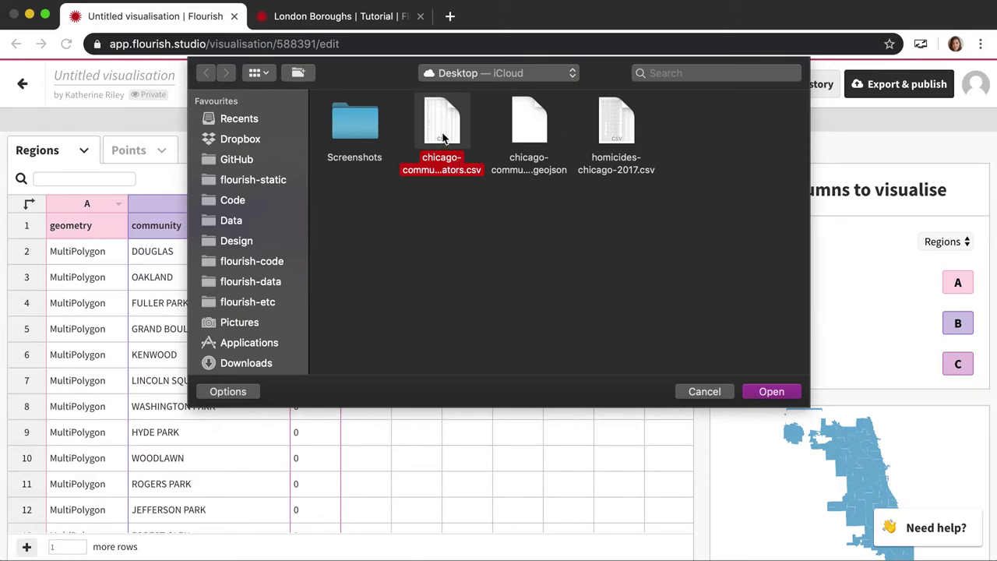
double_click(441, 125)
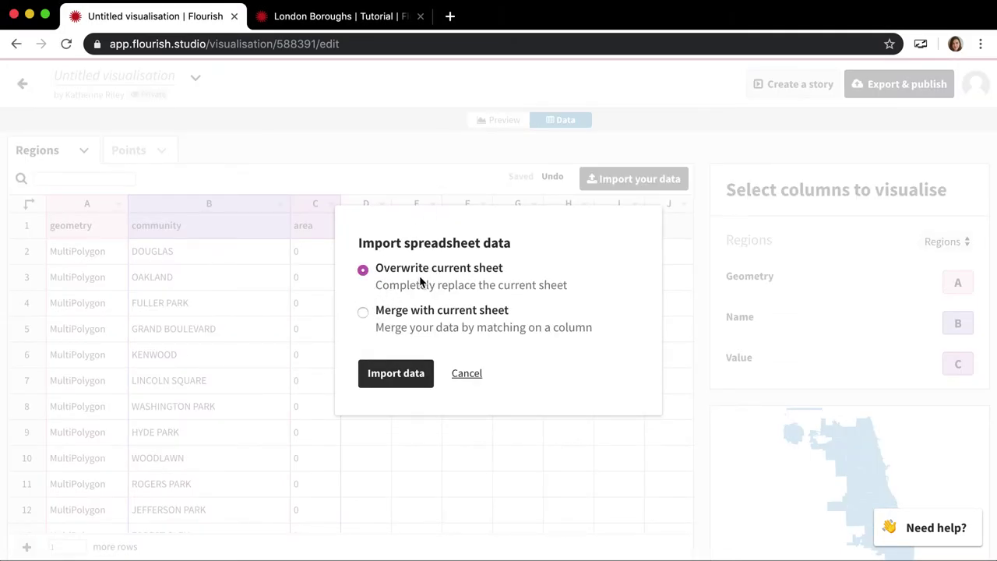
click(366, 318)
click(396, 374)
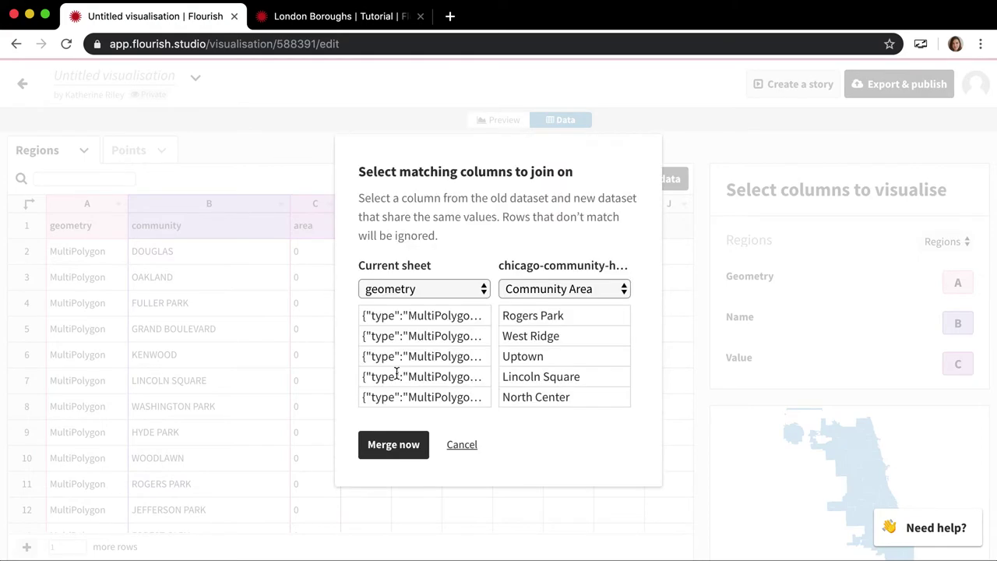
click(451, 292)
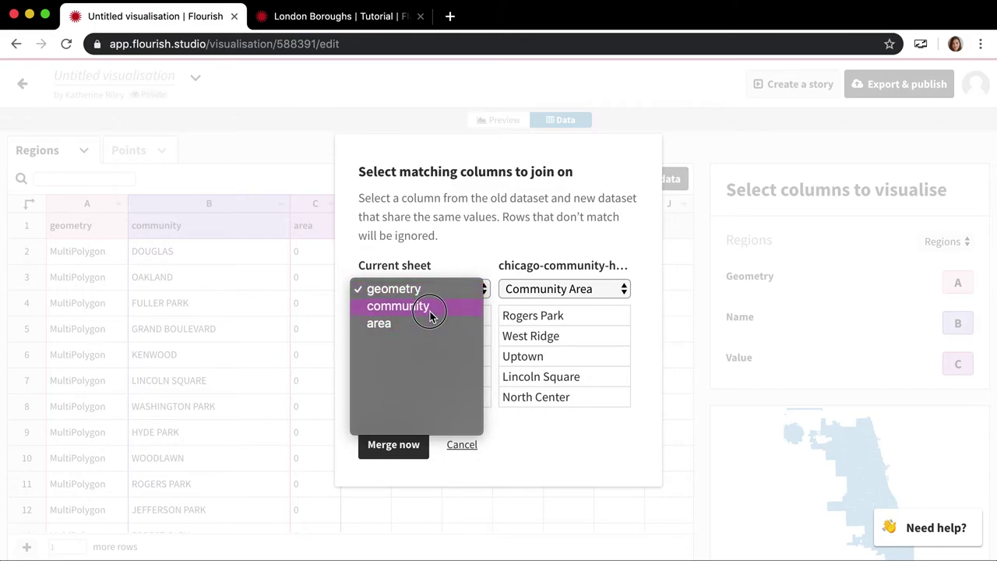
key(Escape)
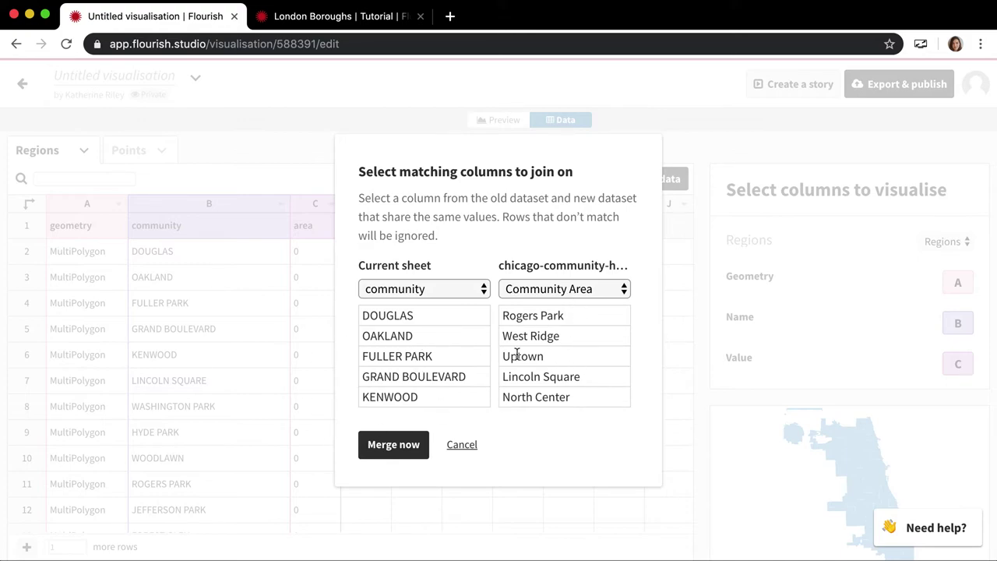
click(526, 292)
click(525, 290)
Run the merge, close the '77 rows were imported!' message, and scroll through the new indicator columns.
click(393, 445)
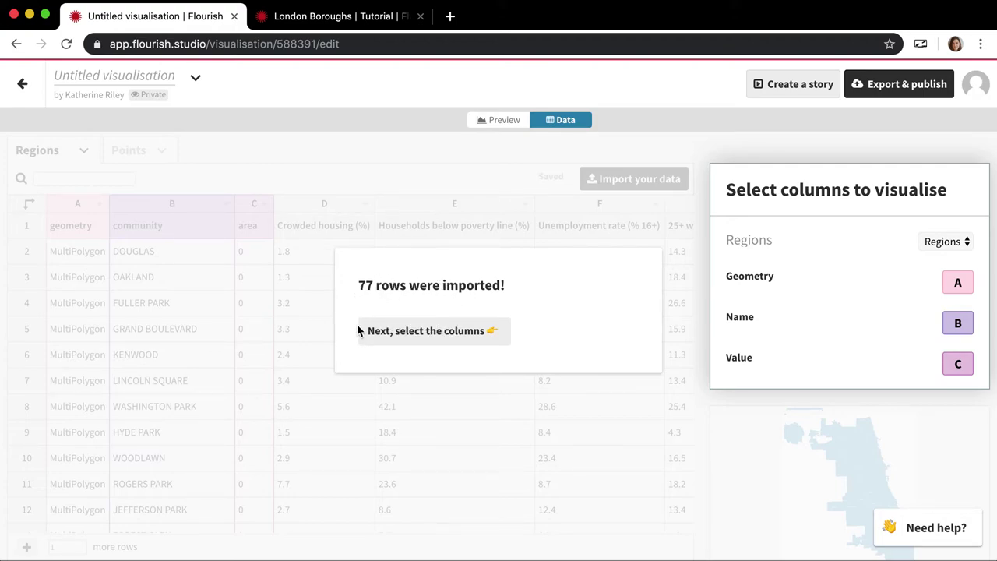
click(423, 337)
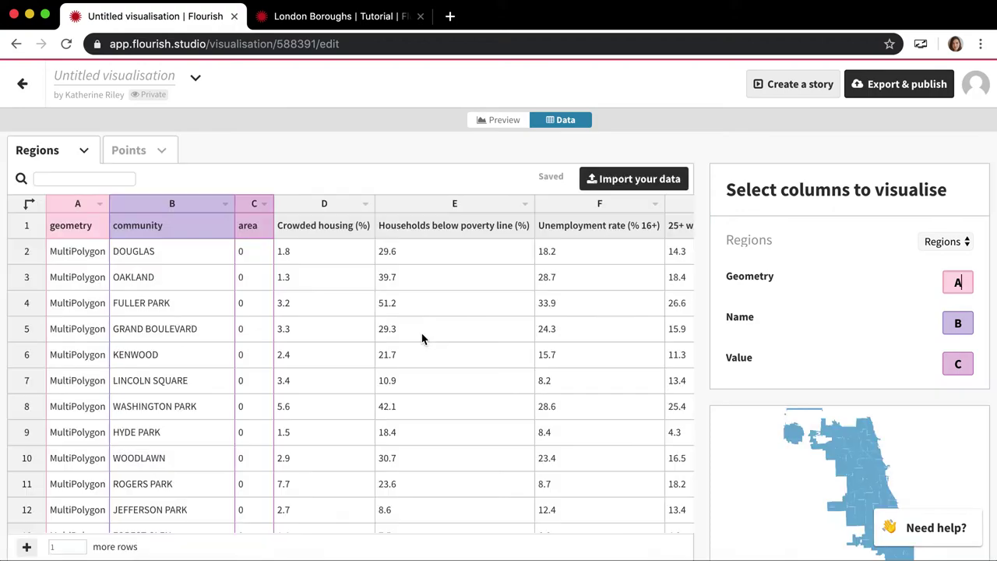
scroll(530, 269, right, 5)
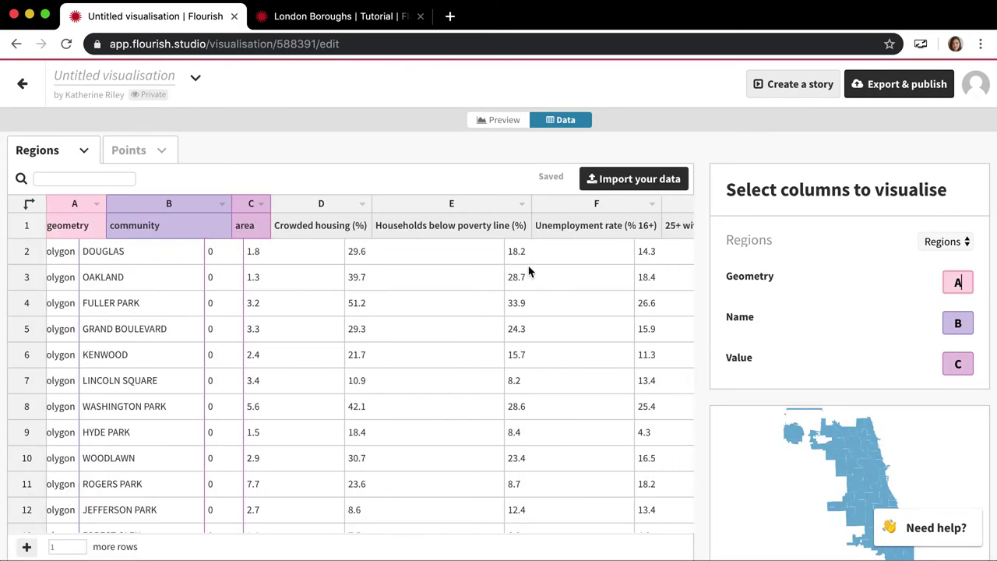
scroll(529, 272, left, 5)
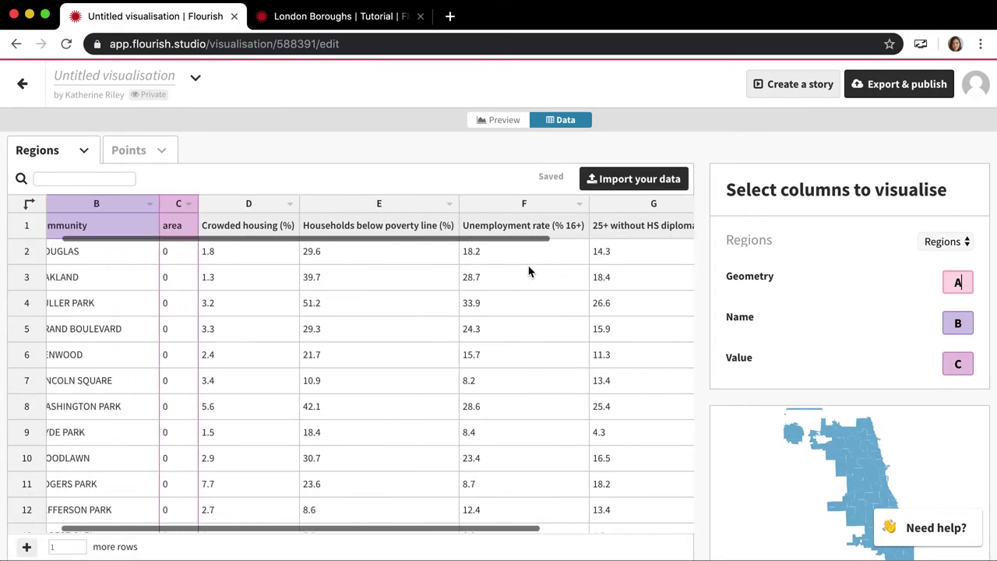
scroll(529, 271, right, 2)
scroll(530, 271, right, 3)
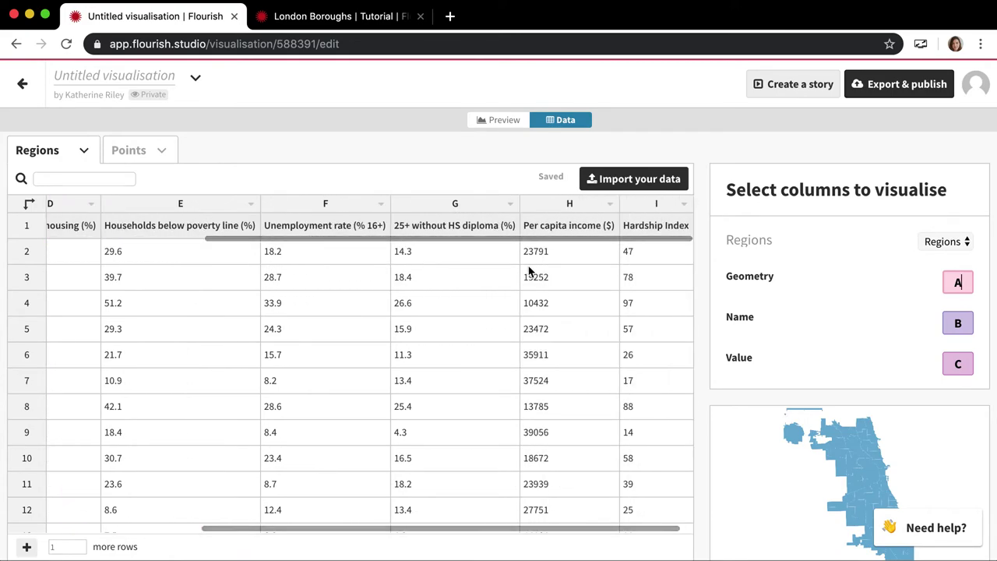
scroll(529, 271, left, 6)
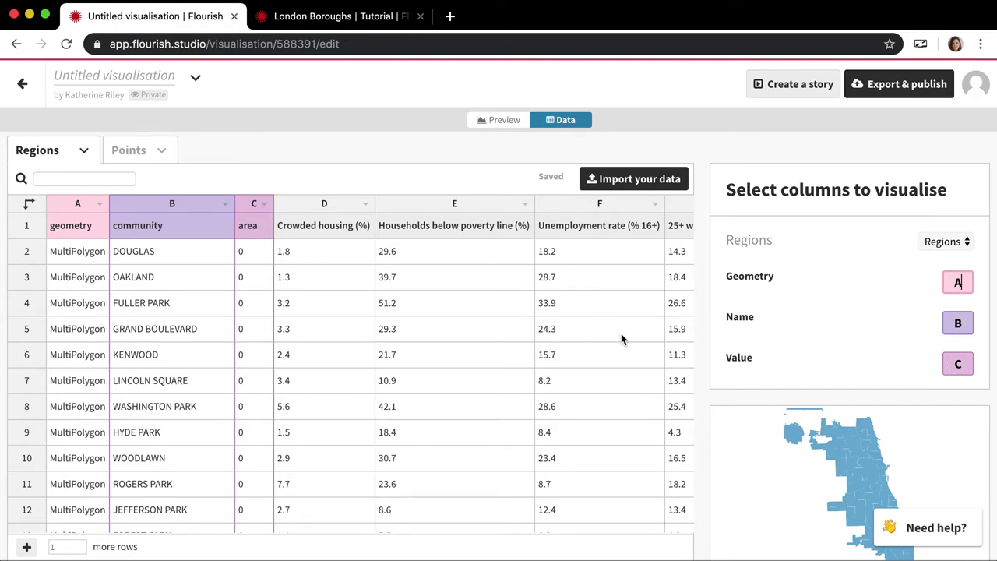
Delete the empty area column and widen the Crowded housing (%) column to fit its header.
click(264, 204)
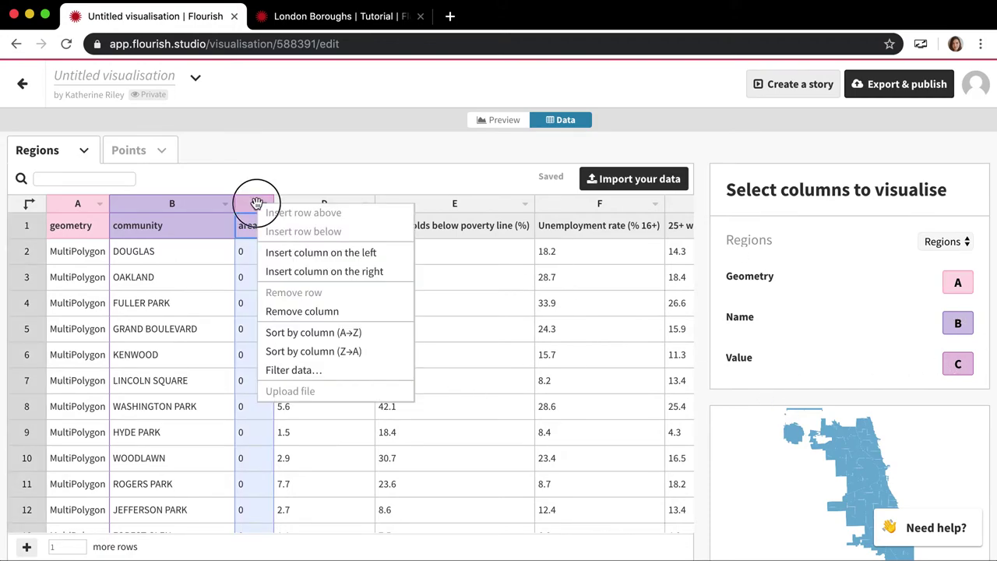
click(260, 203)
key(BackSpace)
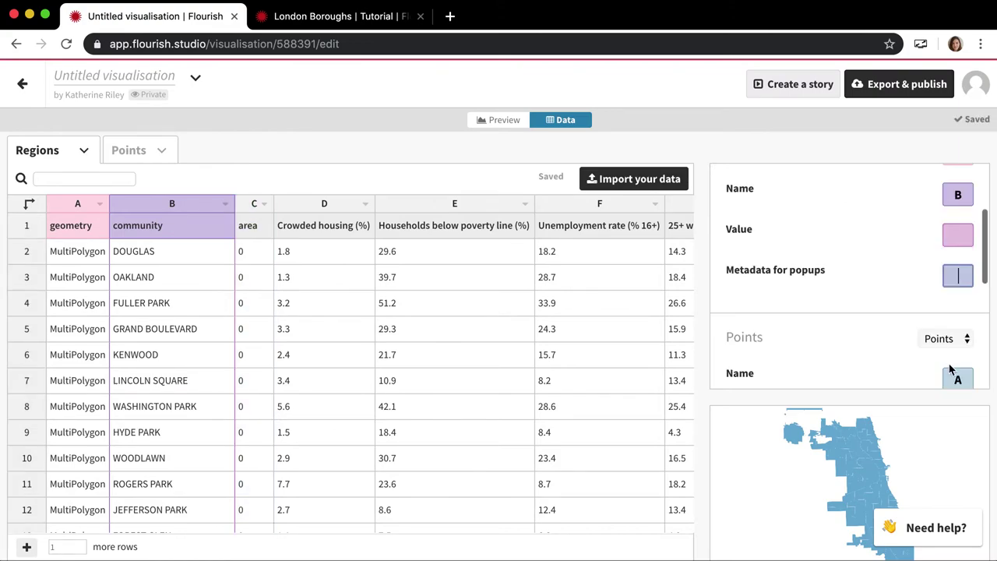
click(259, 203)
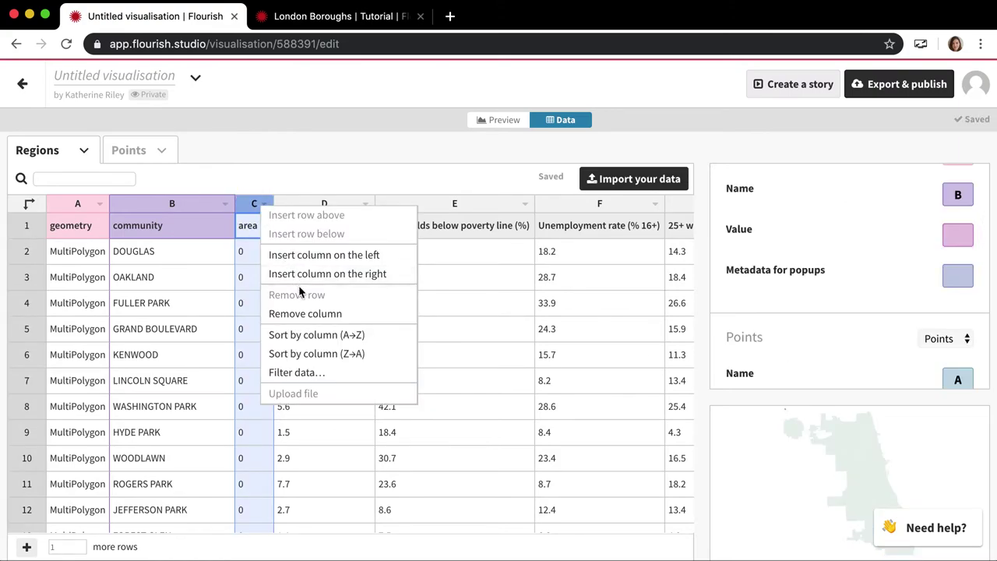
click(308, 313)
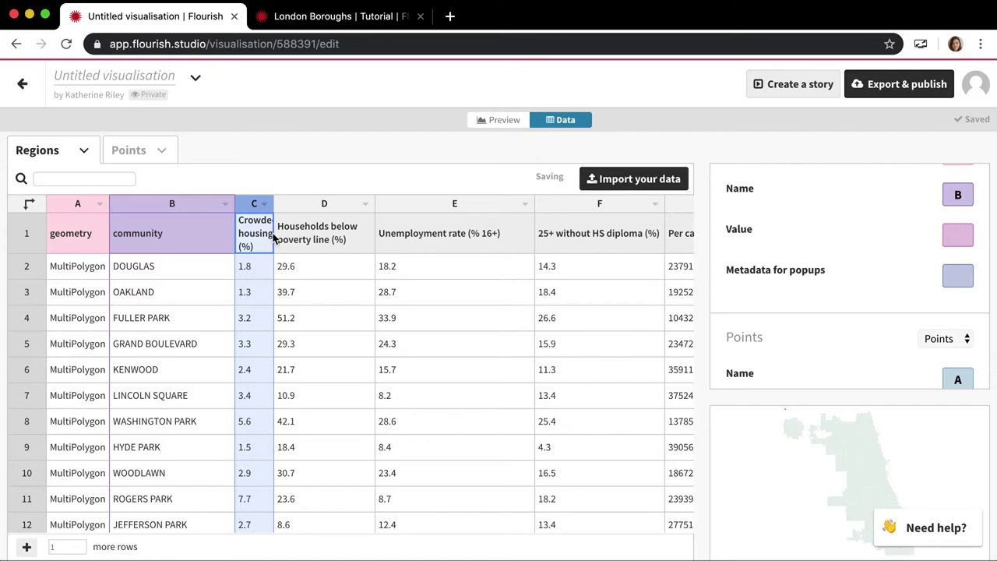
click(278, 205)
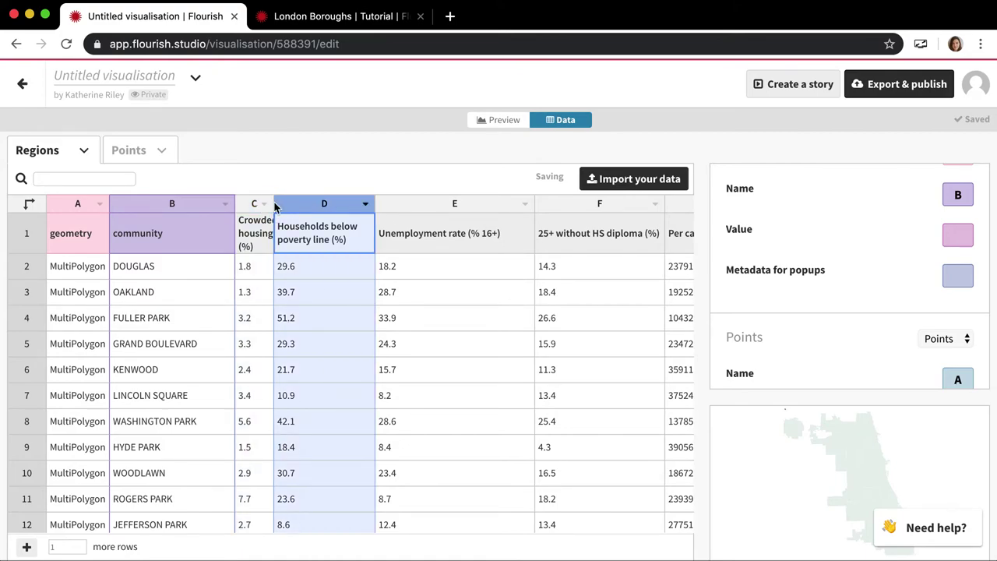
drag(274, 204, 343, 204)
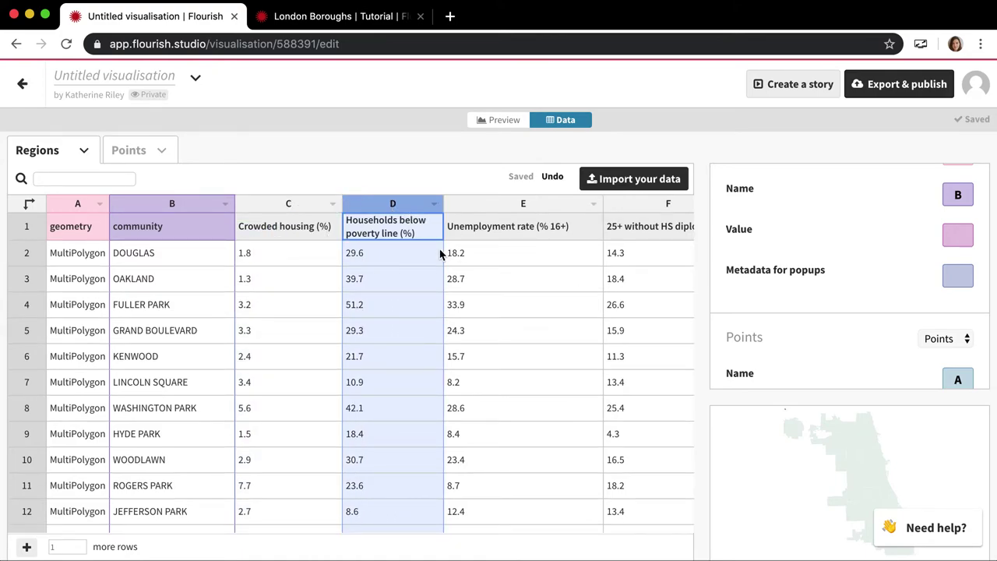
click(416, 251)
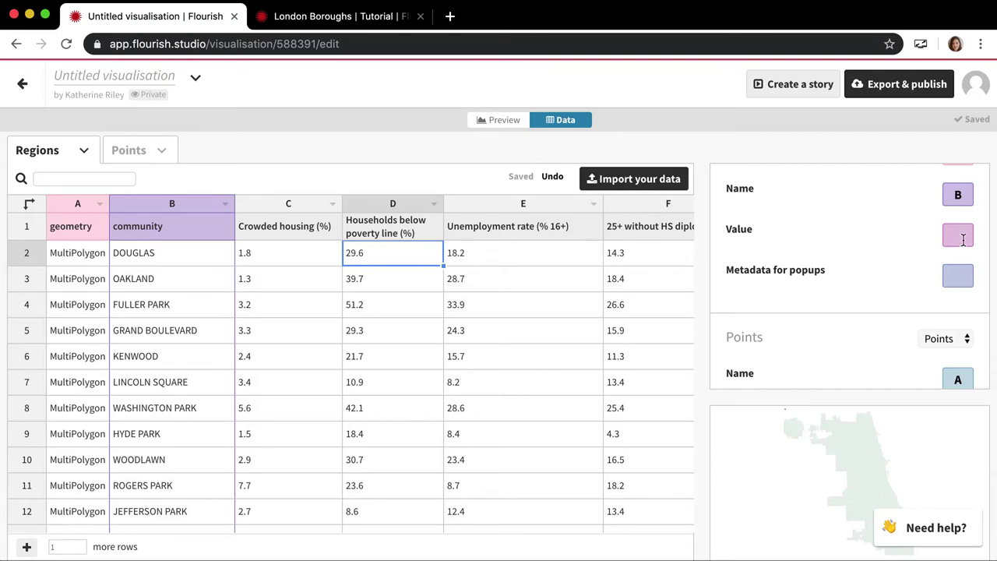
Set the Regions Value to column D and preview the map shaded by households below poverty line.
scroll(876, 269, up, 2)
click(967, 290)
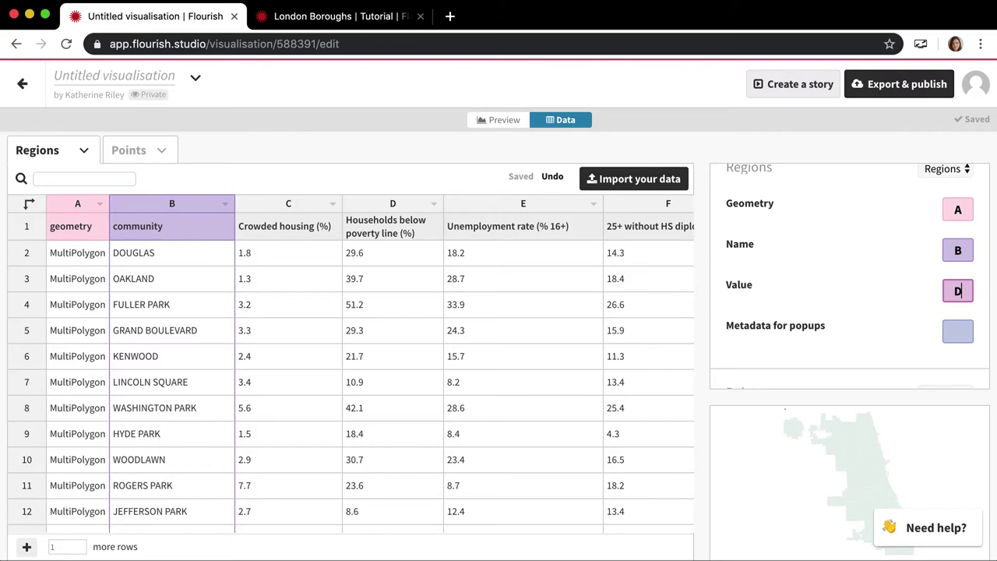
text(D)
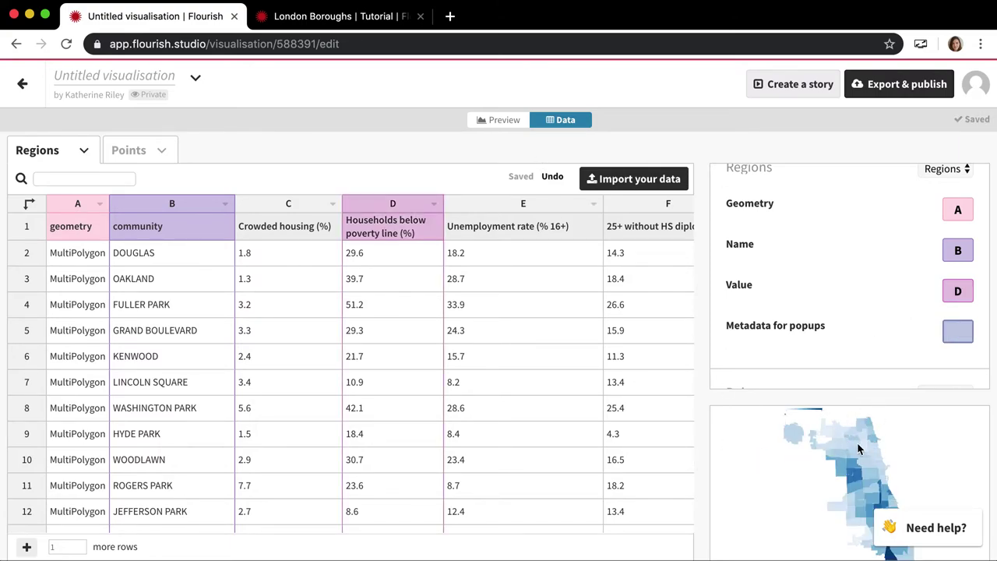
click(959, 332)
click(511, 123)
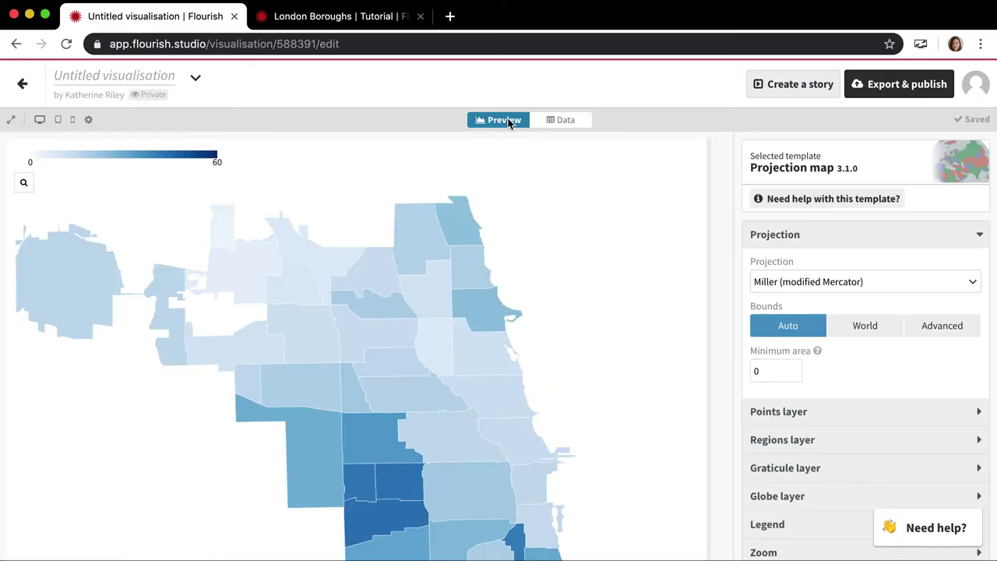
scroll(389, 452, down, 5)
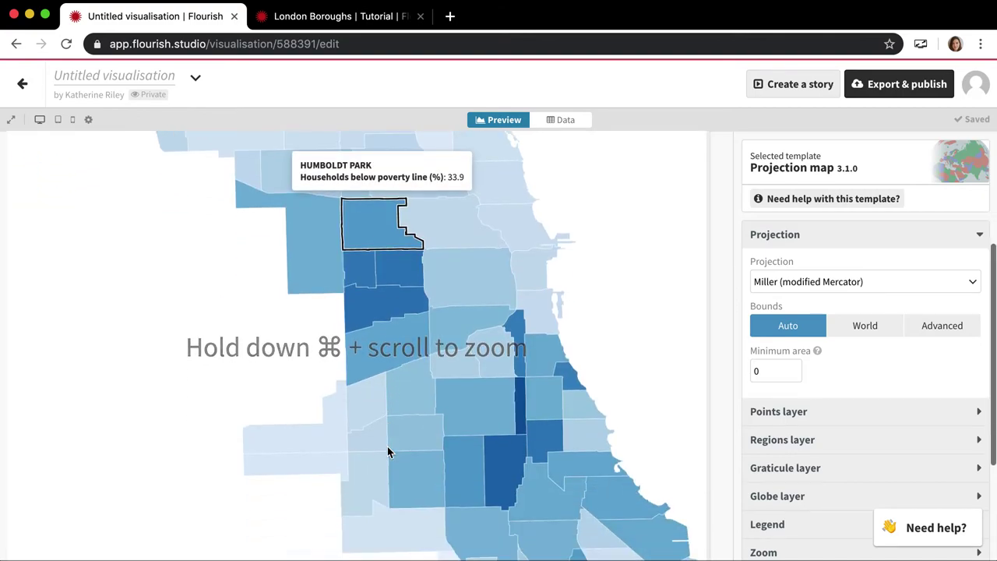
scroll(525, 405, down, 3)
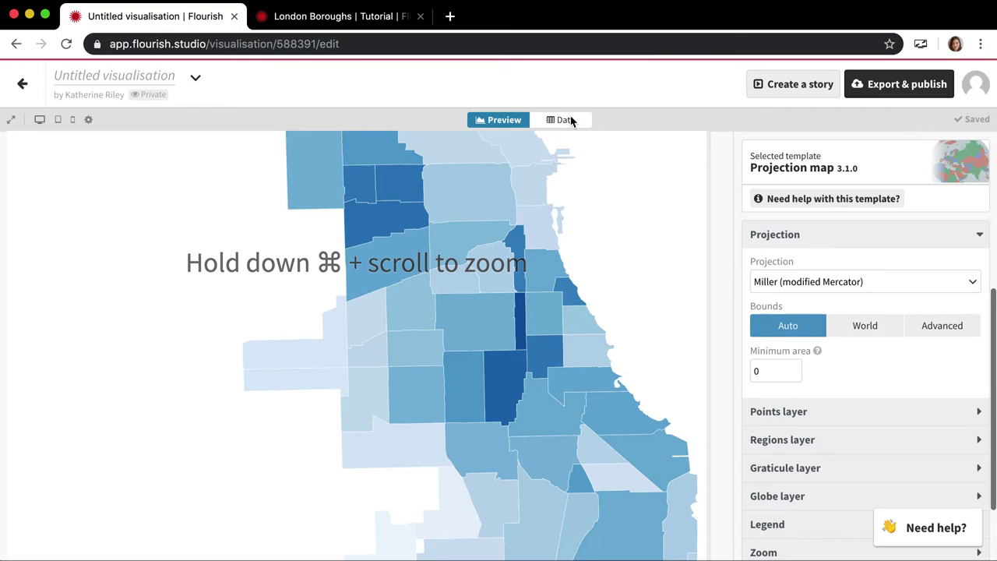
click(565, 120)
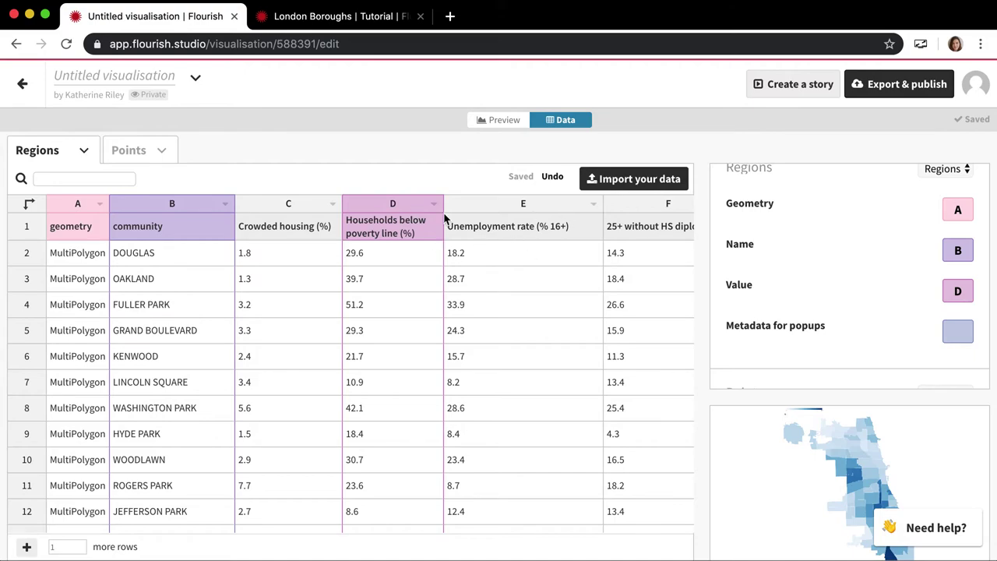
click(515, 123)
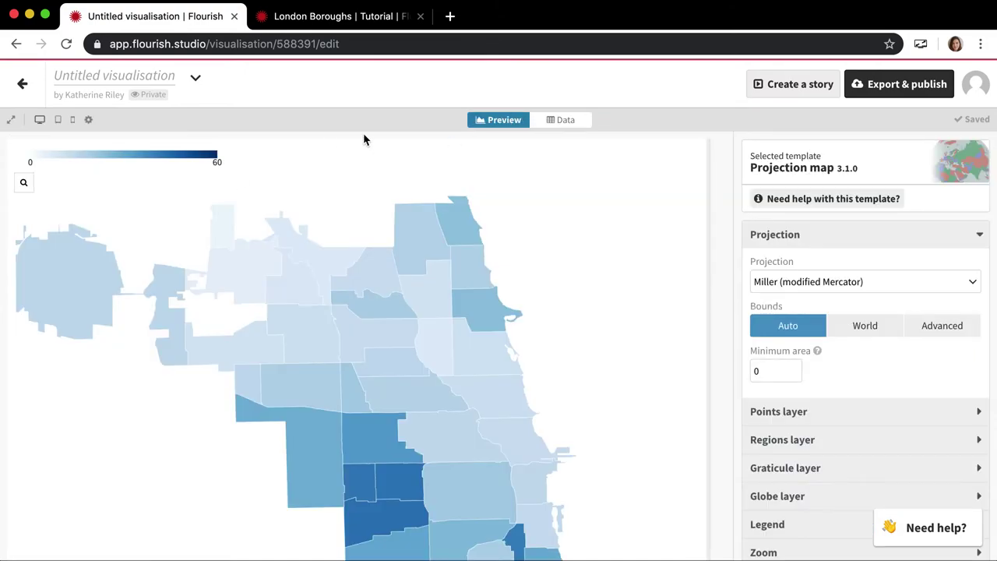
Change the Regions Value binding to columns 'D, E'.
click(562, 121)
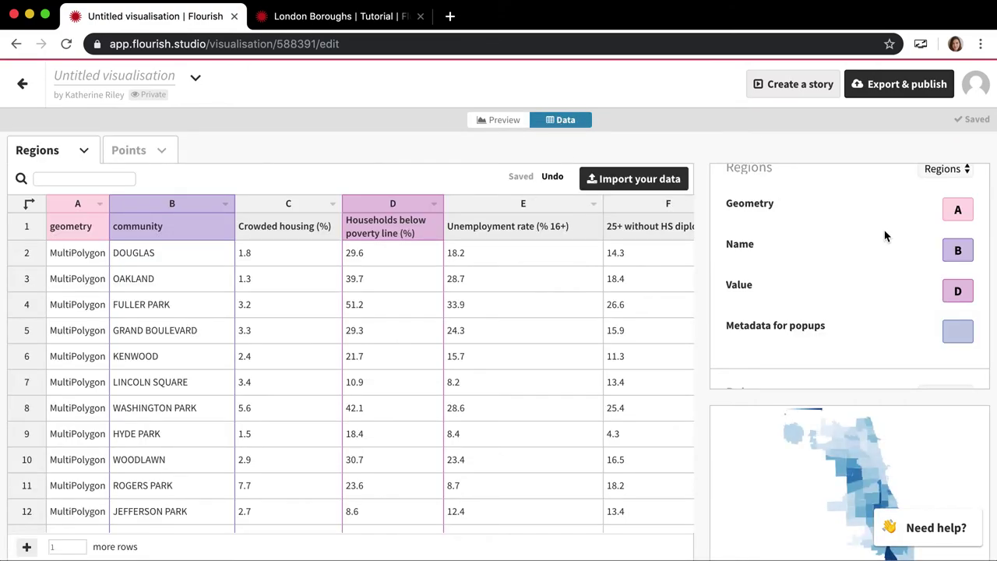
click(970, 292)
scroll(567, 331, right, 2)
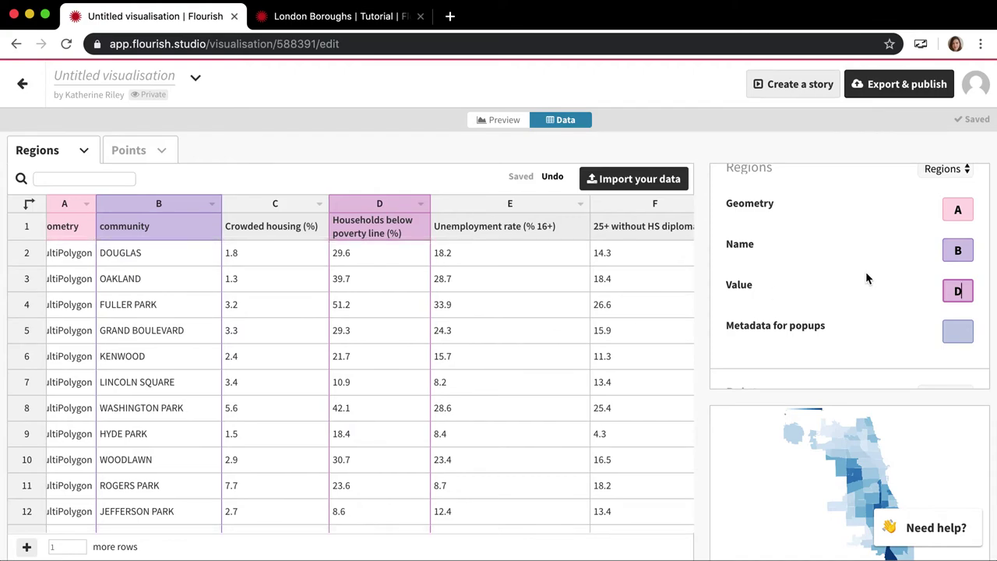
text(, E)
key(Tab)
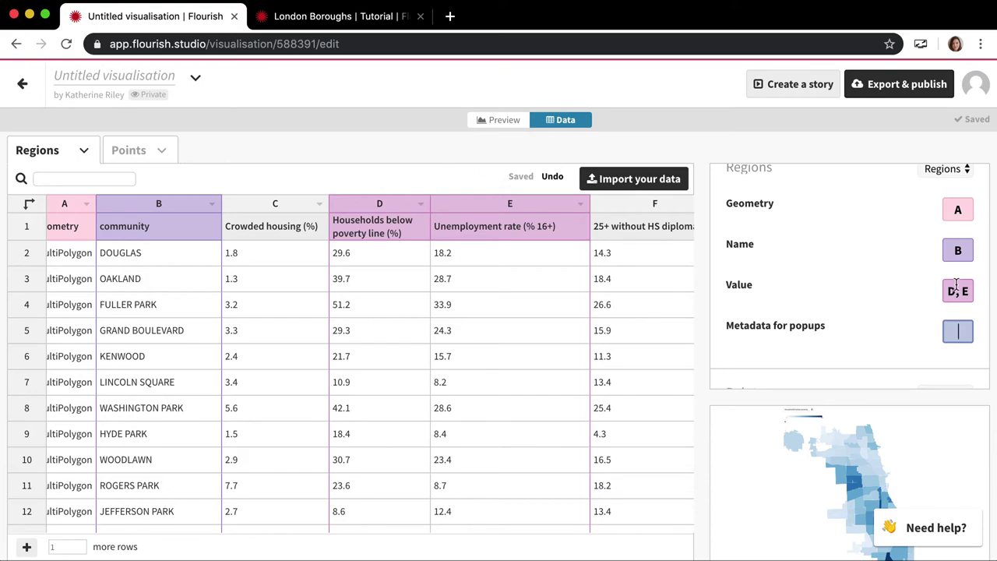
In the preview, toggle the map between Unemployment rate (% 16+) and Households below poverty line (%).
click(504, 121)
click(127, 159)
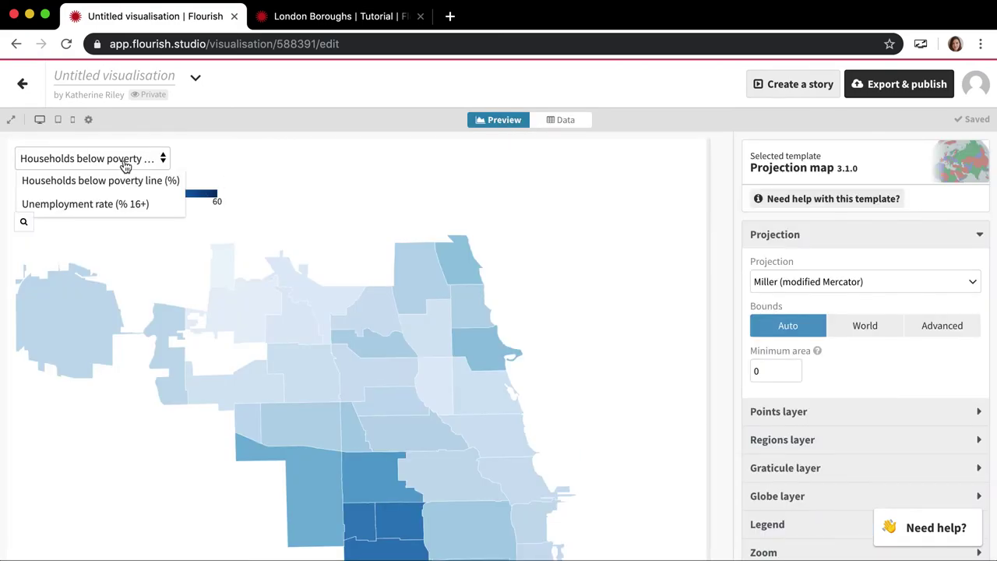
click(116, 202)
mouse_move(155, 339)
scroll(156, 339, down, 3)
scroll(156, 338, up, 3)
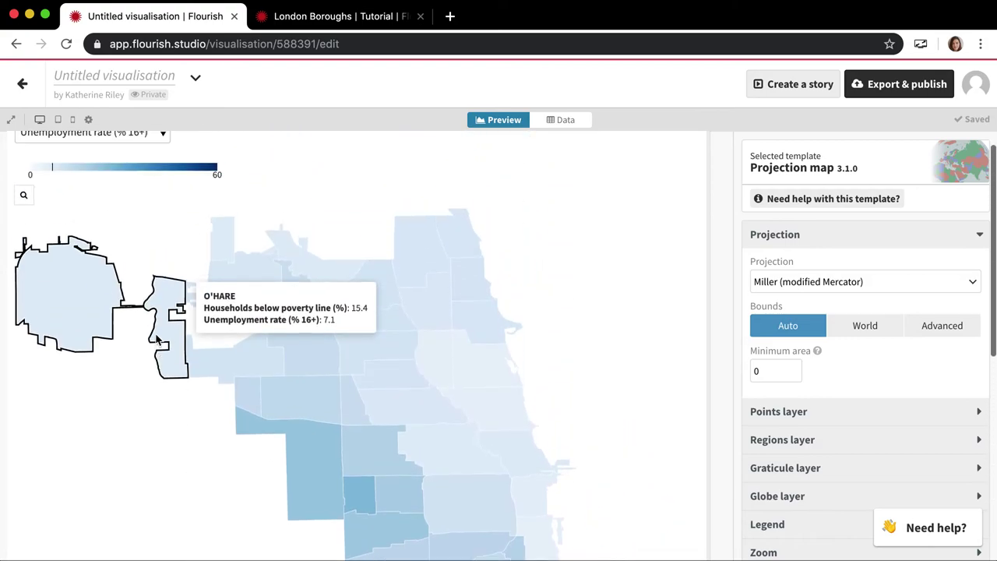
click(153, 165)
click(147, 181)
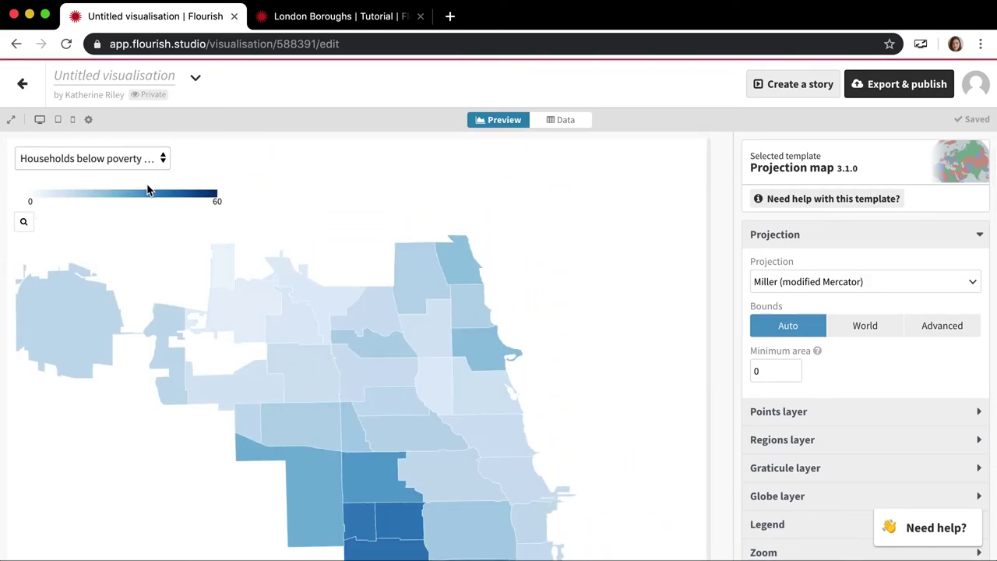
click(149, 166)
click(148, 203)
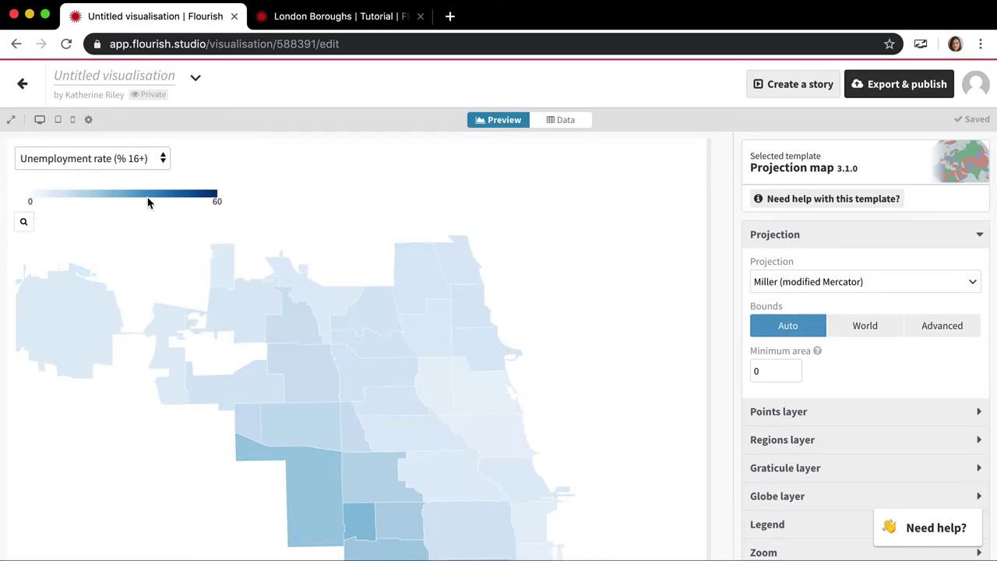
click(561, 120)
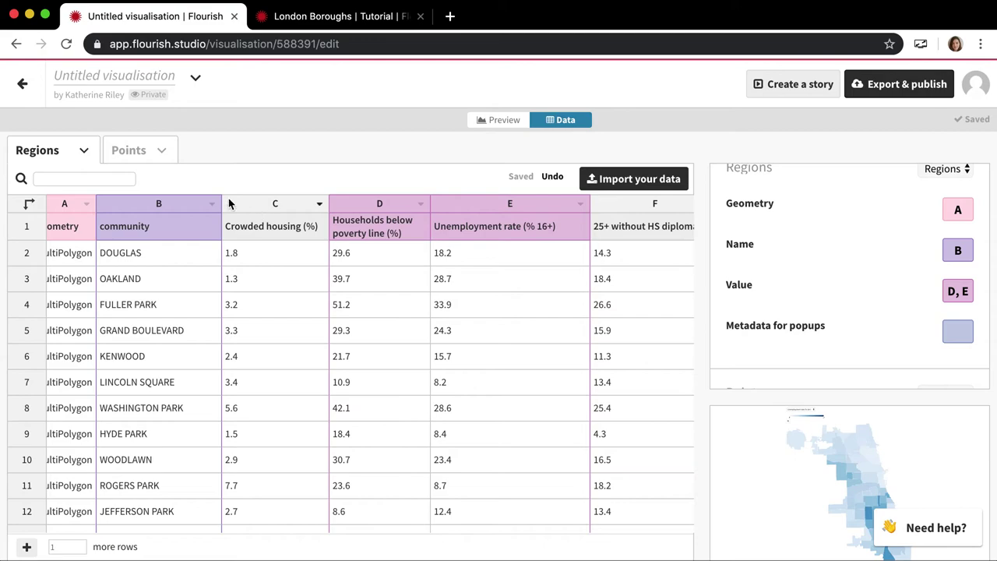
Overwrite the Points sheet with homicides-chicago-2017.csv and view the map preview.
click(135, 154)
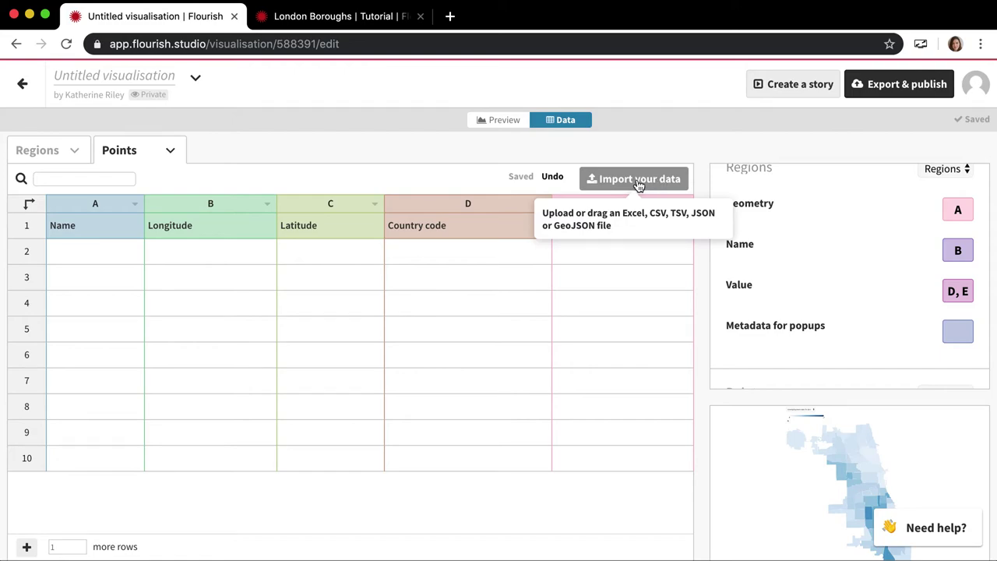
click(639, 185)
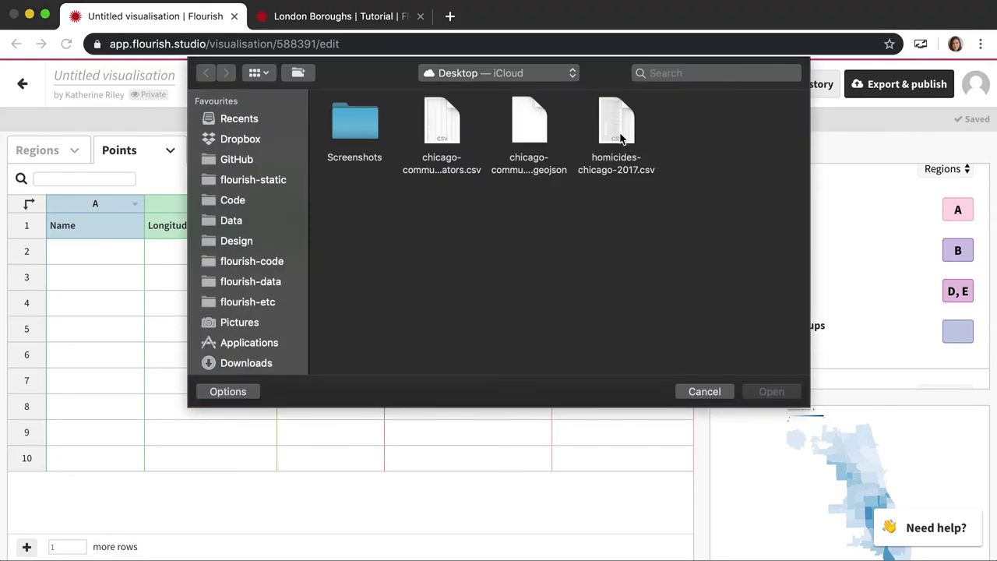
click(619, 138)
double_click(620, 137)
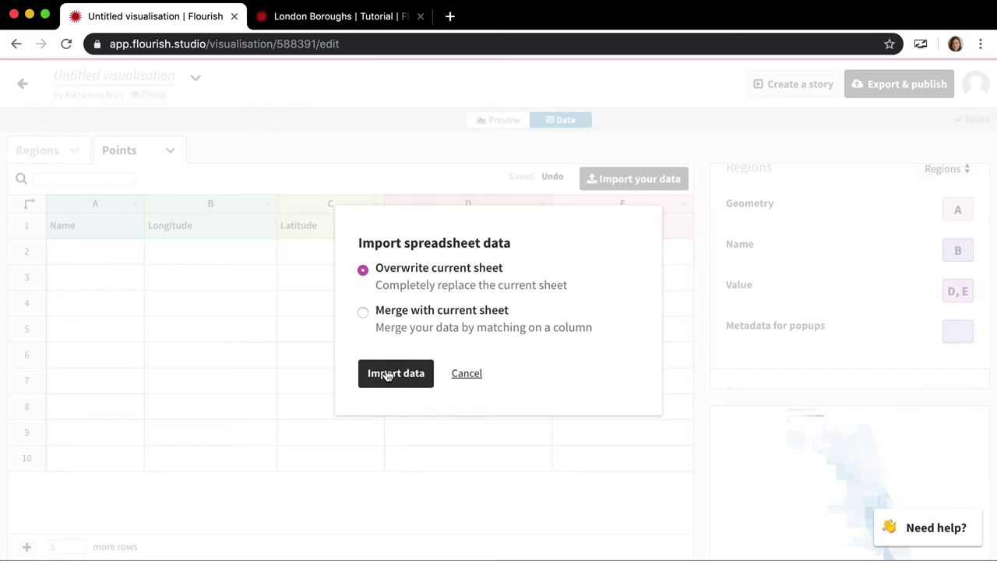
click(387, 375)
click(402, 341)
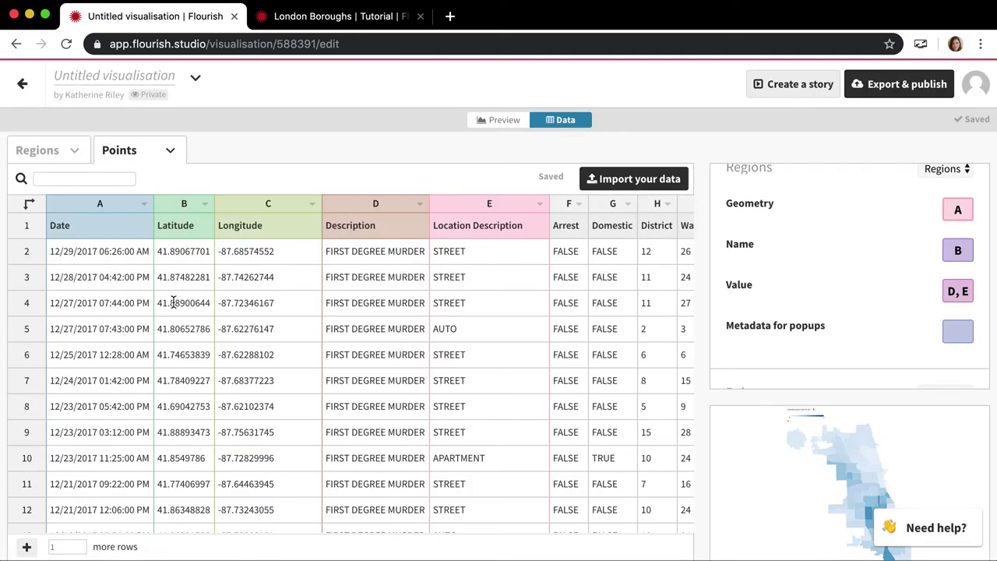
click(498, 123)
scroll(395, 267, down, 3)
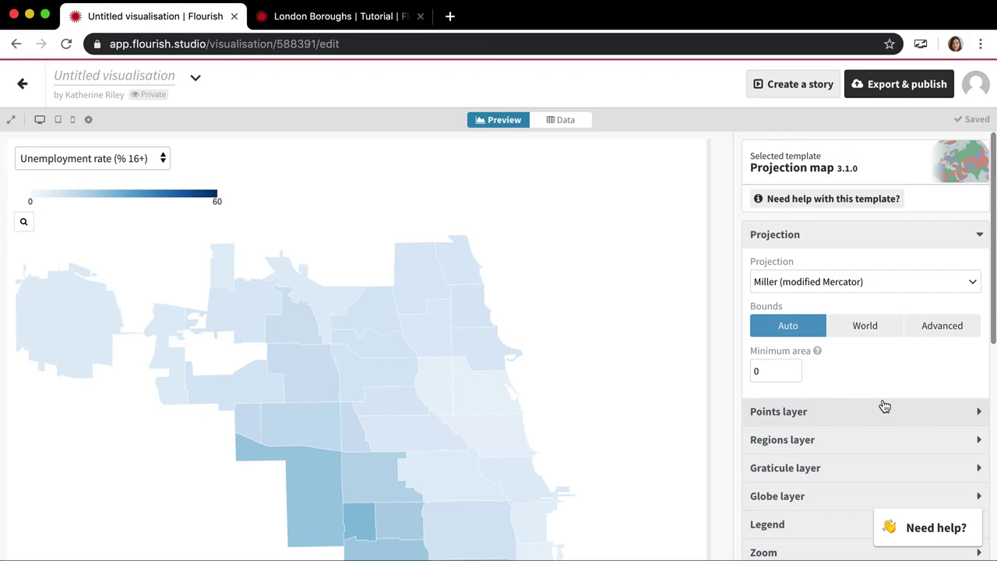
Collapse the Points layer and Projection settings panels in the preview.
click(864, 420)
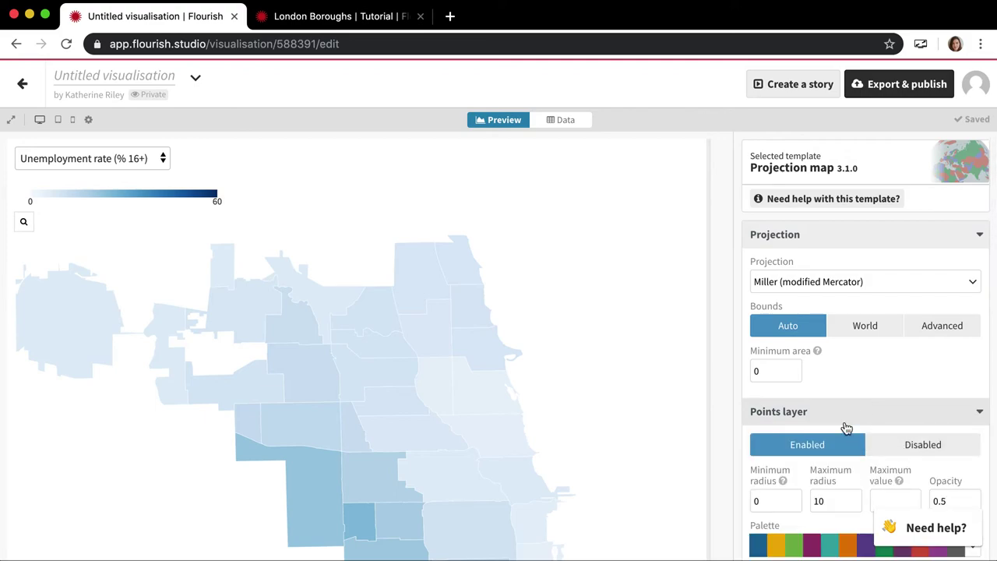
click(838, 415)
click(801, 236)
Scroll the Data bindings down to the Points section and edit its Longitude column.
click(561, 122)
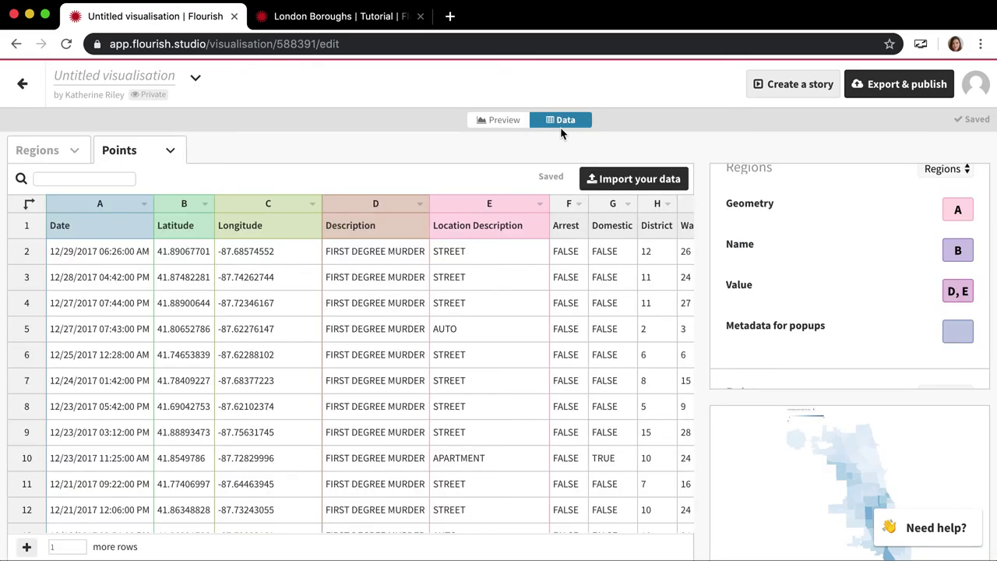
scroll(300, 388, down, 1)
scroll(300, 388, up, 1)
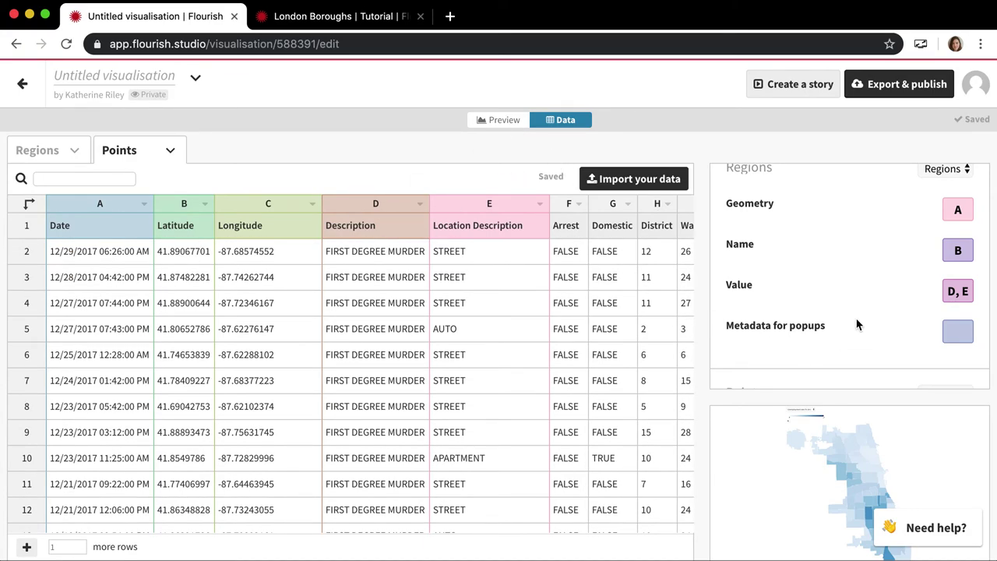
scroll(860, 322, down, 1)
scroll(833, 406, down, 1)
scroll(858, 350, down, 5)
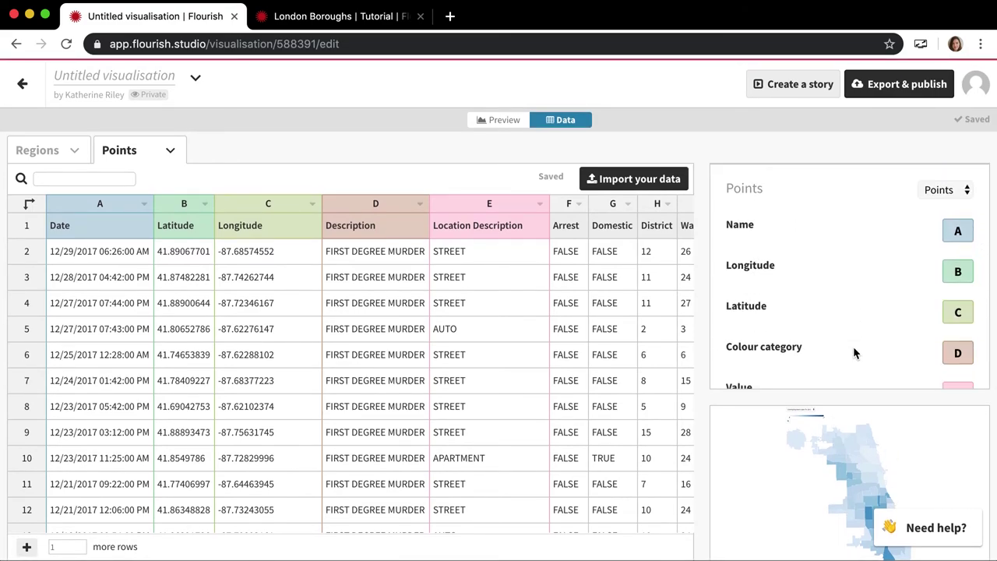
scroll(854, 353, down, 1)
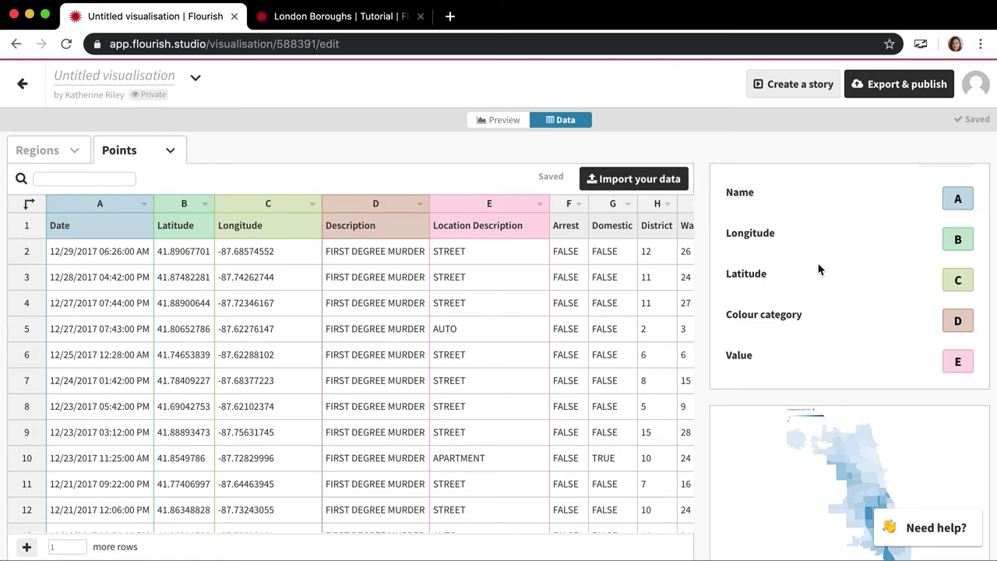
click(972, 242)
Bind the points' Longitude to column C and Latitude to column B, and check the map.
text(C)
key(Tab)
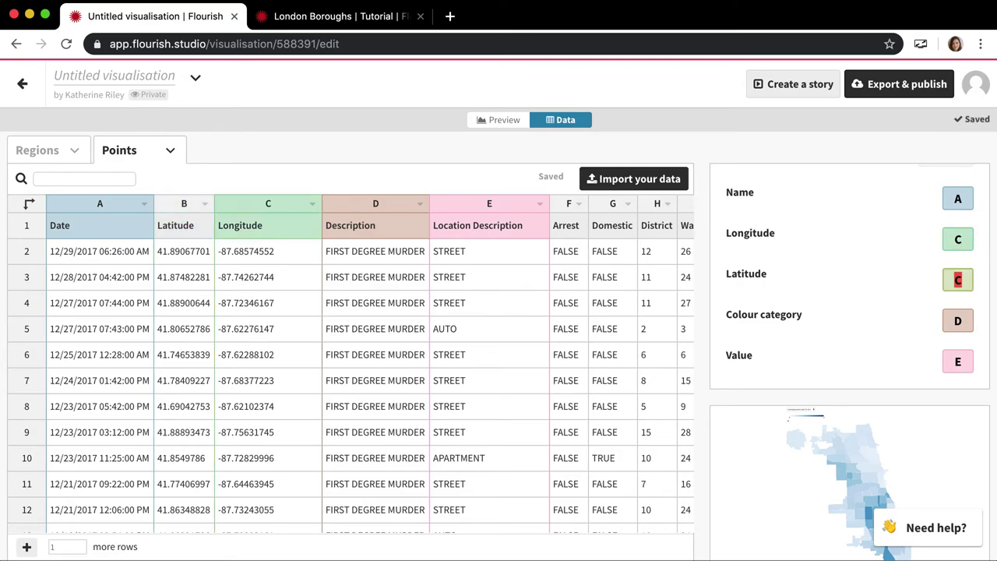
text(B)
key(Tab)
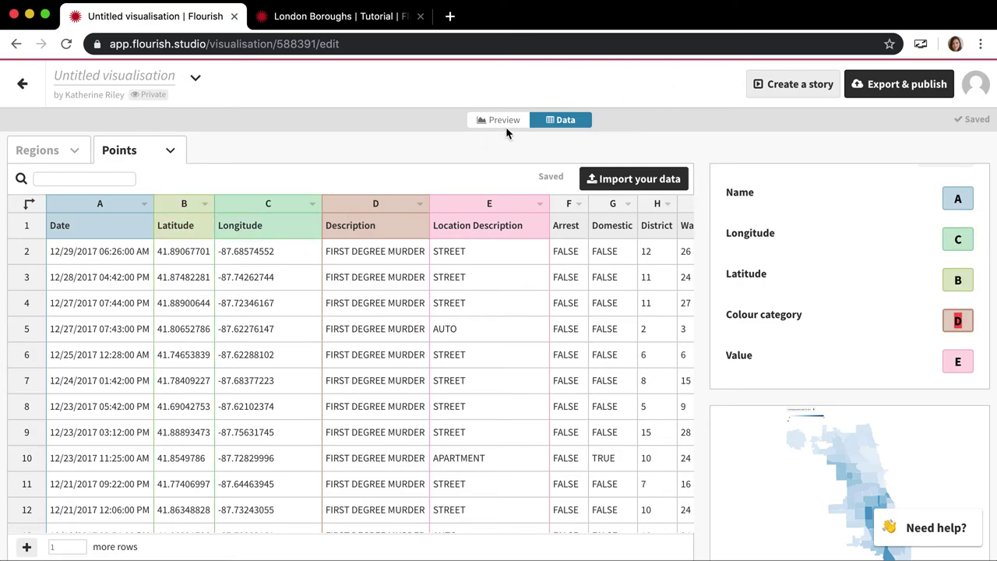
click(504, 120)
scroll(364, 340, down, 5)
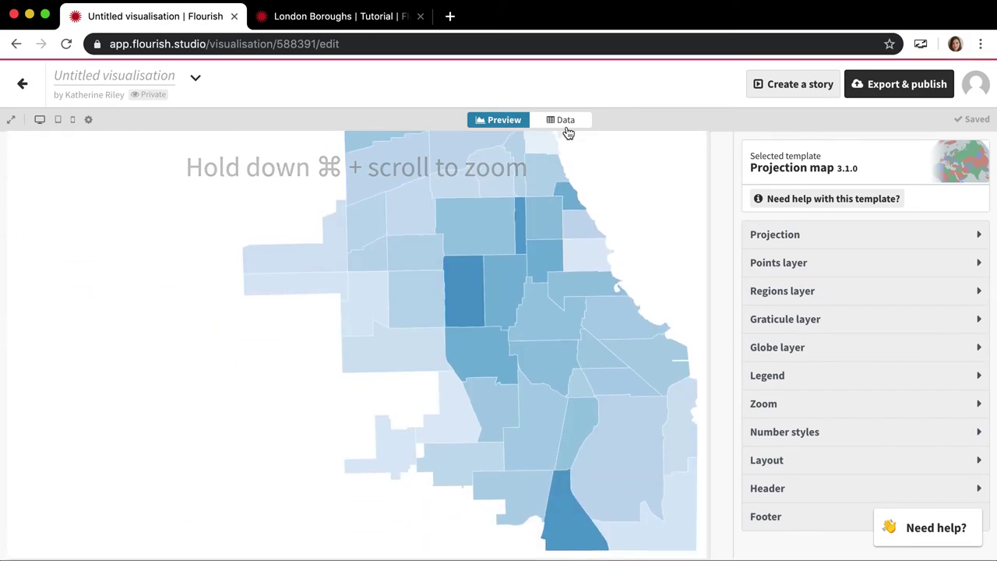
Replace the Points Value binding E with column D, Description.
click(566, 122)
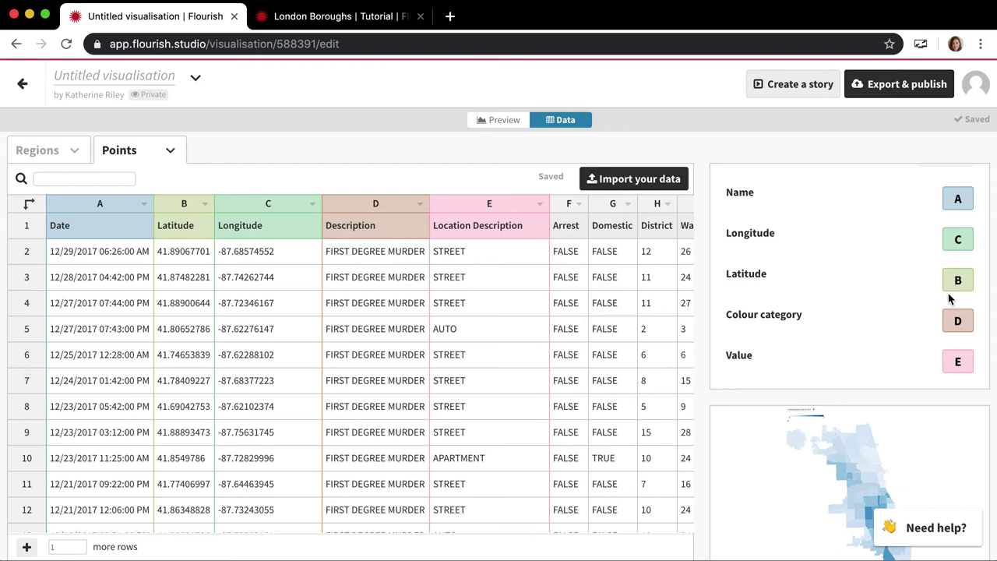
scroll(949, 299, down, 2)
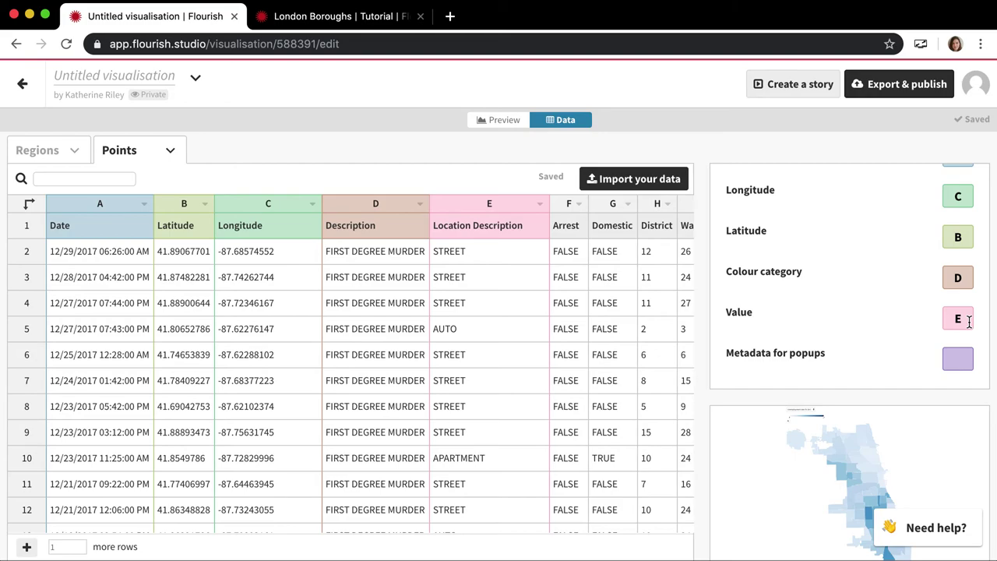
scroll(683, 370, right, 3)
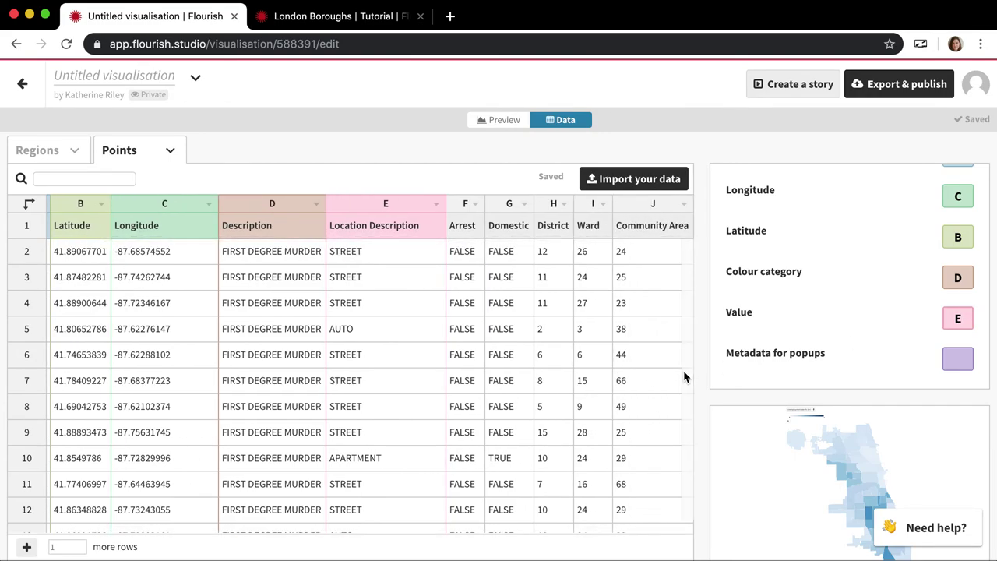
scroll(647, 392, left, 3)
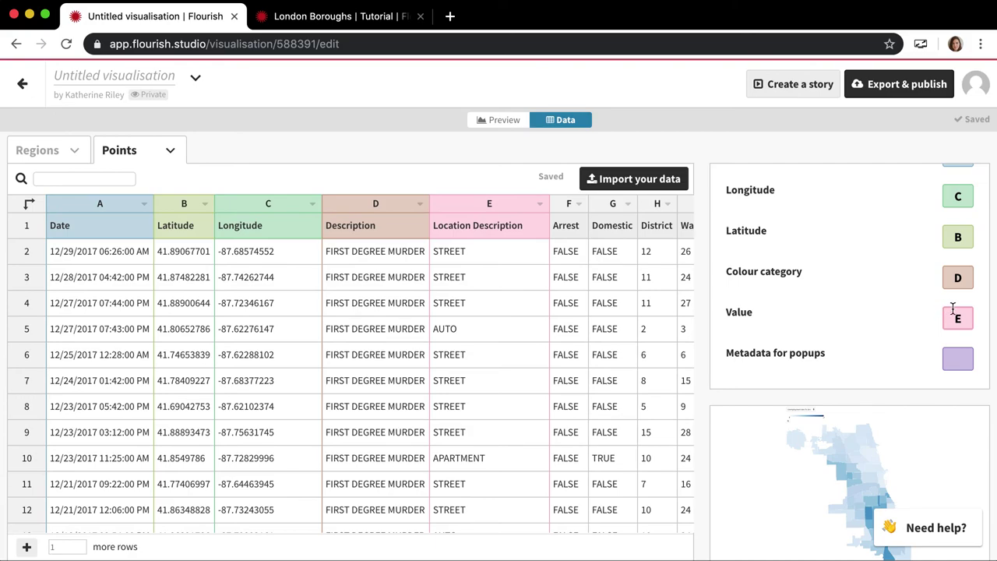
key(BackSpace)
text(D)
key(Tab)
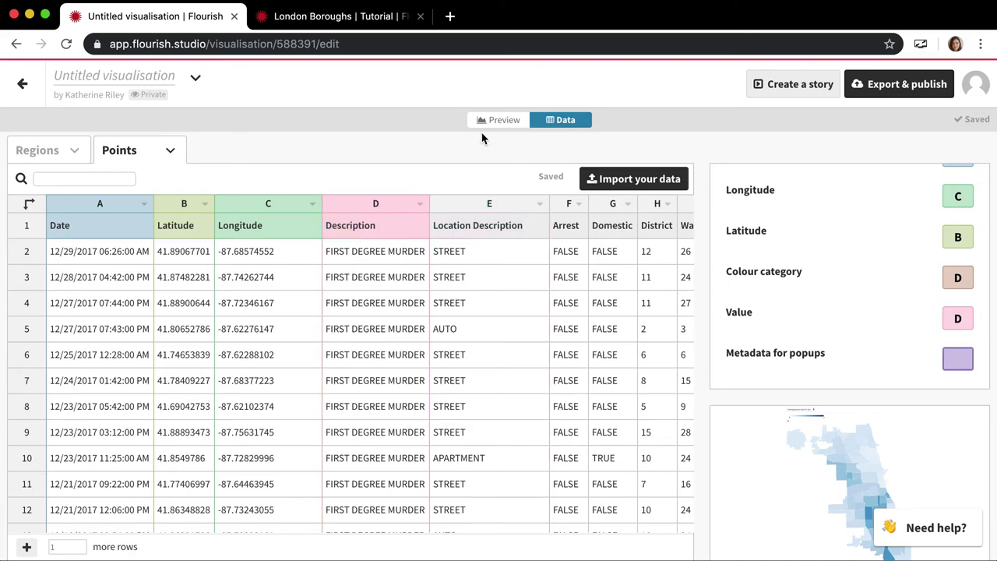
Preview the map with the new bindings and expand the Points layer settings.
click(491, 119)
scroll(483, 187, down, 2)
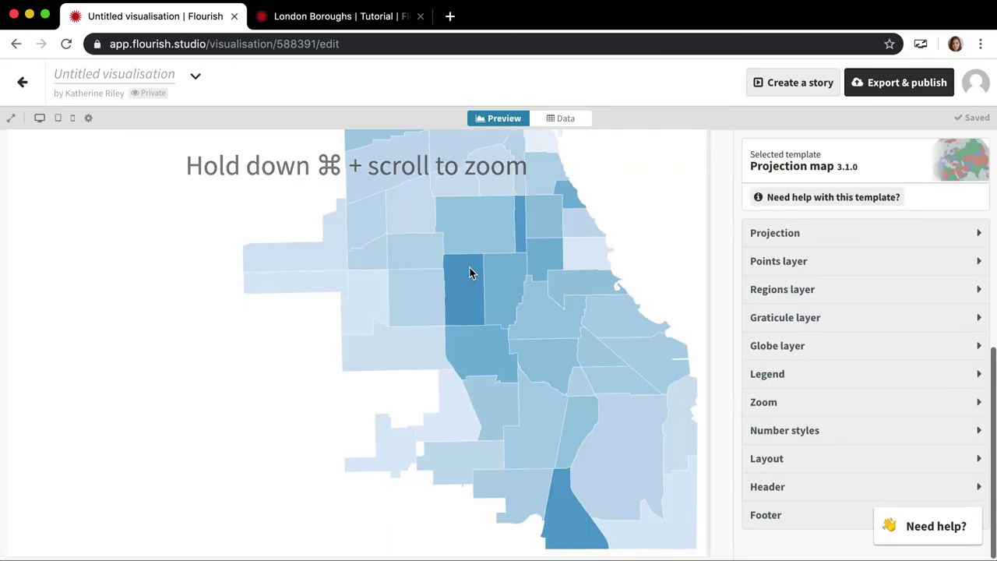
click(817, 265)
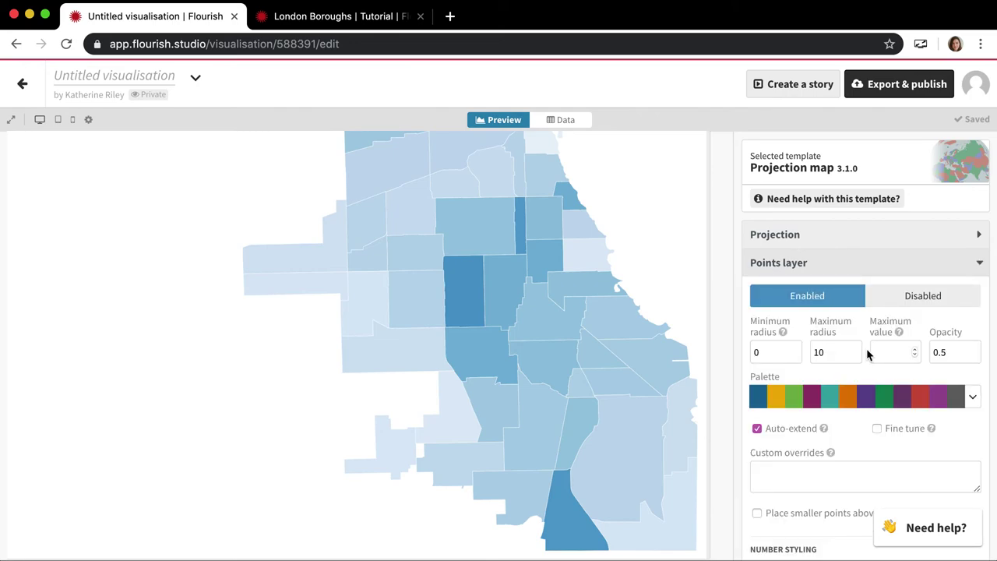
scroll(866, 357, down, 3)
scroll(865, 357, down, 5)
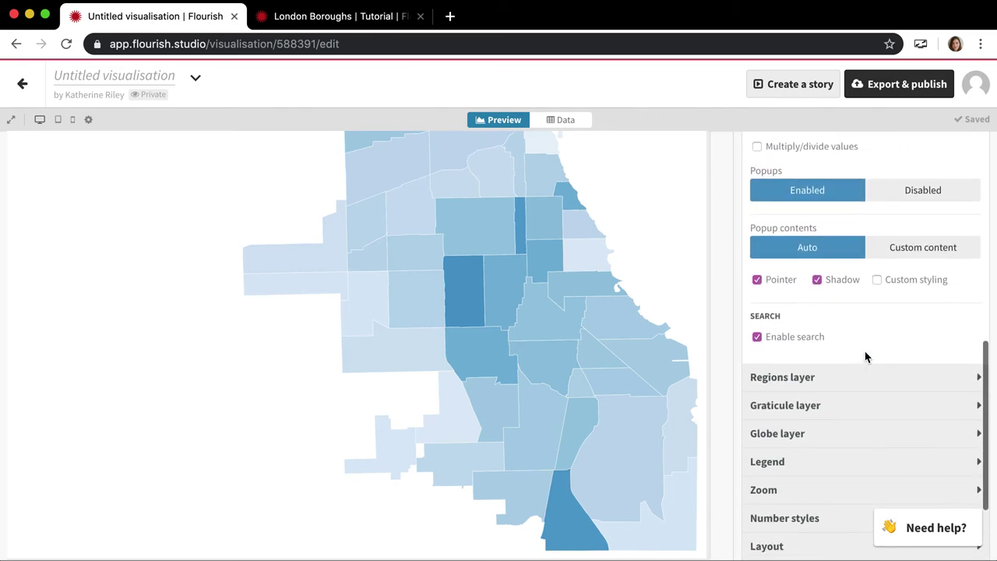
scroll(866, 357, up, 8)
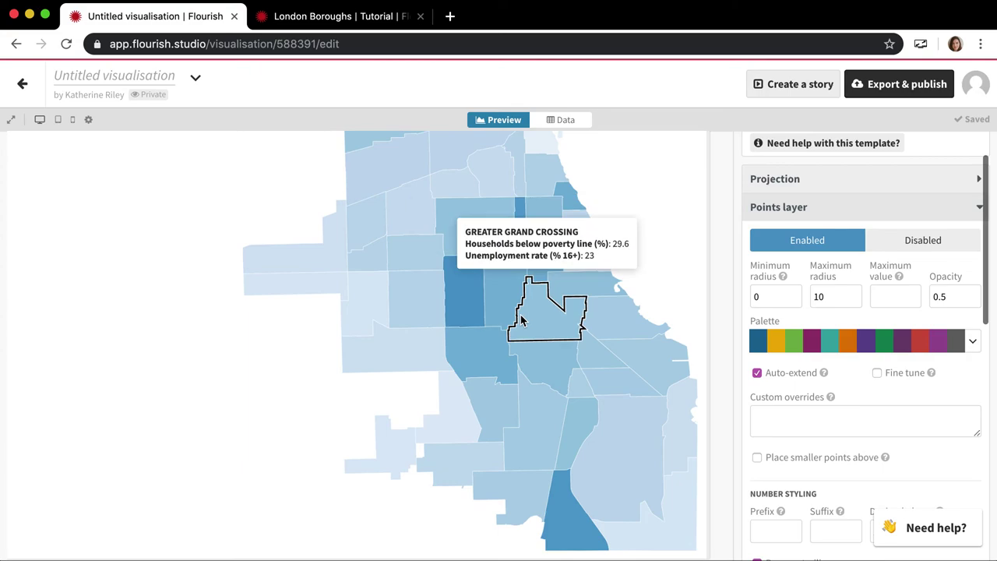
Delete column D from the Points Value binding so all dots stay radius 2.
click(564, 121)
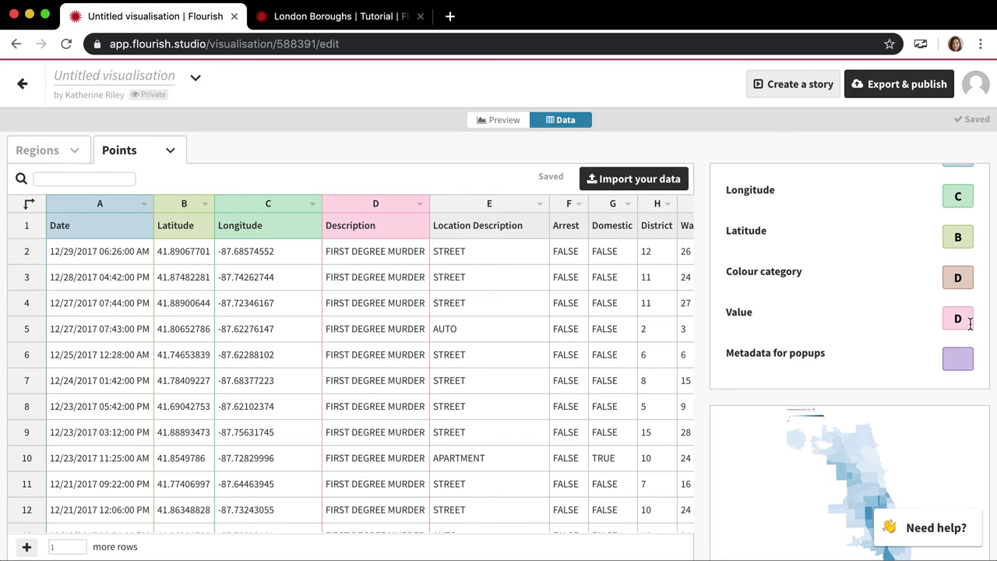
click(440, 468)
click(955, 320)
key(BackSpace)
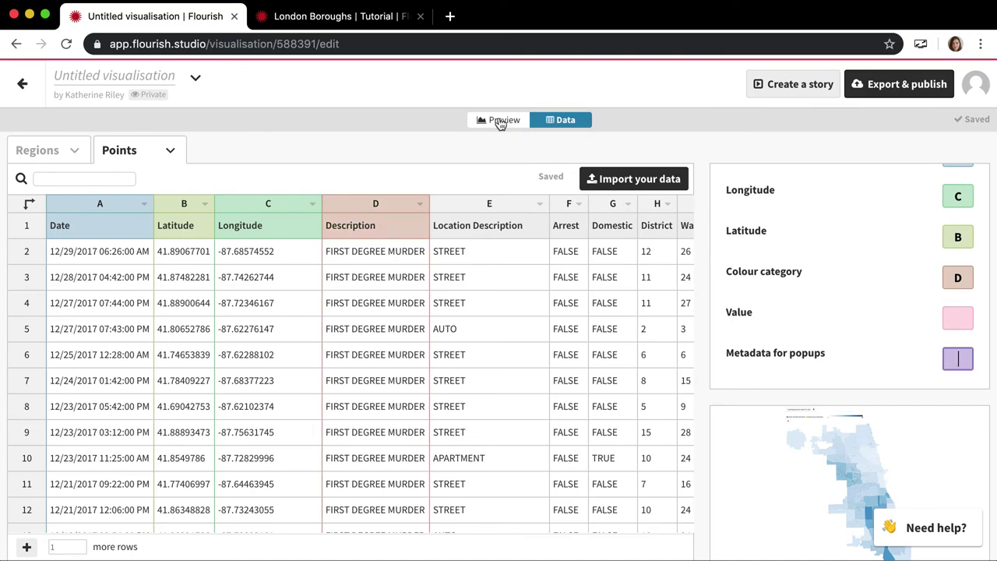
click(499, 121)
Check the popups on community areas and homicide points, showing date and description.
scroll(392, 376, down, 5)
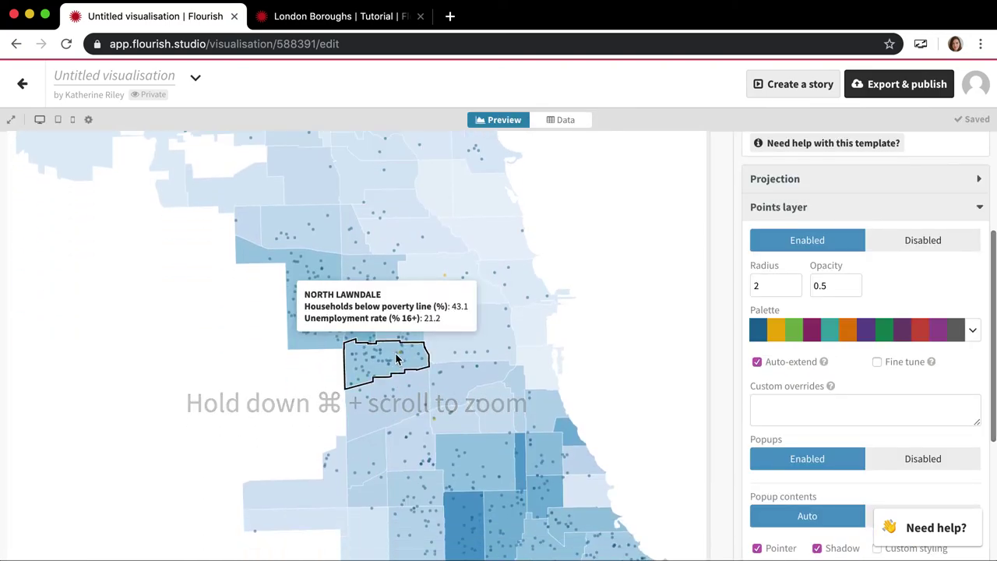
mouse_move(470, 249)
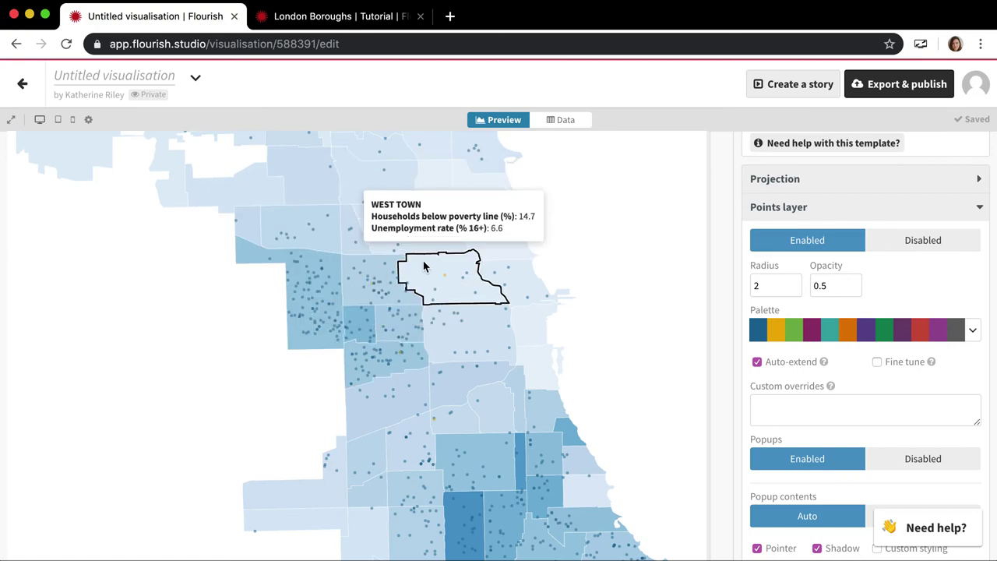
click(557, 134)
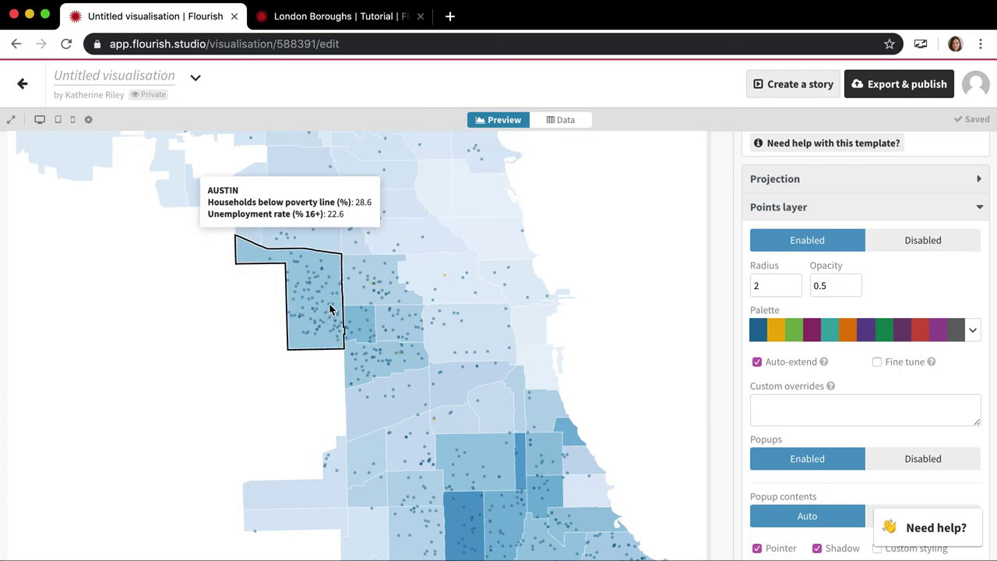
mouse_move(331, 308)
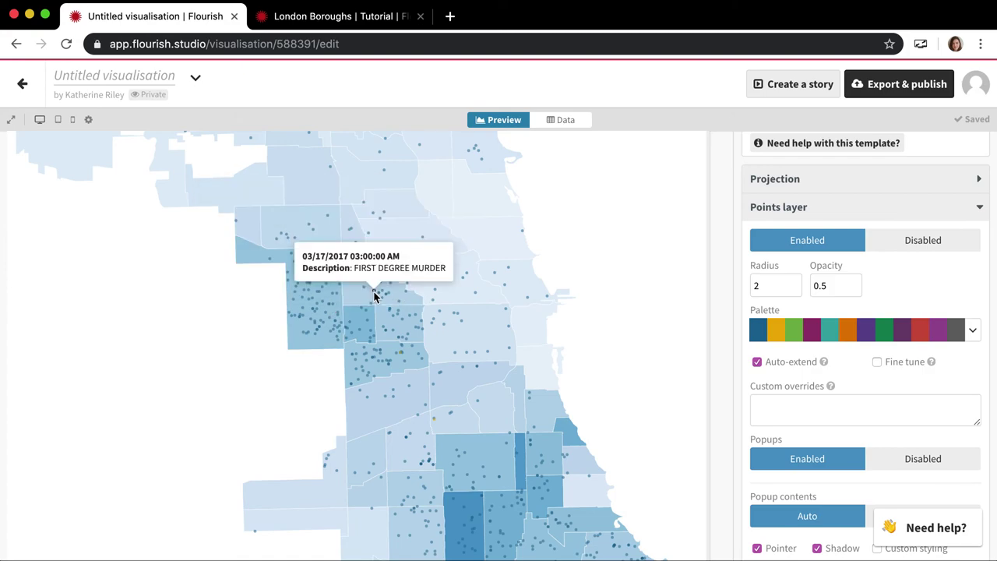
mouse_move(382, 299)
scroll(423, 311, down, 5)
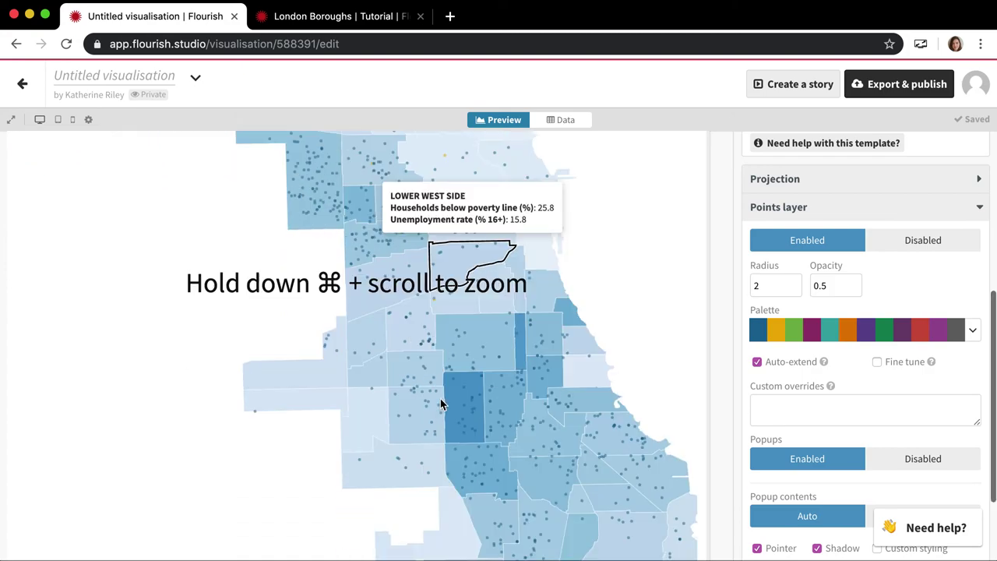
scroll(440, 404, up, 10)
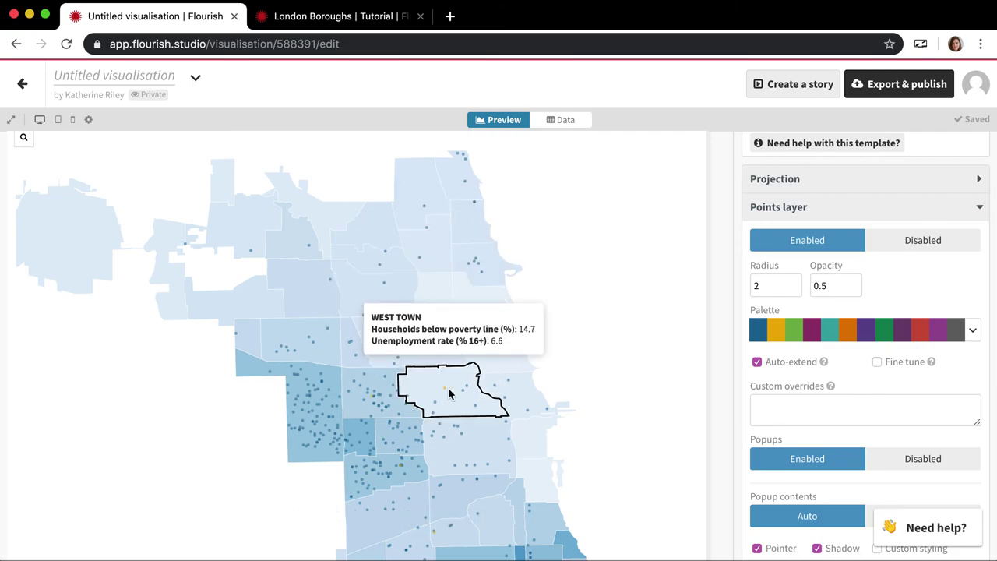
click(567, 122)
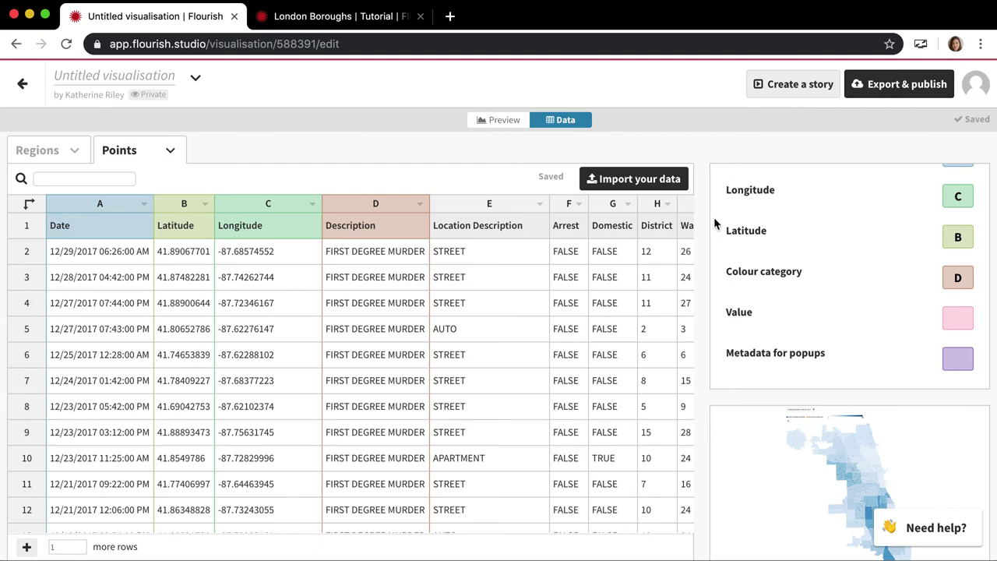
Change the Colour category binding from D to E and preview the location-type legend.
click(966, 281)
click(479, 119)
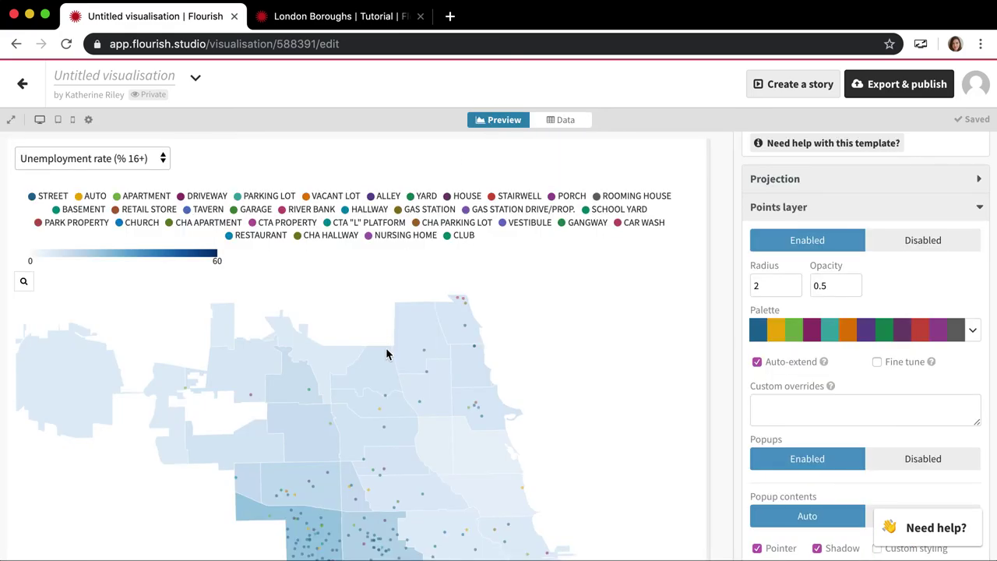
scroll(386, 354, down, 10)
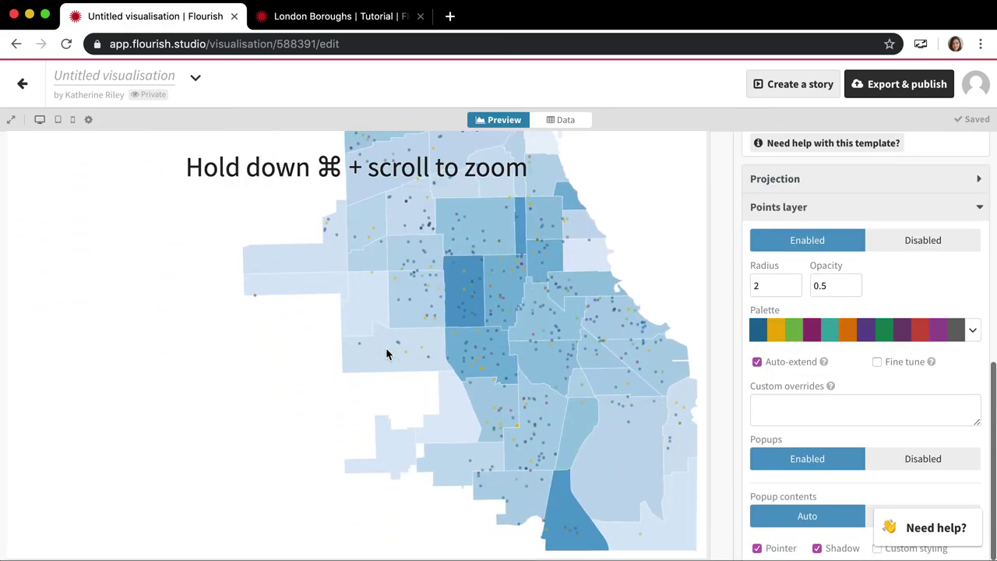
scroll(387, 353, up, 10)
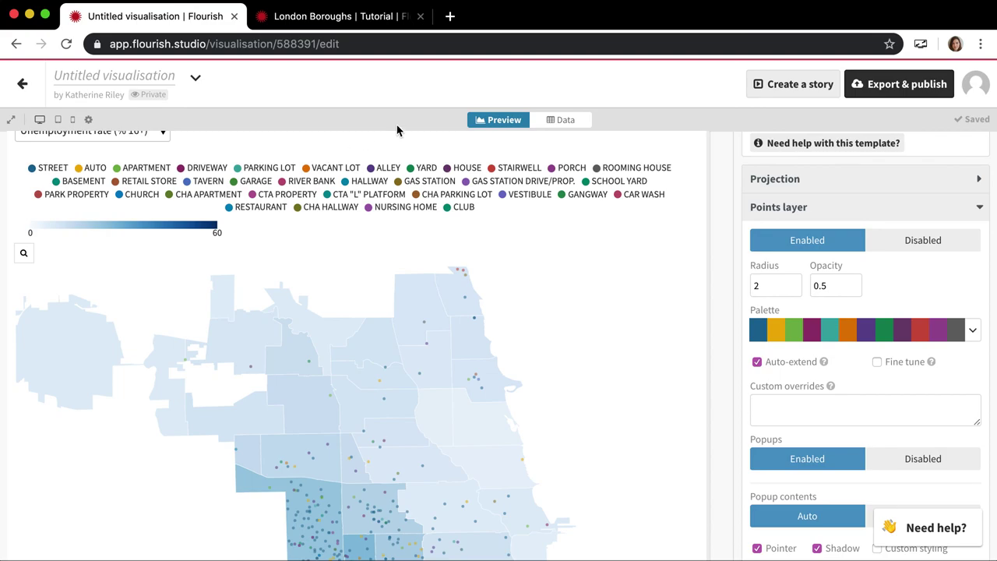
scroll(383, 245, down, 2)
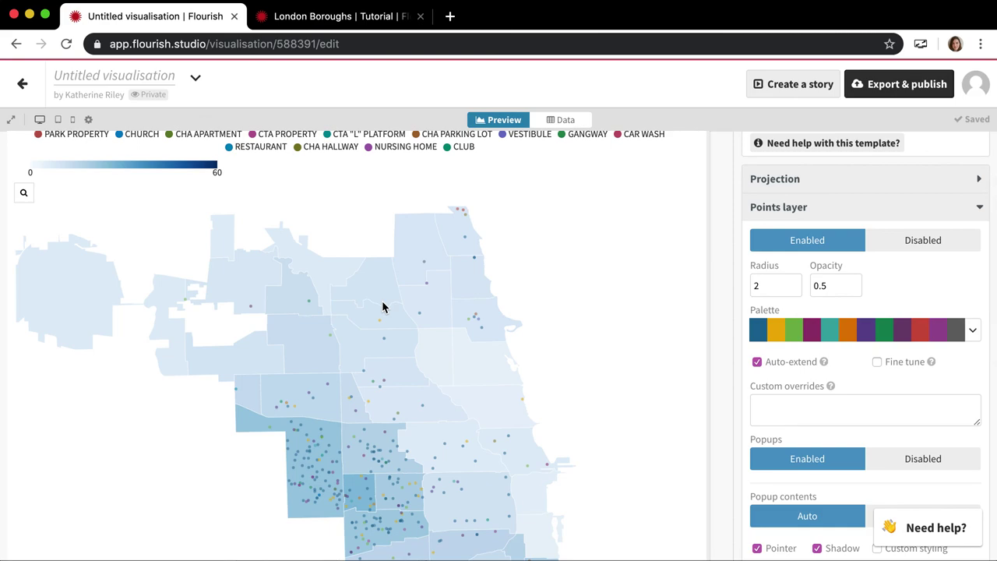
scroll(383, 307, up, 2)
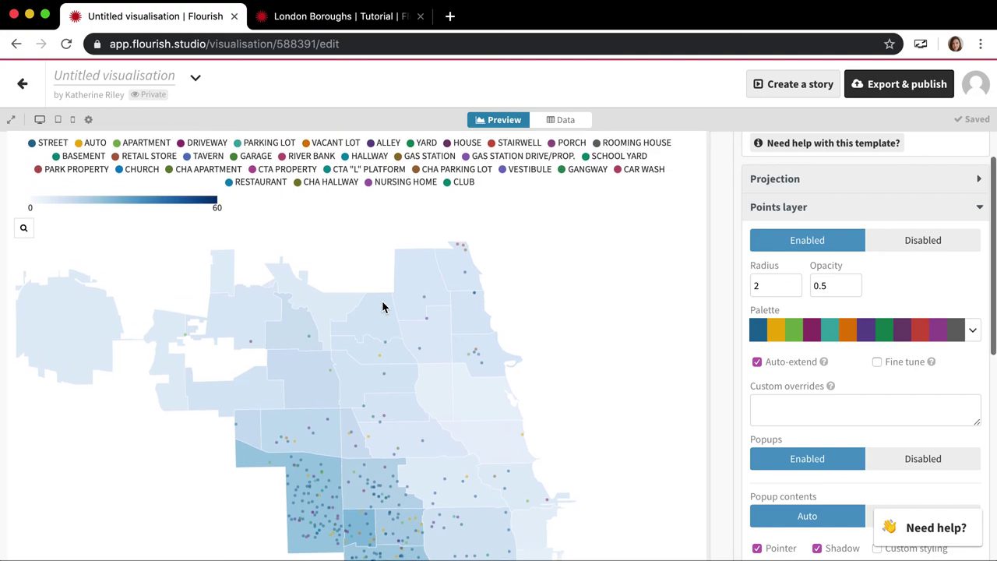
scroll(383, 307, up, 1)
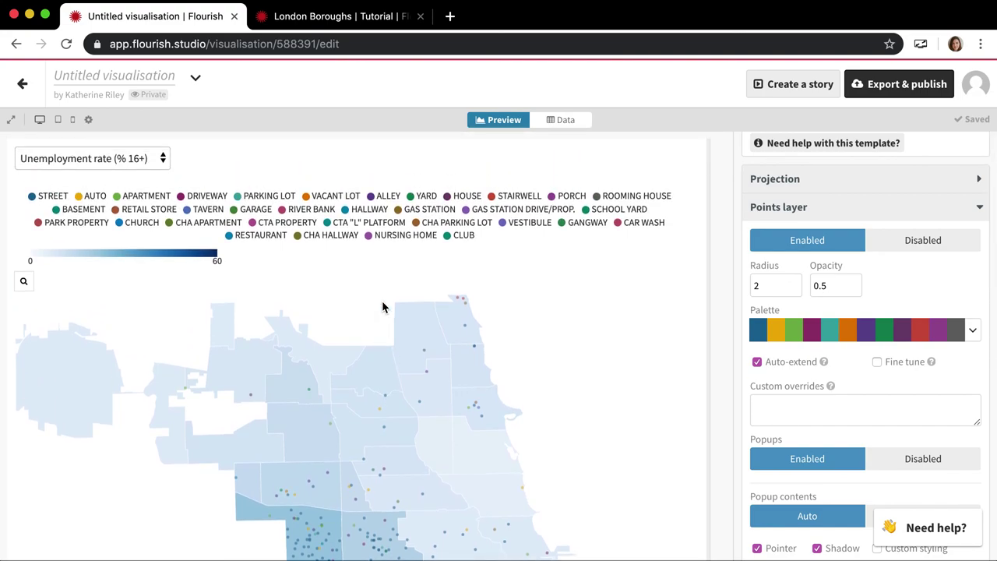